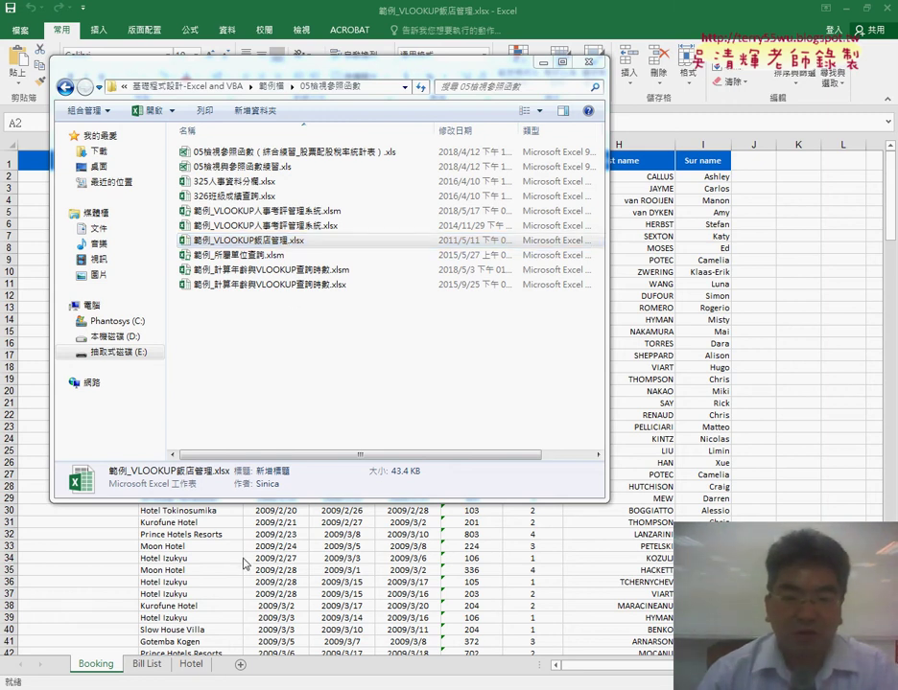
- Close the Open dialog, select the Hotel through Sur name columns, then pick the empty cell A2
key("Escape")
left_click_drag(212, 143, 705, 143)
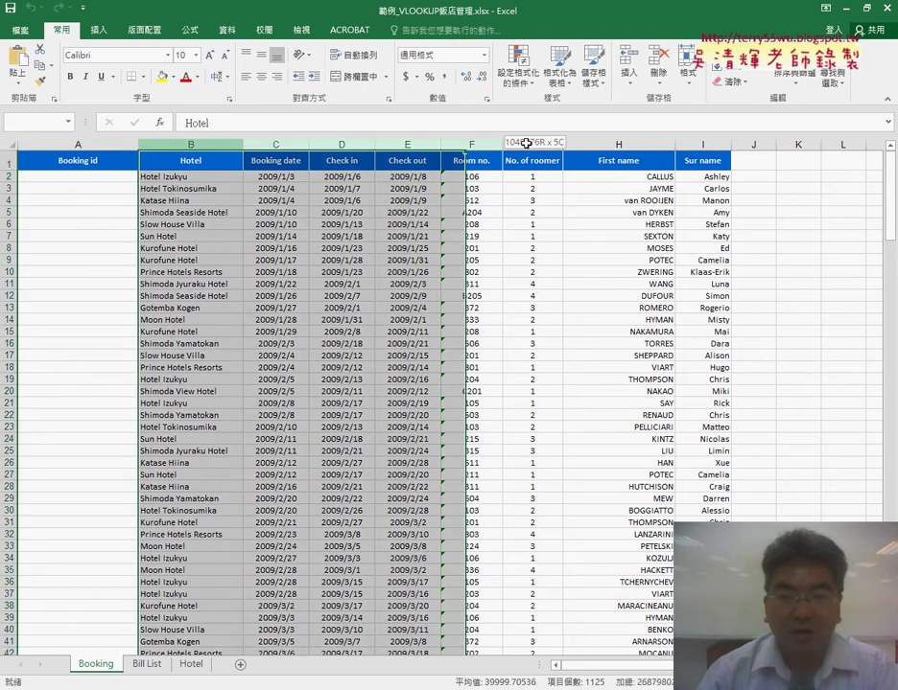
left_click(102, 179)
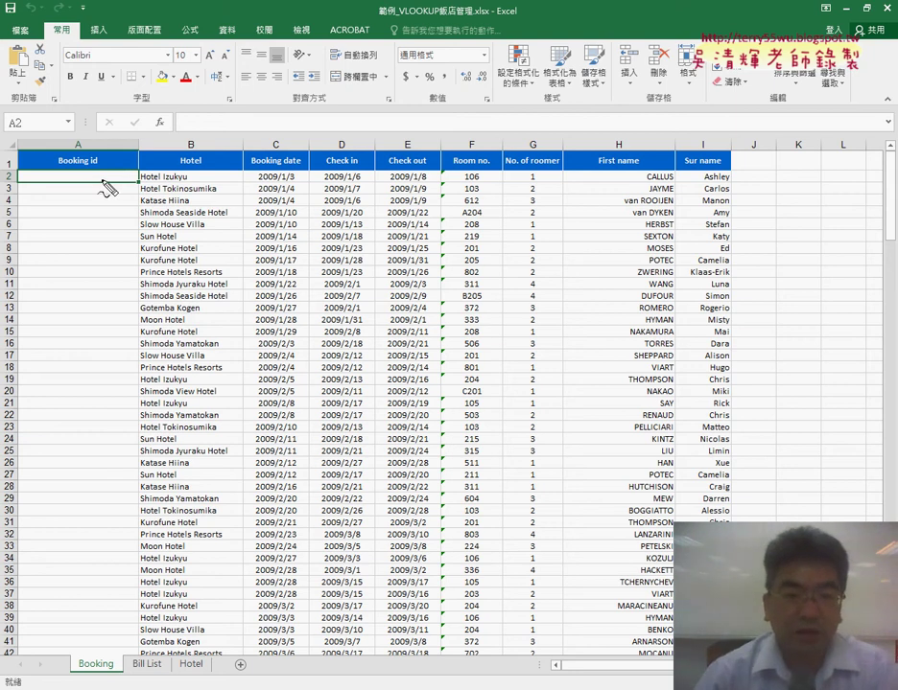
- Underline the Booking id, Booking date and Check in headers, plus Hotel Izukyu and room 106
left_click_drag(86, 169, 50, 170)
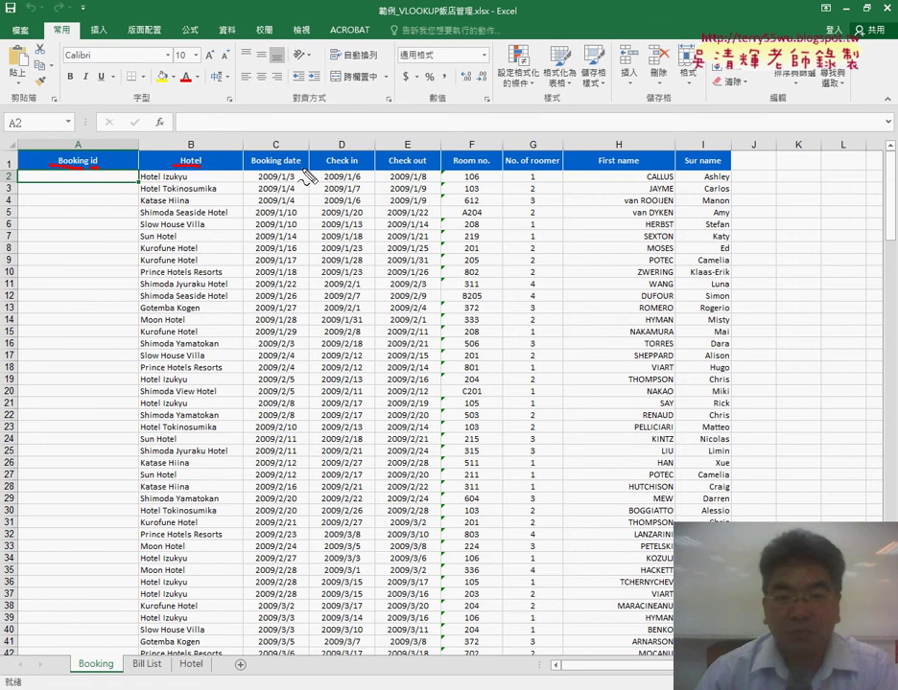
left_click_drag(299, 168, 253, 168)
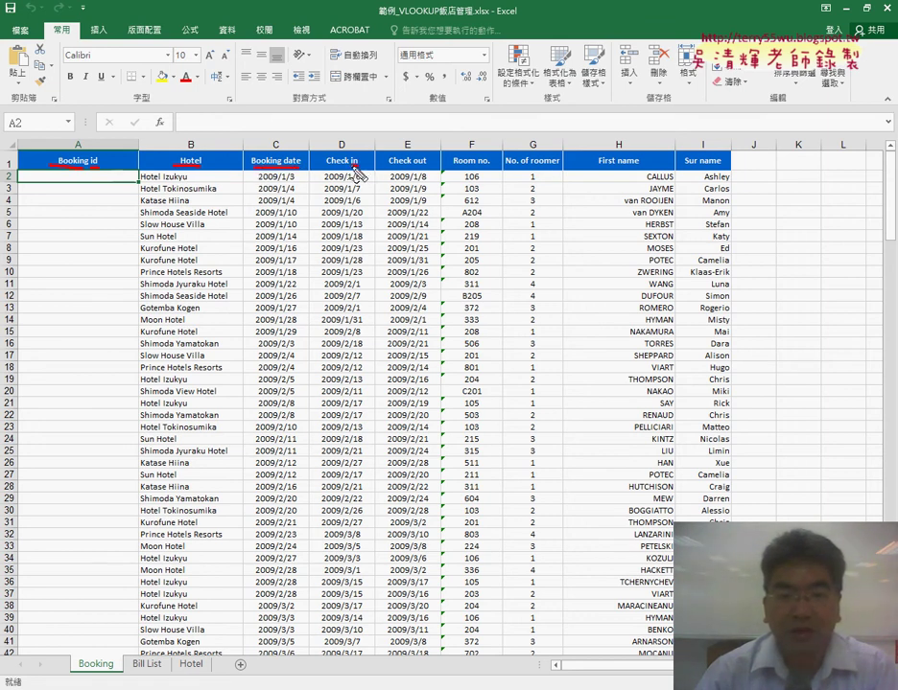
left_click_drag(351, 168, 339, 168)
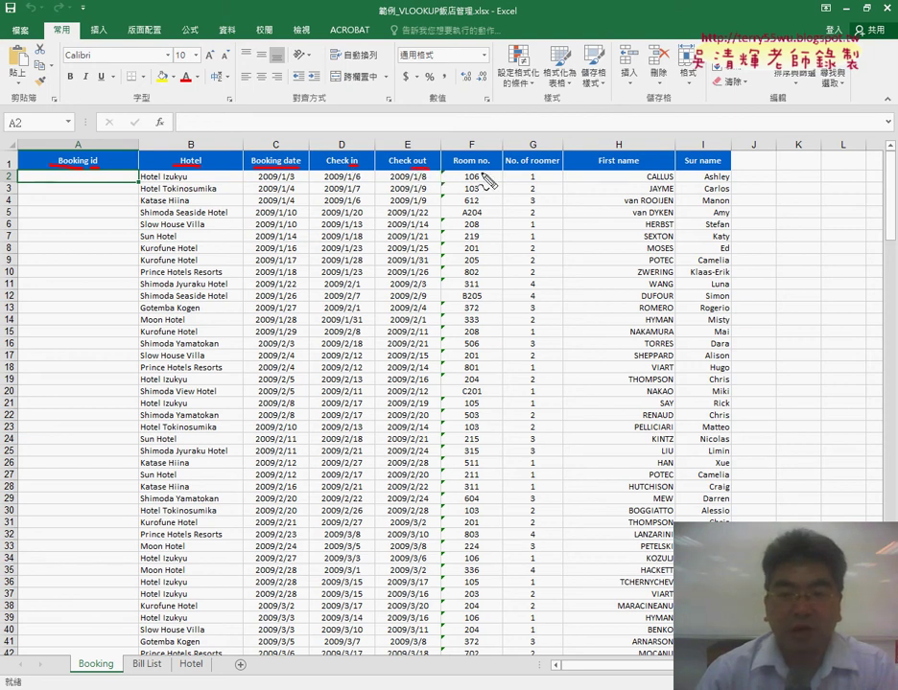
left_click_drag(188, 180, 140, 180)
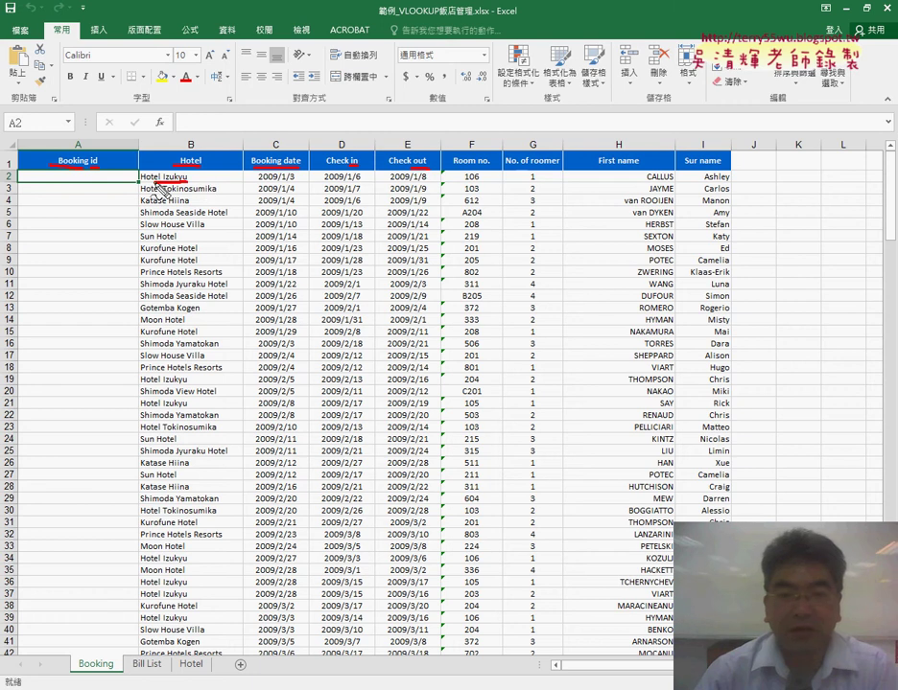
left_click_drag(486, 180, 464, 181)
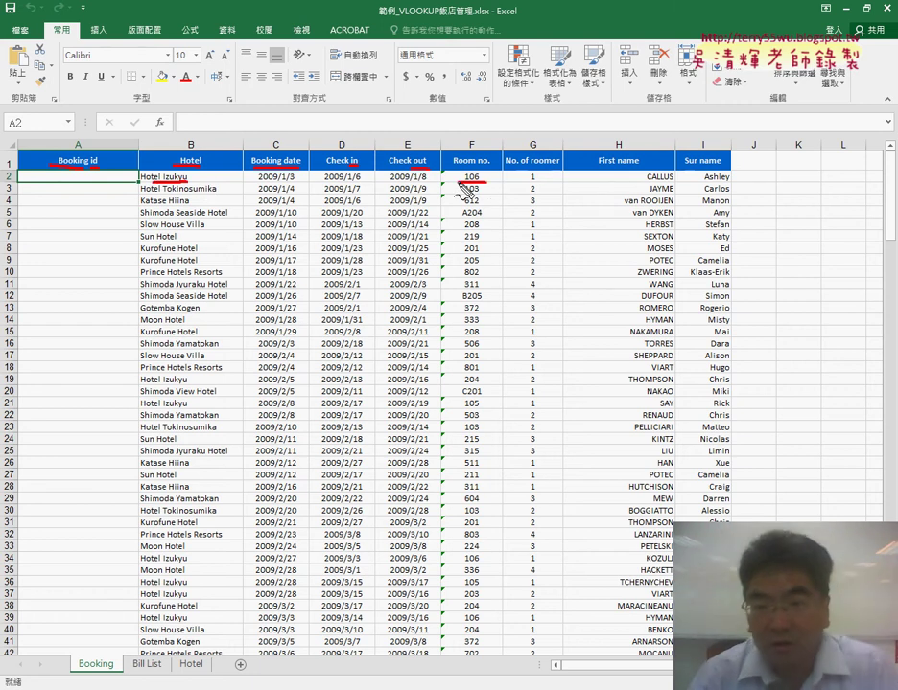
- Mark the roomer count and both name cells in row 2, then circle and arrow the empty A2
mouse_move(542, 179)
left_mouse_down()
mouse_move(526, 180)
mouse_move(524, 205)
left_mouse_up()
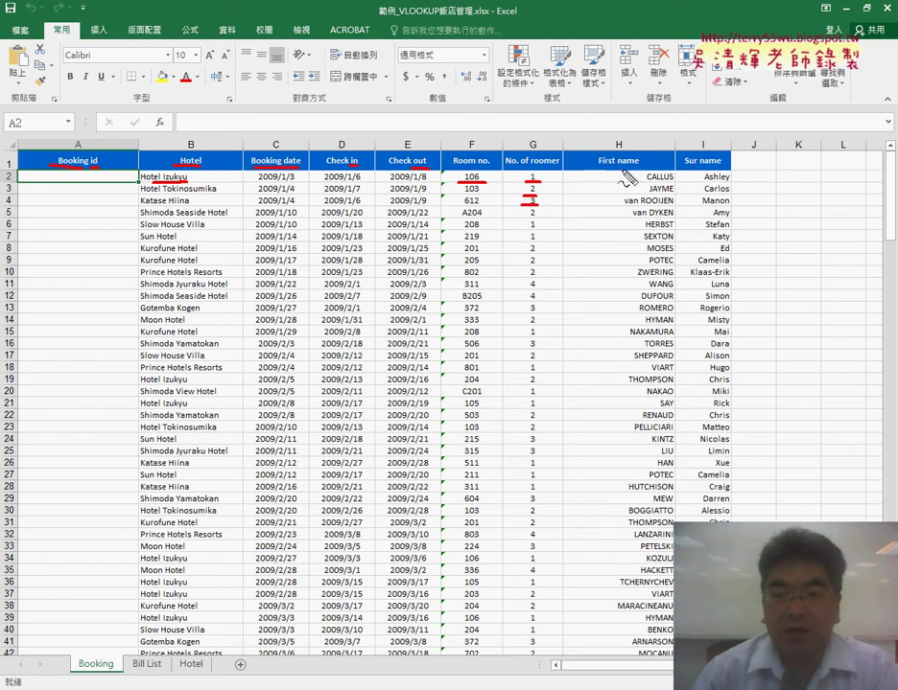
left_click_drag(673, 182, 644, 183)
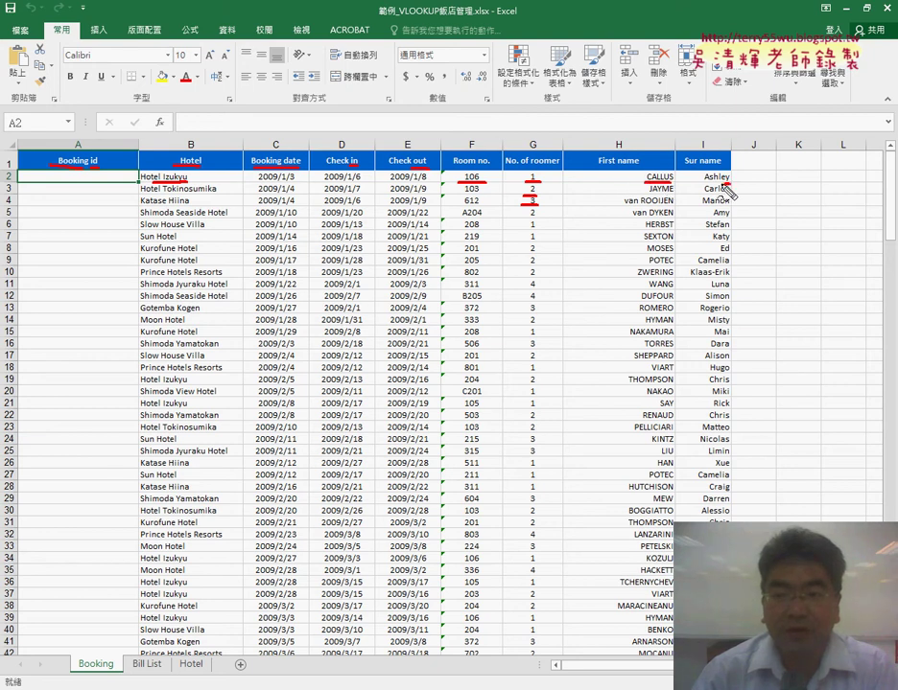
left_click_drag(731, 183, 701, 183)
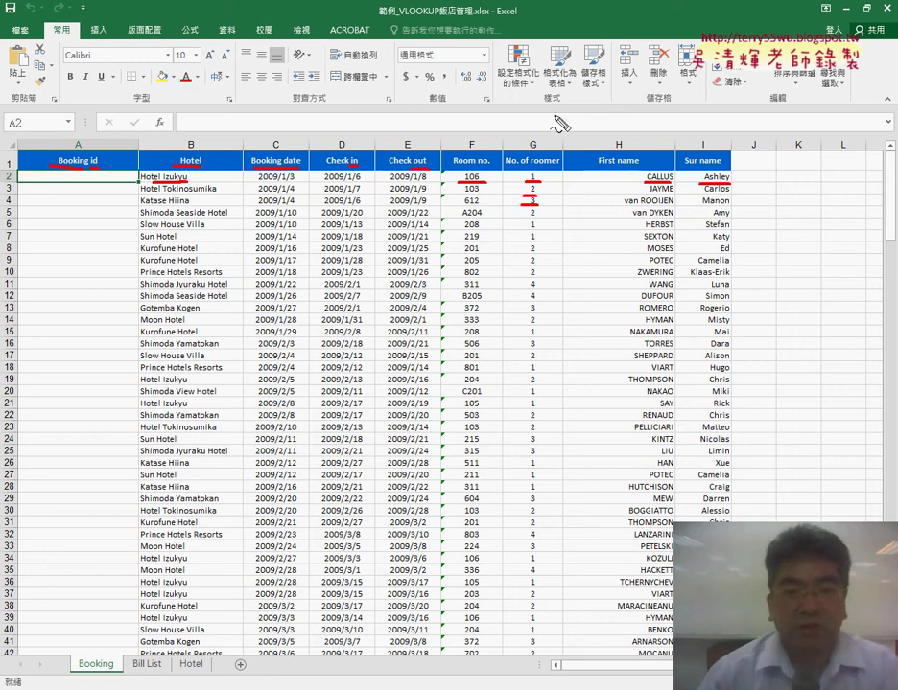
left_click_drag(113, 183, 115, 182)
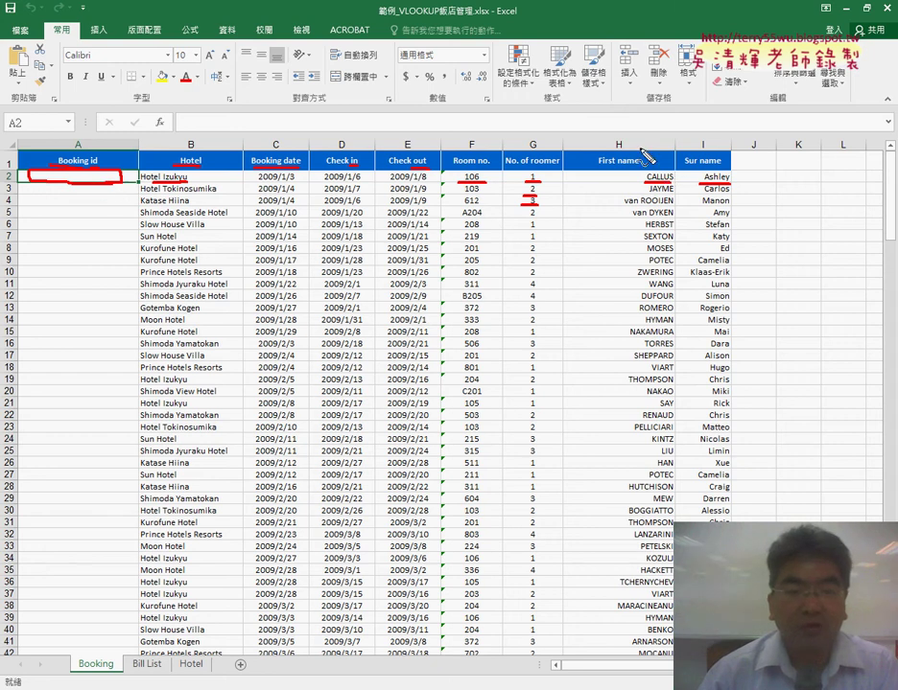
left_click_drag(270, 122, 98, 171)
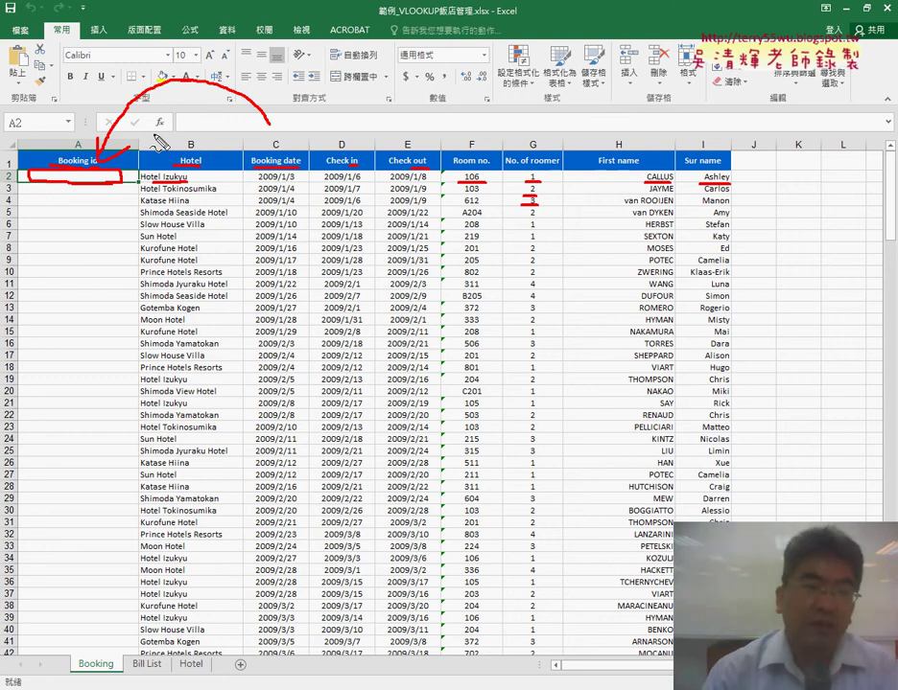
- Clear the annotations and select the first Booking id in A2 on the Bill List sheet
key("Escape")
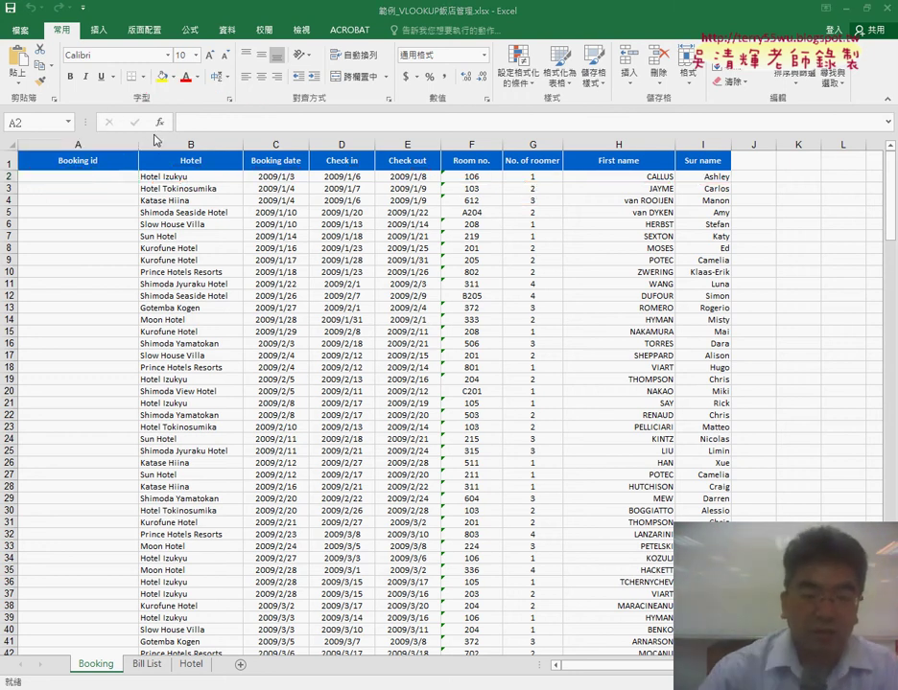
left_click(148, 666)
left_click(97, 666)
left_click(145, 666)
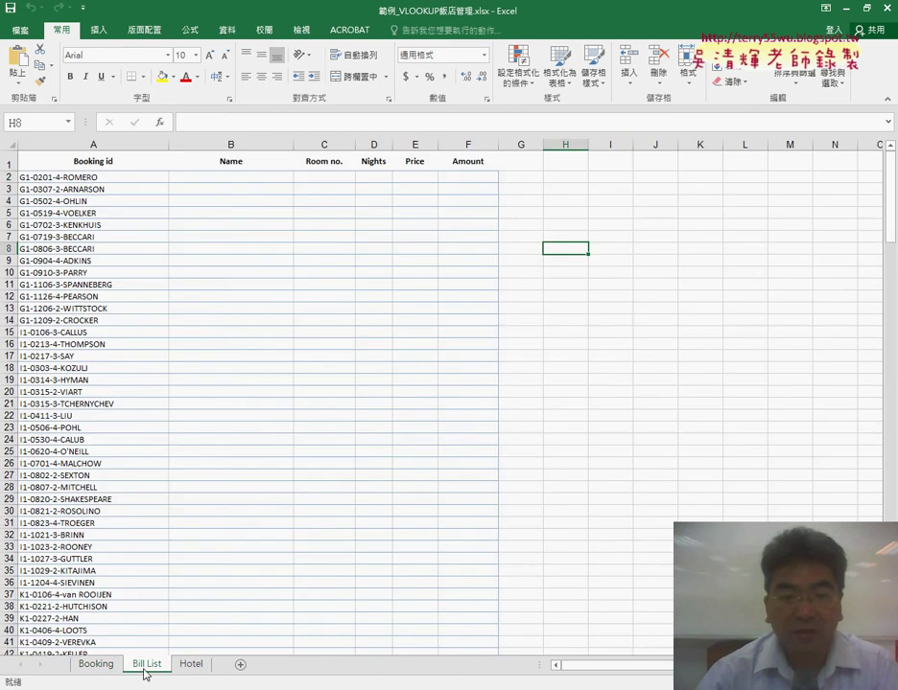
left_click(111, 179)
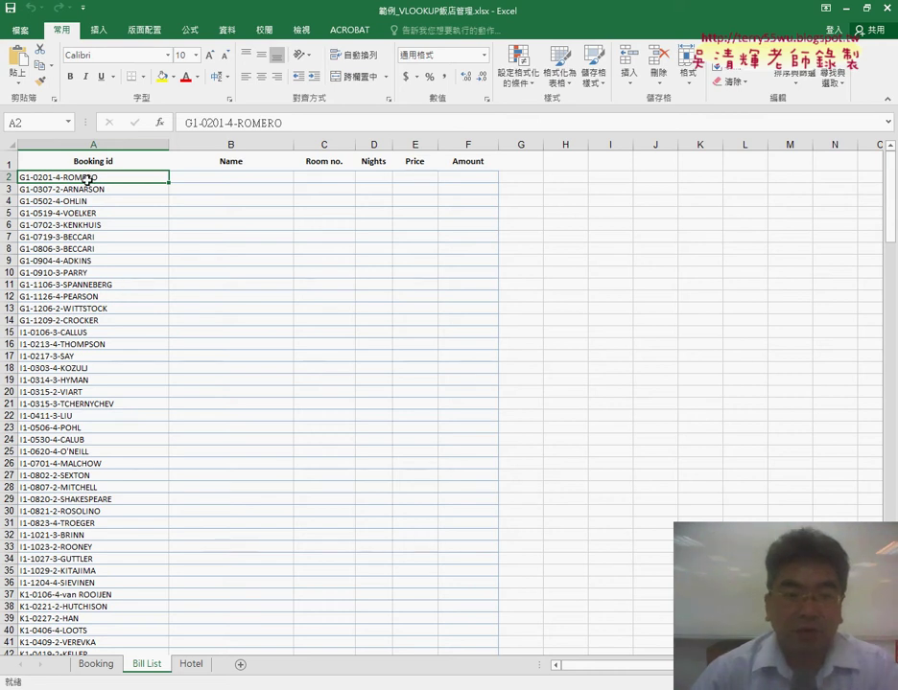
- Compare the Bill List Booking id with the Booking sheet, then bring up the assignment document
left_click(105, 668)
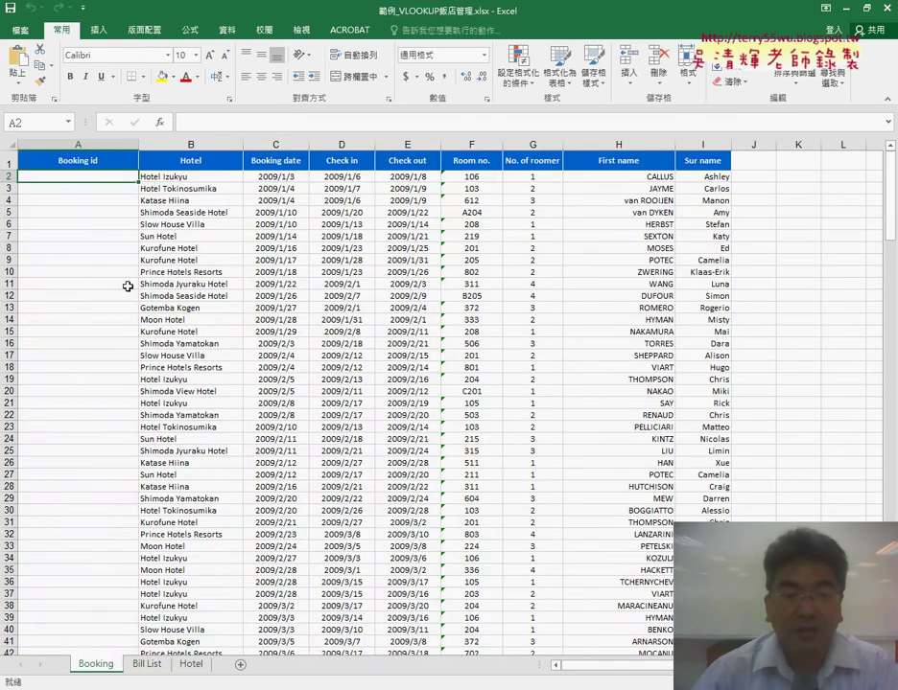
left_click(149, 665)
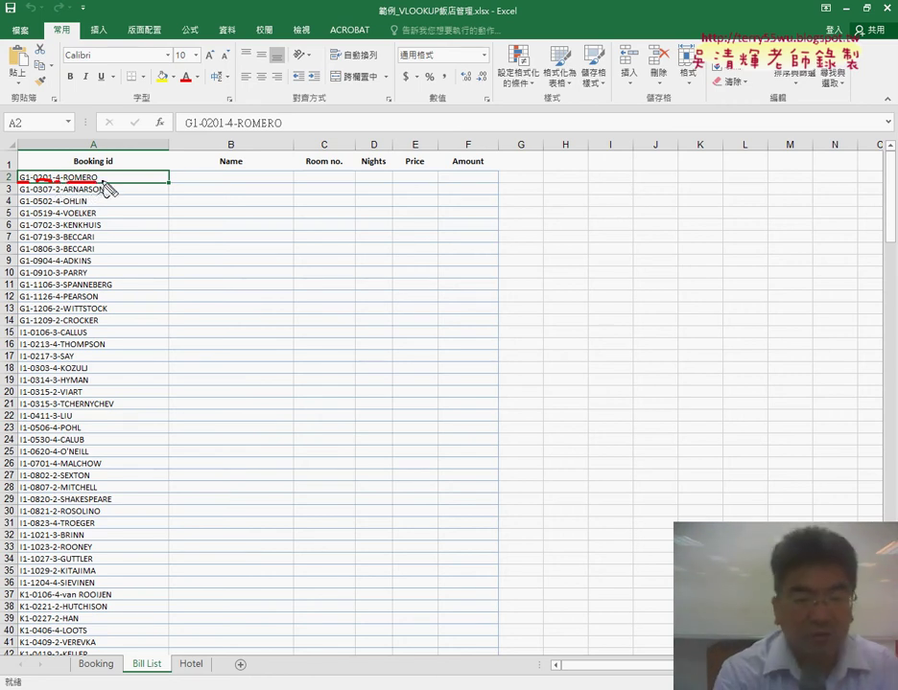
key("Escape")
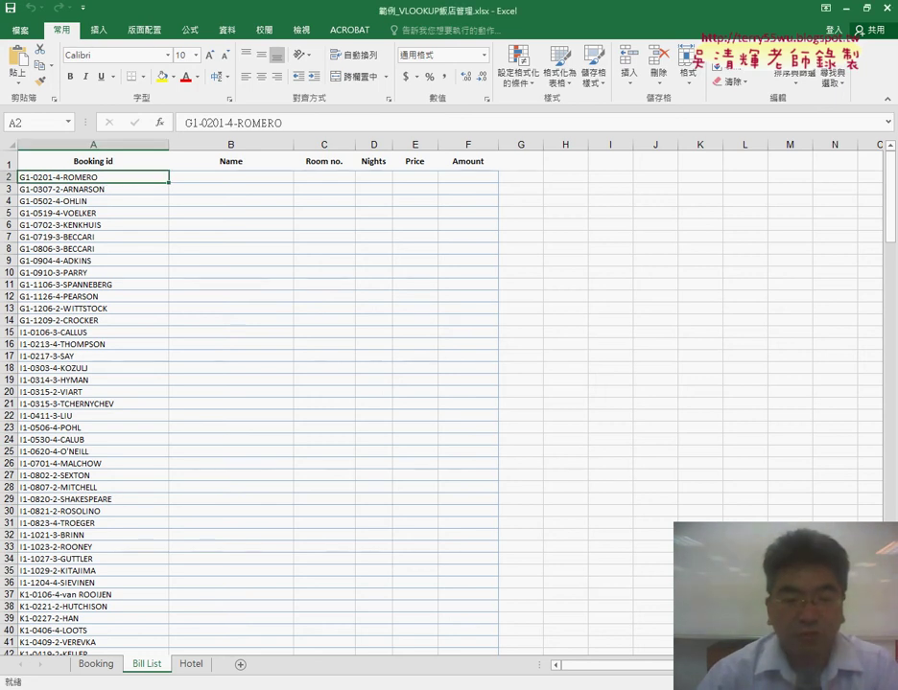
left_click(128, 661)
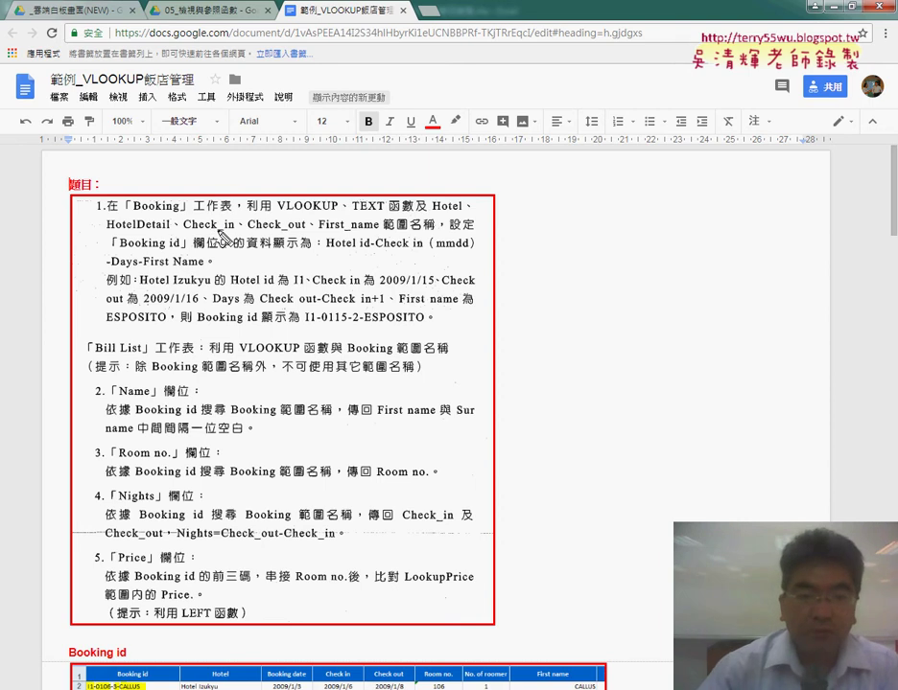
- Mark Booking, the TEXT function, and Hotel id and Check in in the required format, then erase the marks
mouse_move(131, 213)
left_mouse_down()
mouse_move(388, 214)
mouse_move(349, 195)
left_mouse_up()
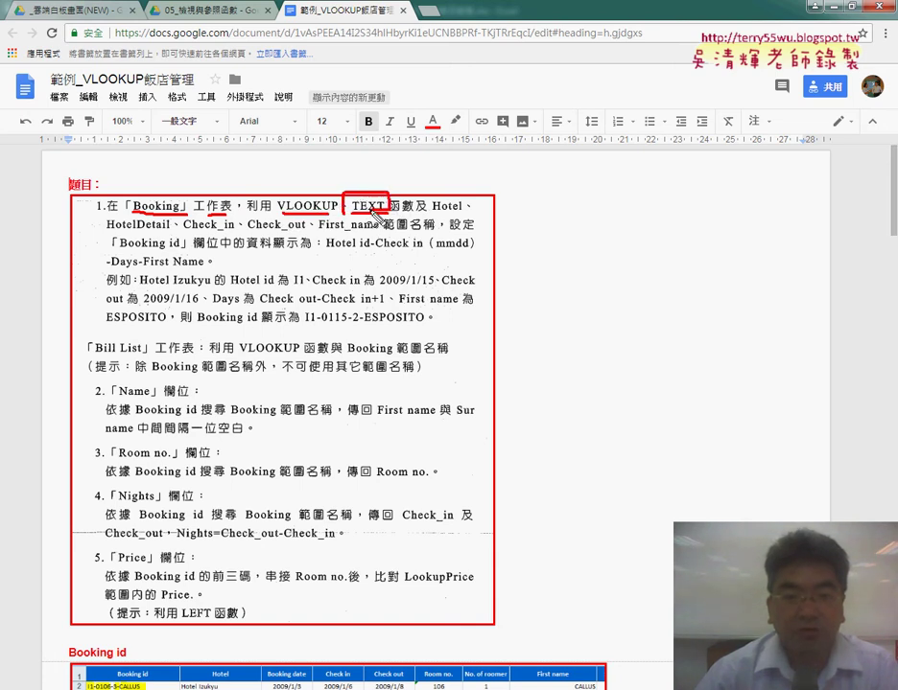
mouse_move(289, 196)
left_mouse_down()
mouse_move(285, 204)
mouse_move(280, 198)
mouse_move(317, 174)
mouse_move(384, 169)
left_mouse_up()
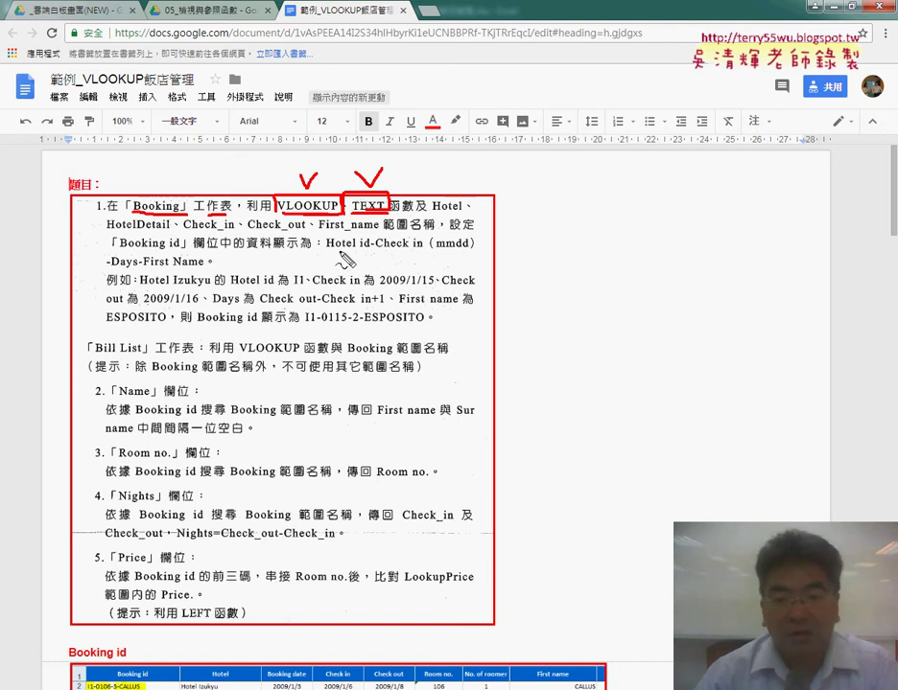
left_click_drag(326, 250, 372, 251)
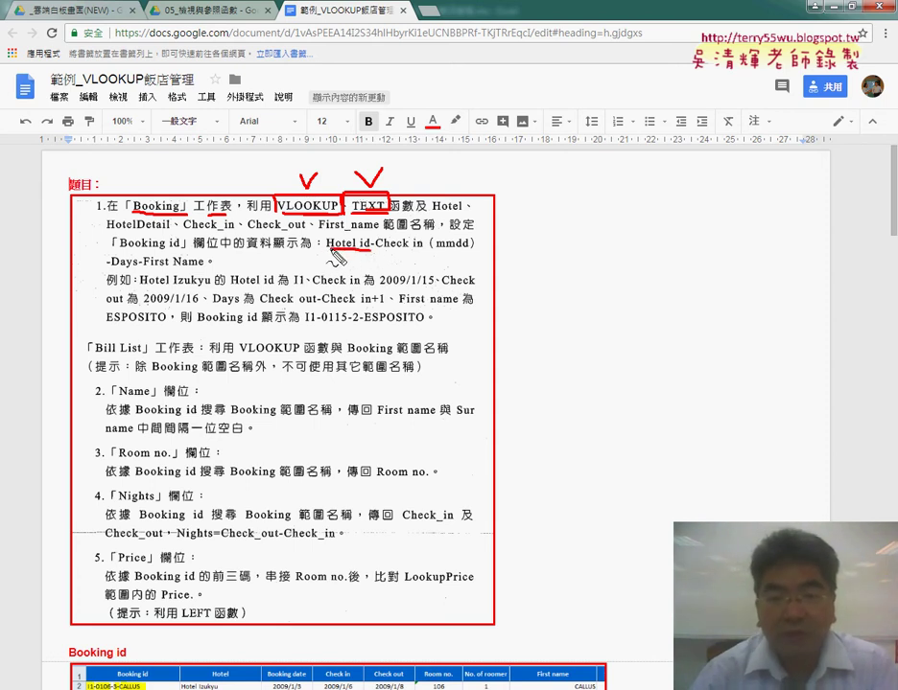
left_click_drag(419, 252, 375, 252)
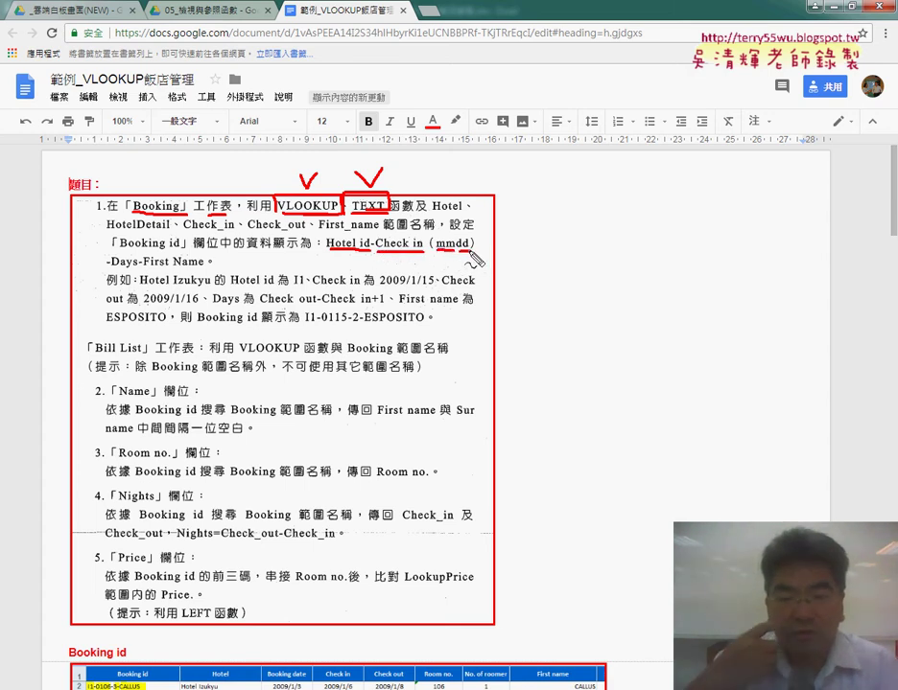
key("Escape")
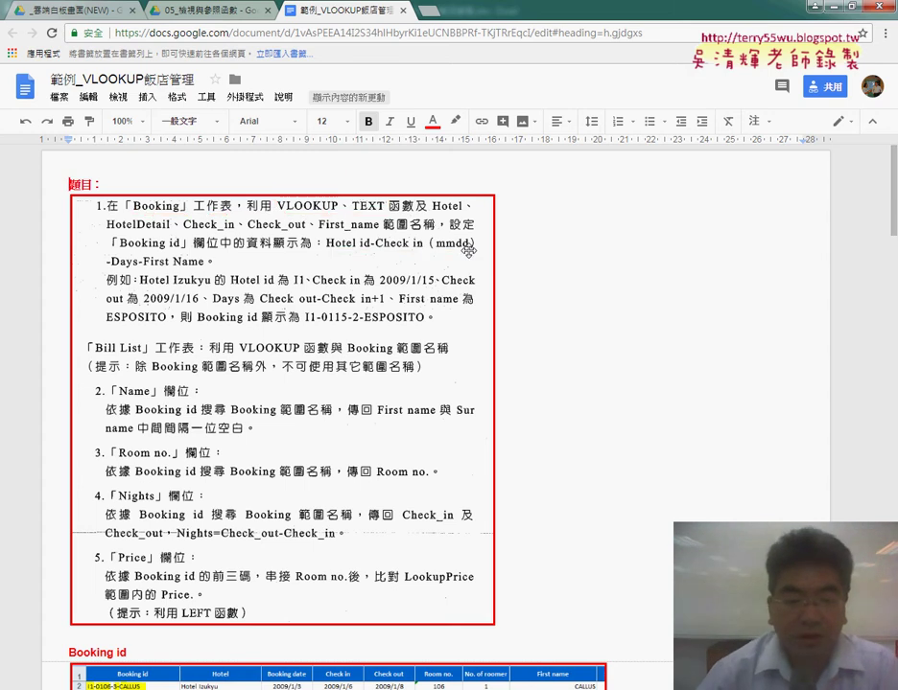
- Return to Excel's Booking sheet and select the Check in column
key("alt+Tab")
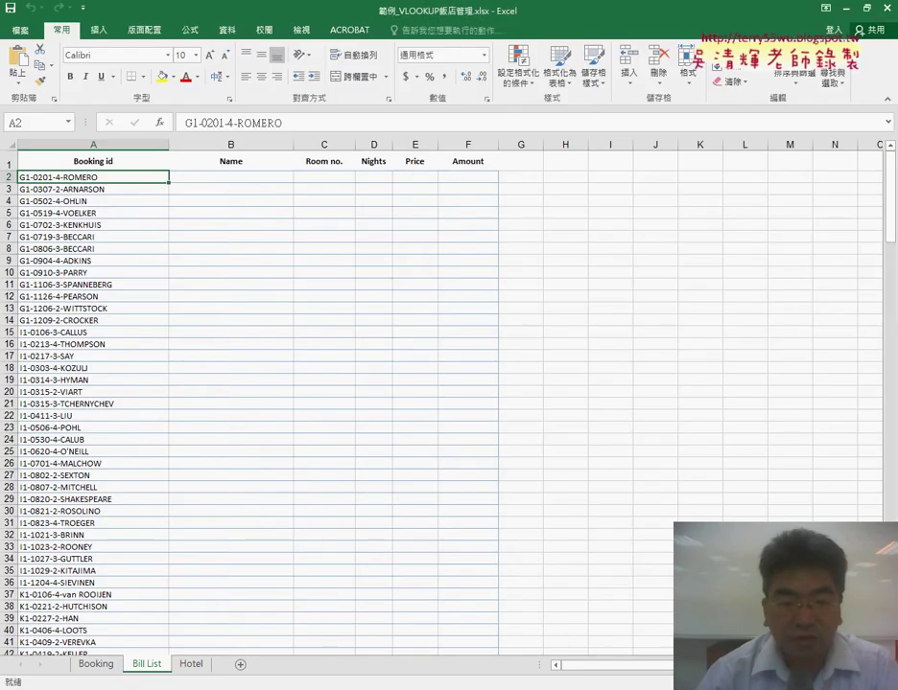
left_click(96, 664)
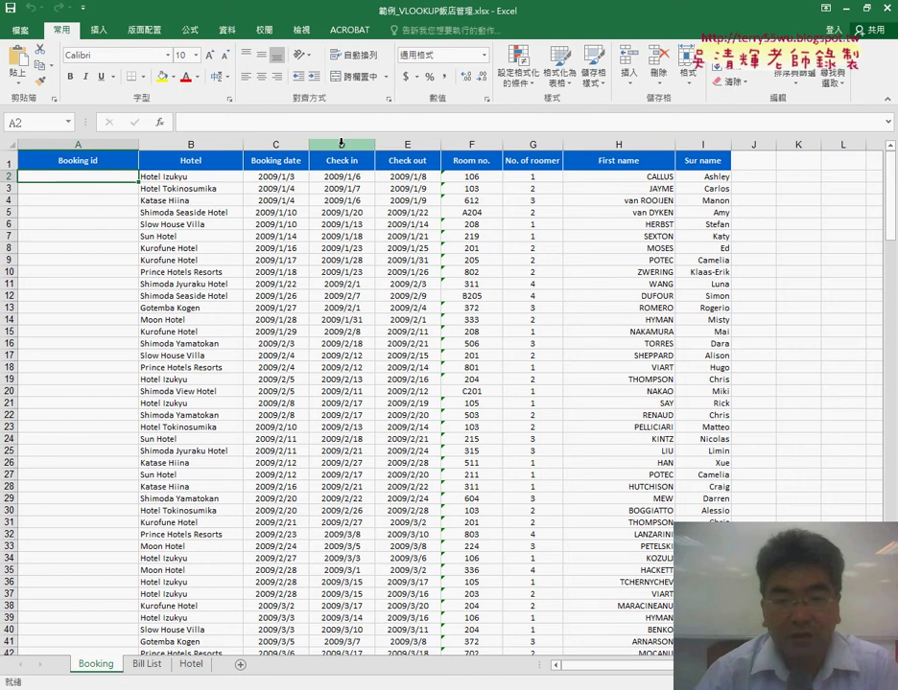
left_click(342, 144)
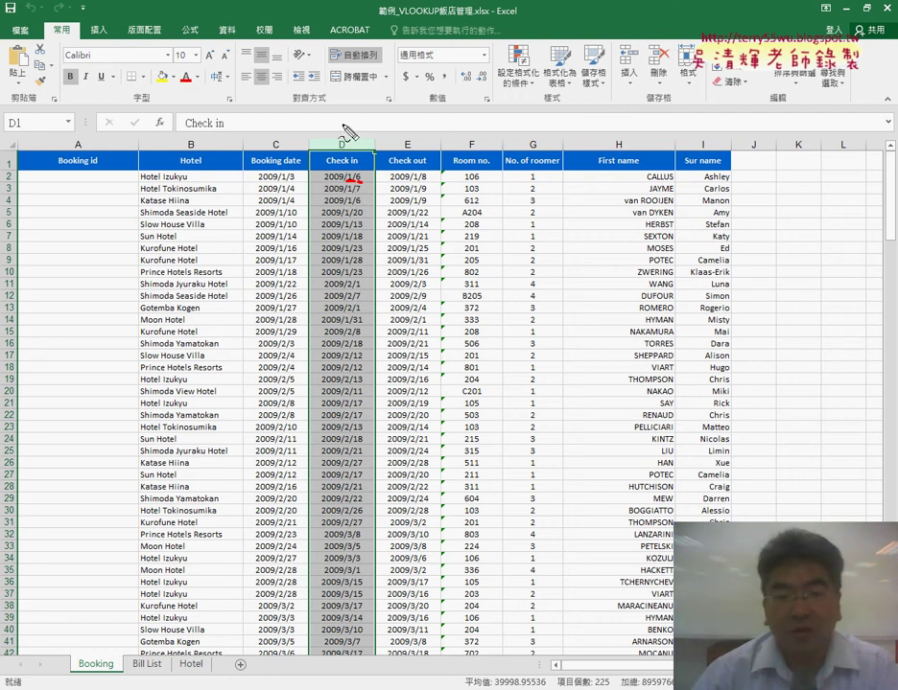
- Note 0106 above Check in with an arrow to Booking id, then clear it and return to Docs
mouse_move(377, 118)
left_mouse_down()
mouse_move(380, 140)
mouse_move(330, 119)
mouse_move(383, 140)
left_mouse_up()
mouse_move(345, 187)
left_mouse_down()
mouse_move(363, 186)
mouse_move(345, 150)
mouse_move(354, 160)
left_mouse_up()
mouse_move(125, 115)
left_mouse_down()
mouse_move(104, 149)
mouse_move(117, 142)
left_mouse_up()
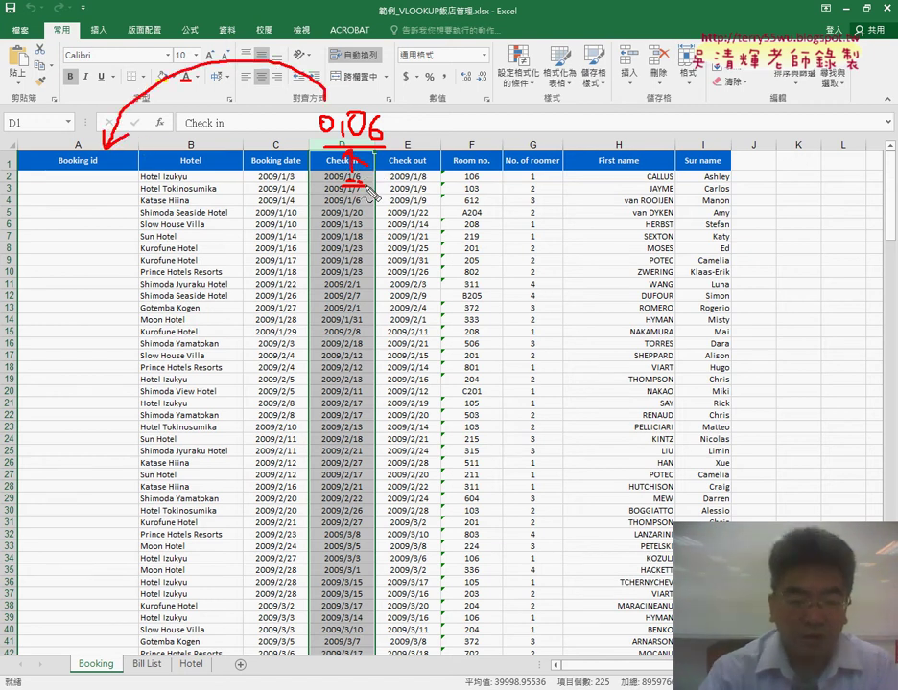
key("Escape")
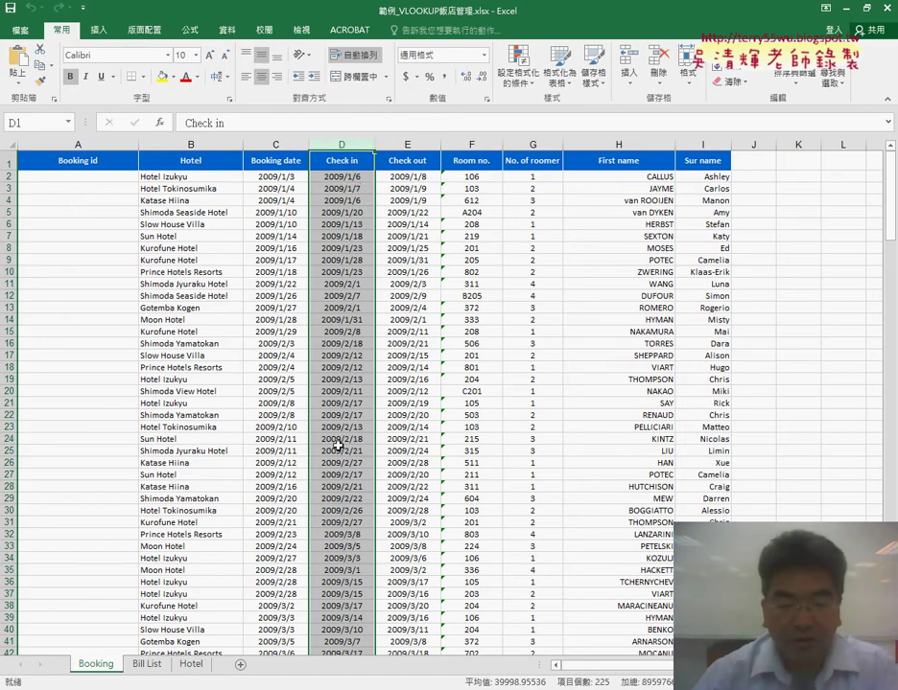
key("alt+Tab")
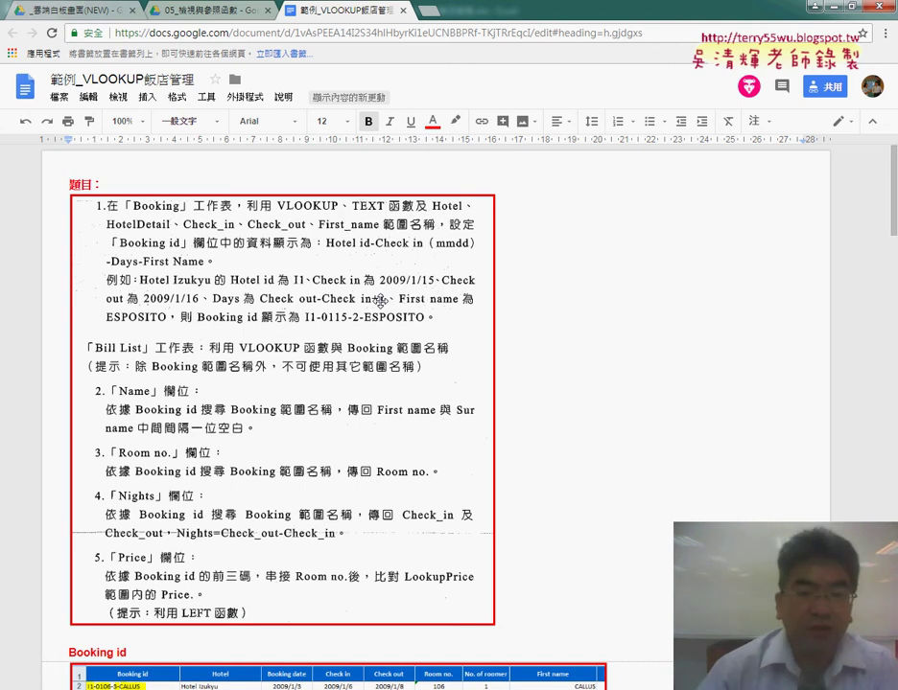
- Compare the first booking's Check in 2009/1/6 and Check out 2009/1/8 across D2:E2
key("alt+Tab")
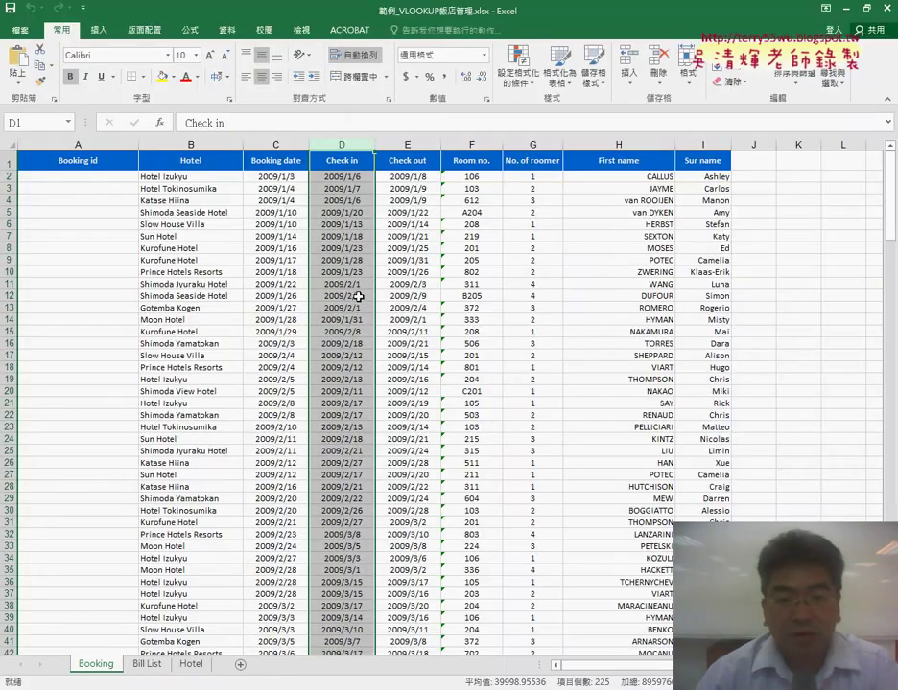
left_click(407, 145)
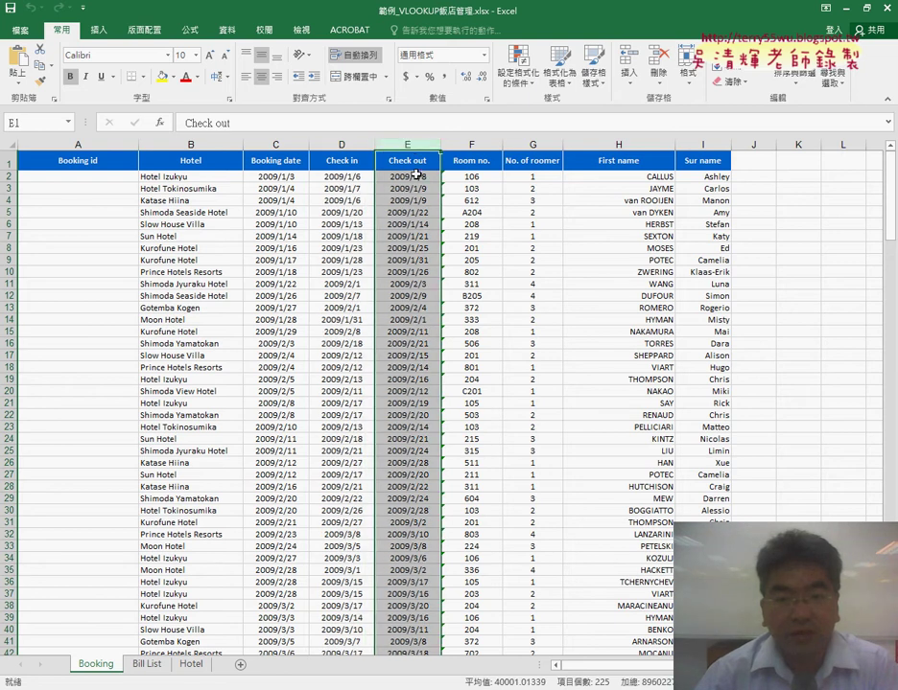
left_click(415, 178)
left_click(345, 179)
key("ctrl+c")
left_click(411, 178)
left_click_drag(411, 179, 345, 178)
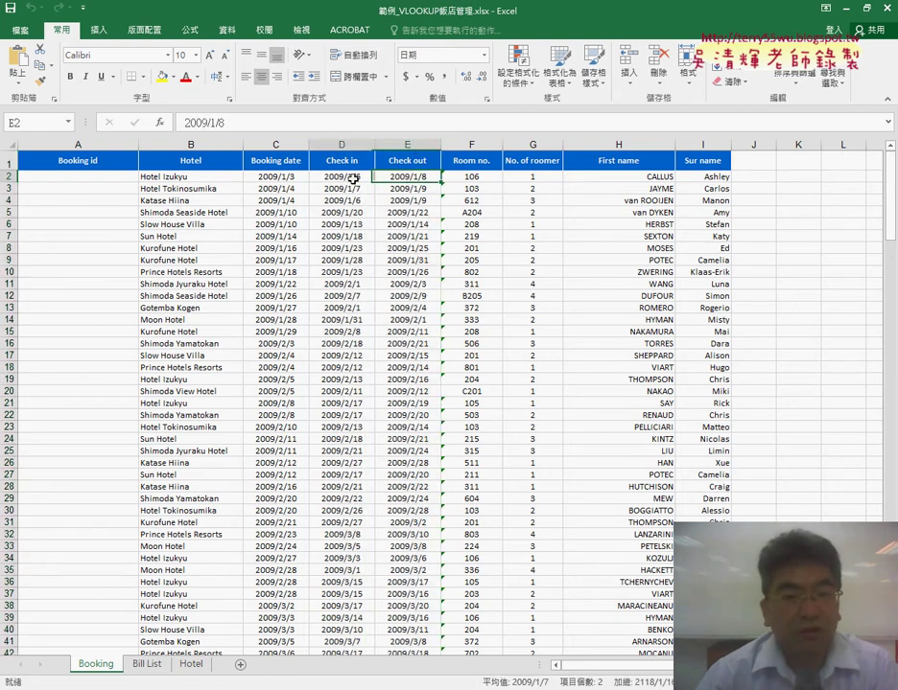
left_click(409, 178)
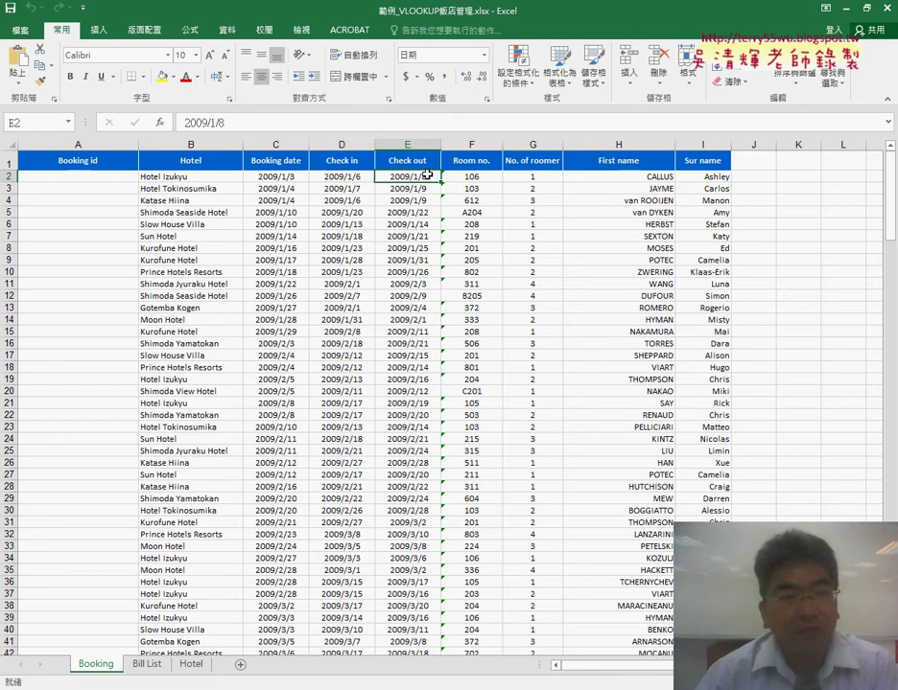
left_click(345, 179)
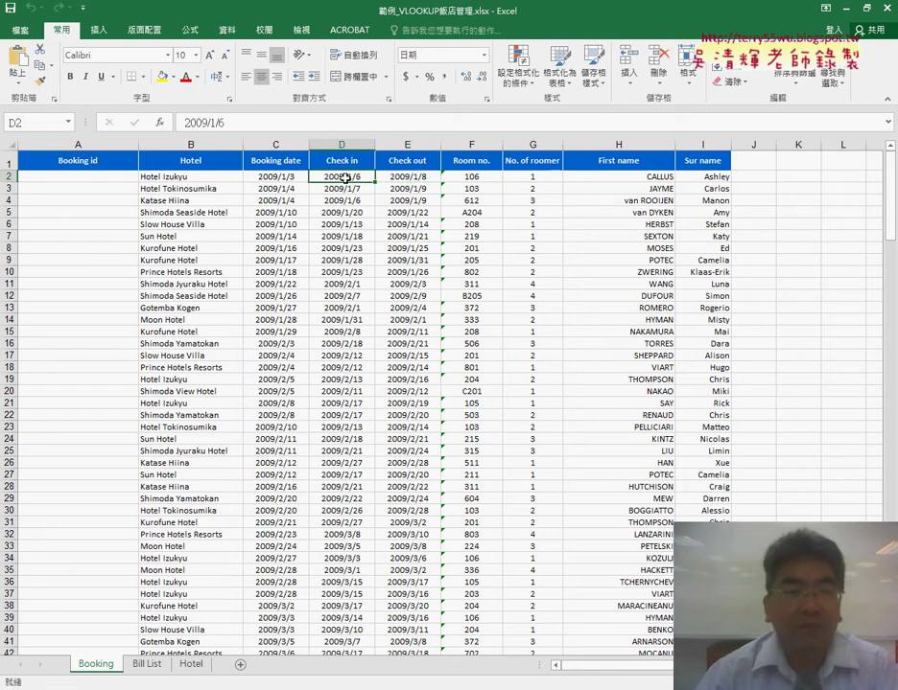
left_click(428, 180)
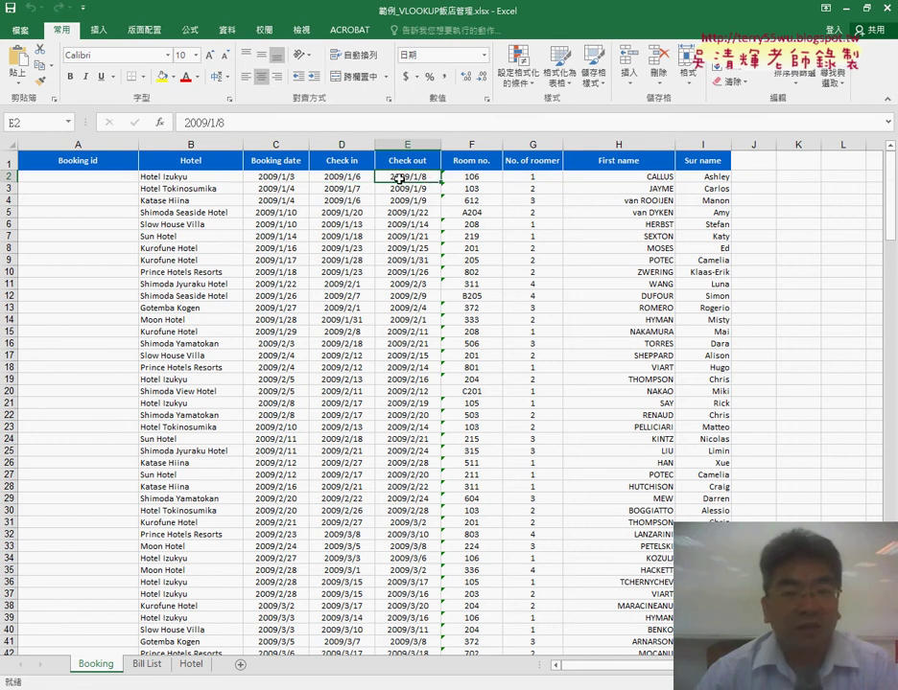
left_click_drag(399, 178, 344, 178)
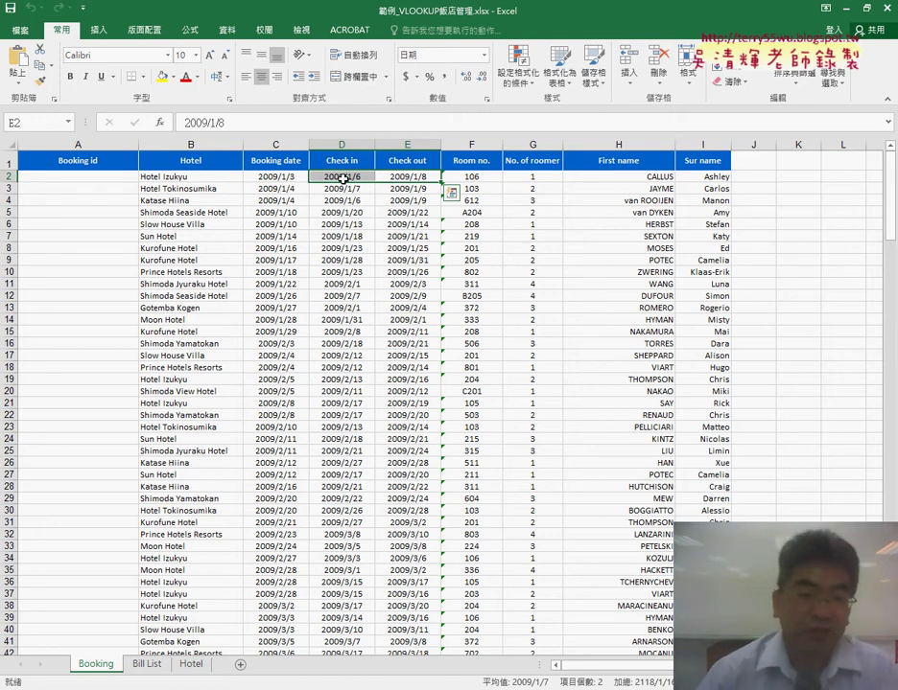
key("alt+Tab")
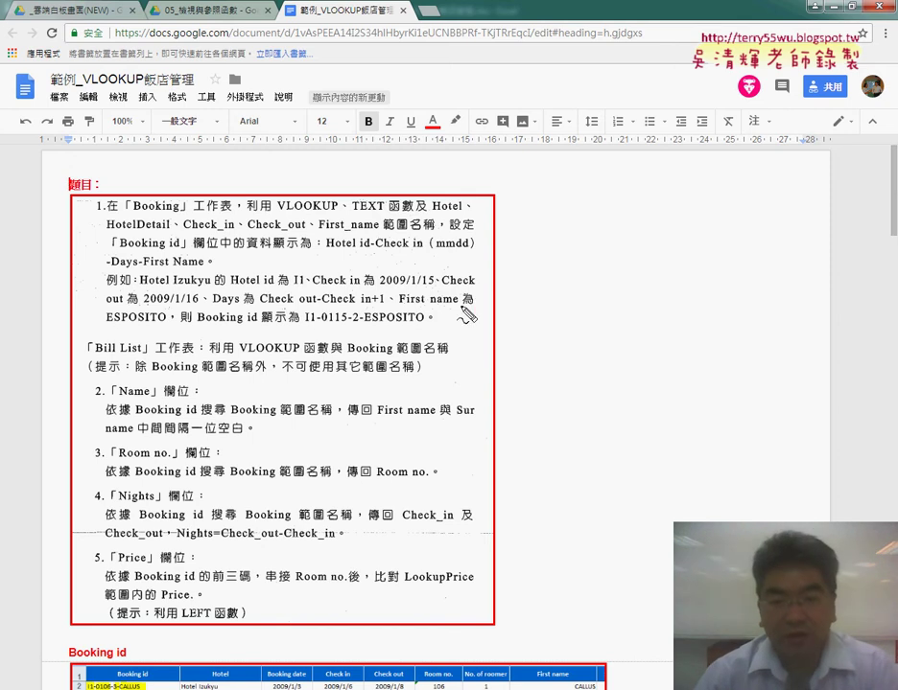
- Underline 0115 in the example Booking id, then bring the Excel workbook back to the front
left_click_drag(305, 327, 344, 326)
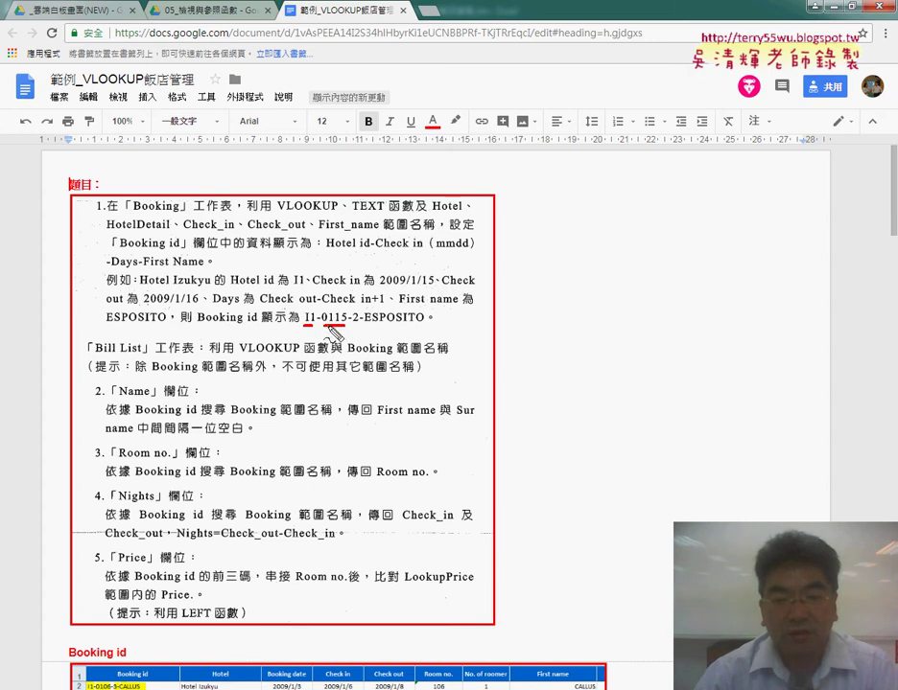
mouse_move(343, 328)
left_mouse_down()
mouse_move(326, 327)
mouse_move(424, 325)
left_mouse_up()
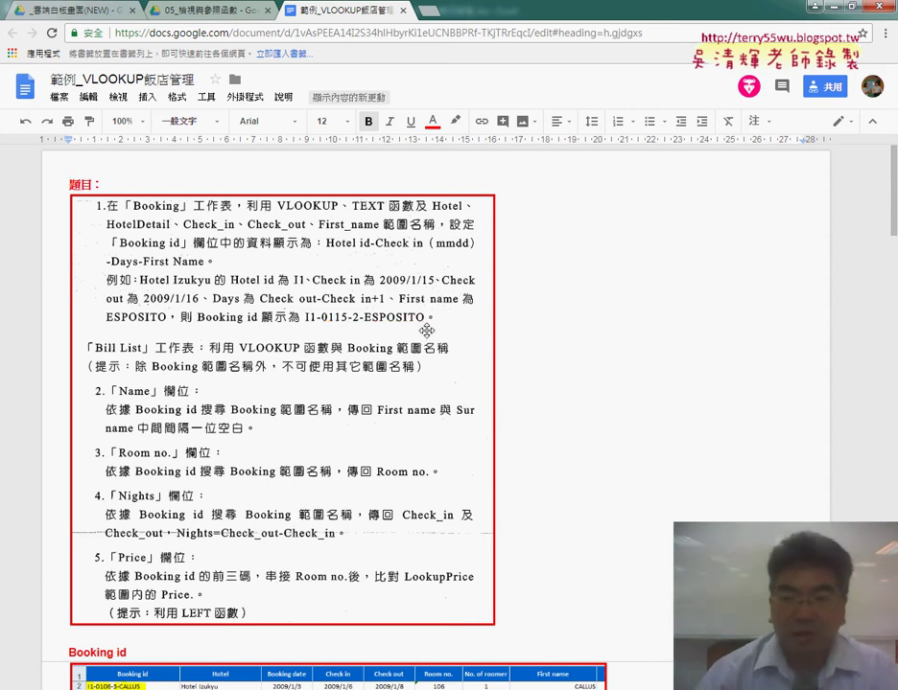
left_click(834, 7)
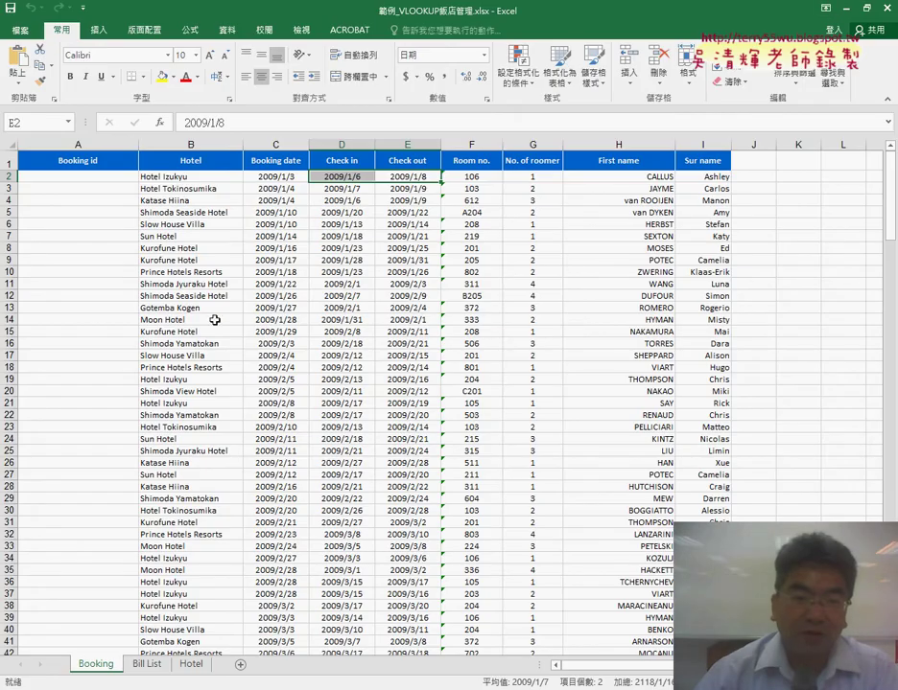
left_click(113, 181)
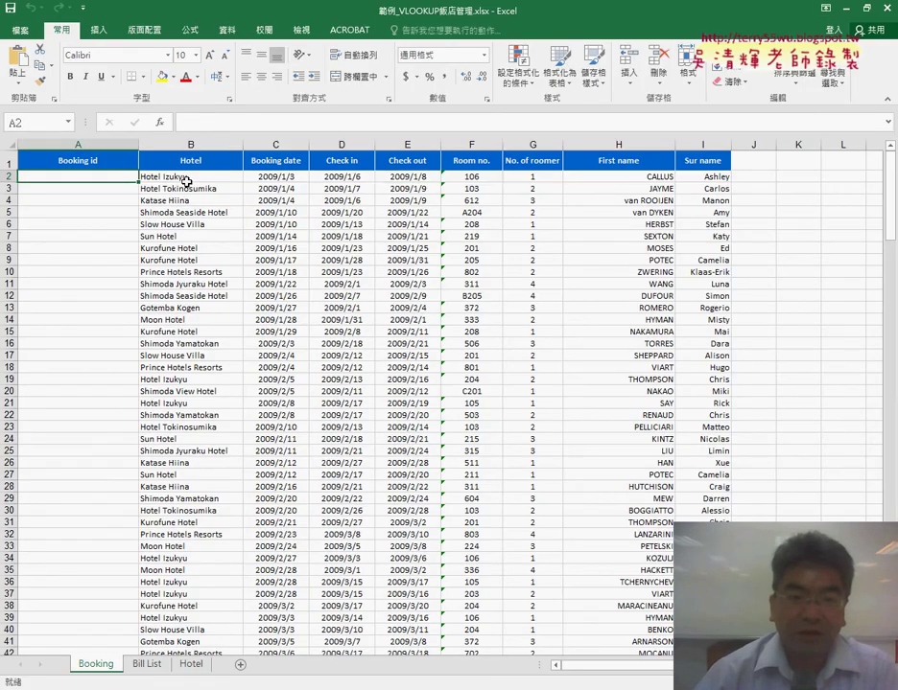
left_click(177, 181)
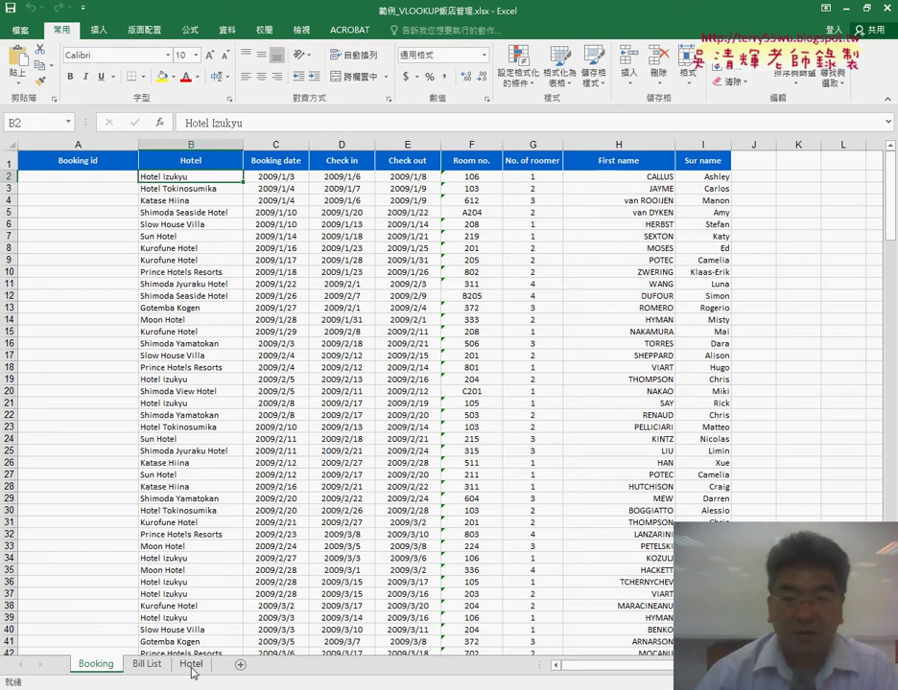
left_click(190, 664)
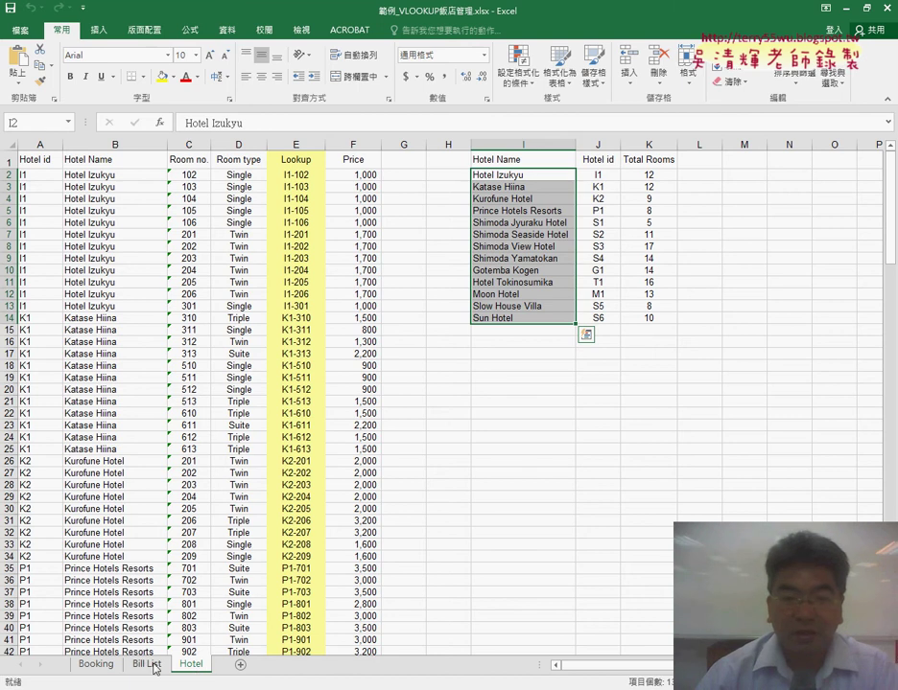
left_click(96, 664)
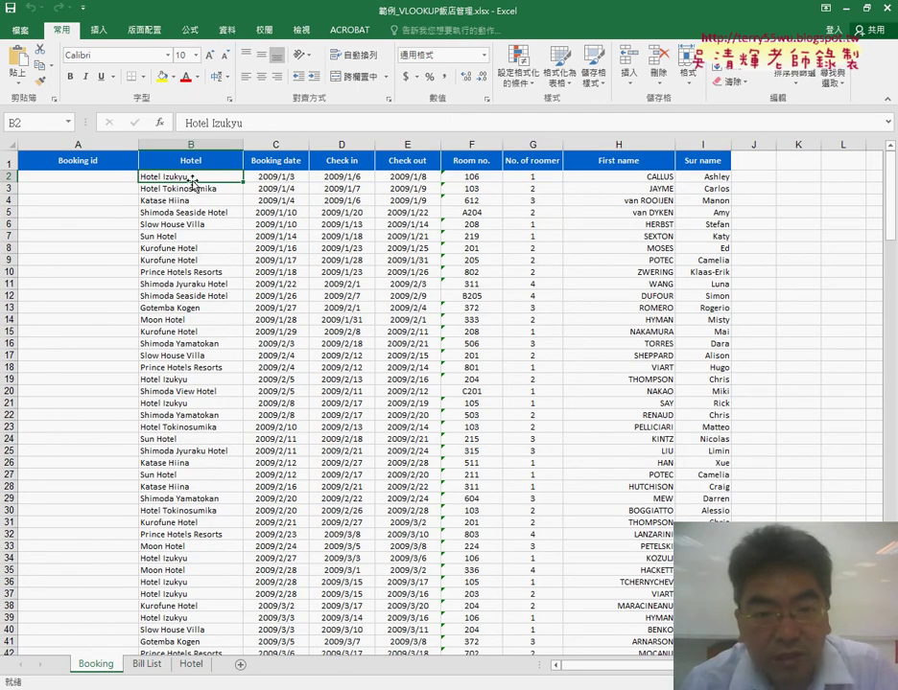
left_click(202, 665)
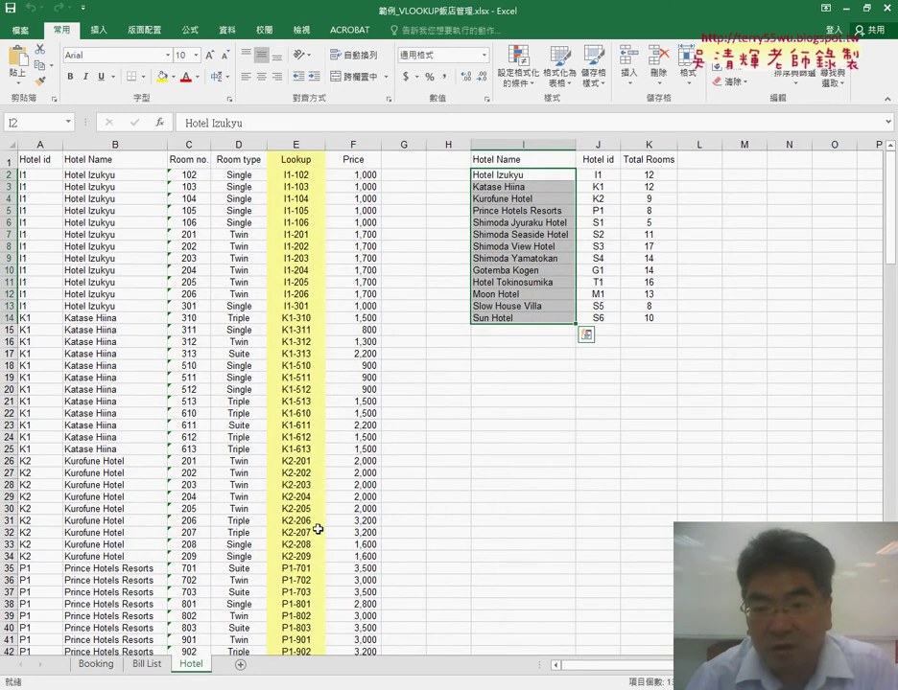
left_click(540, 174)
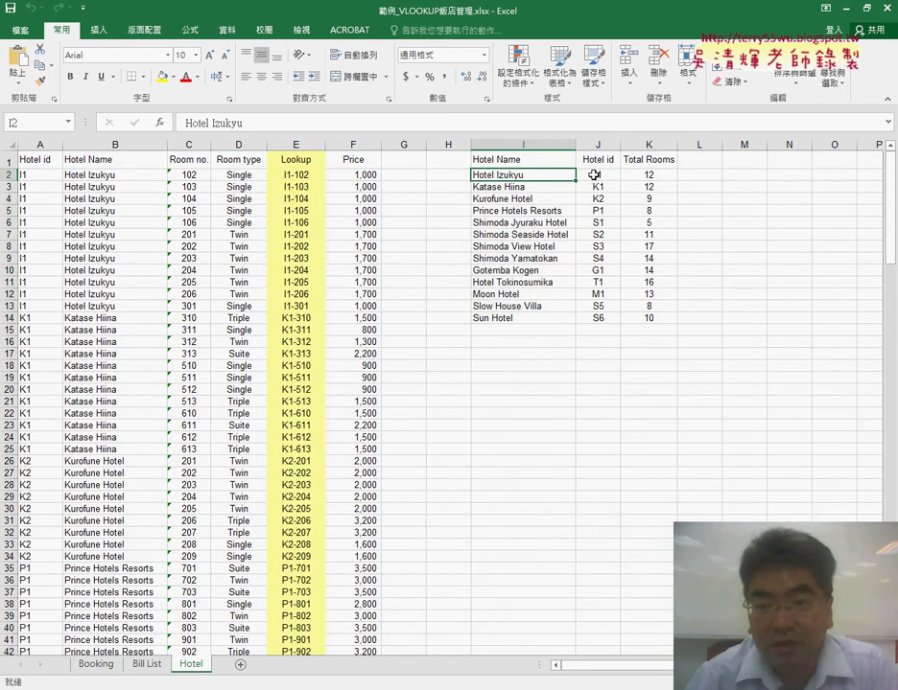
left_click(610, 174)
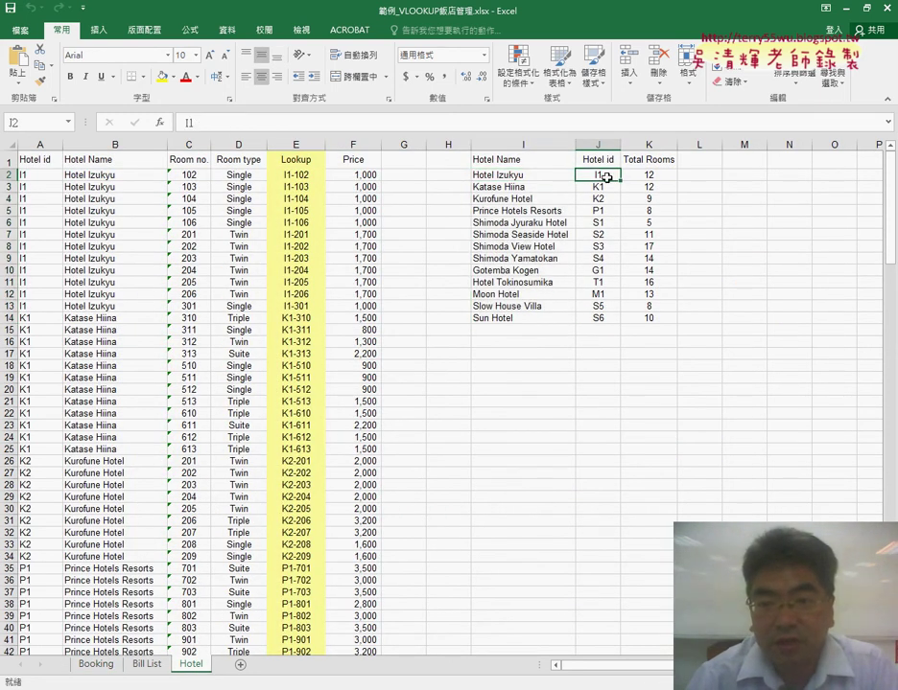
left_click(95, 665)
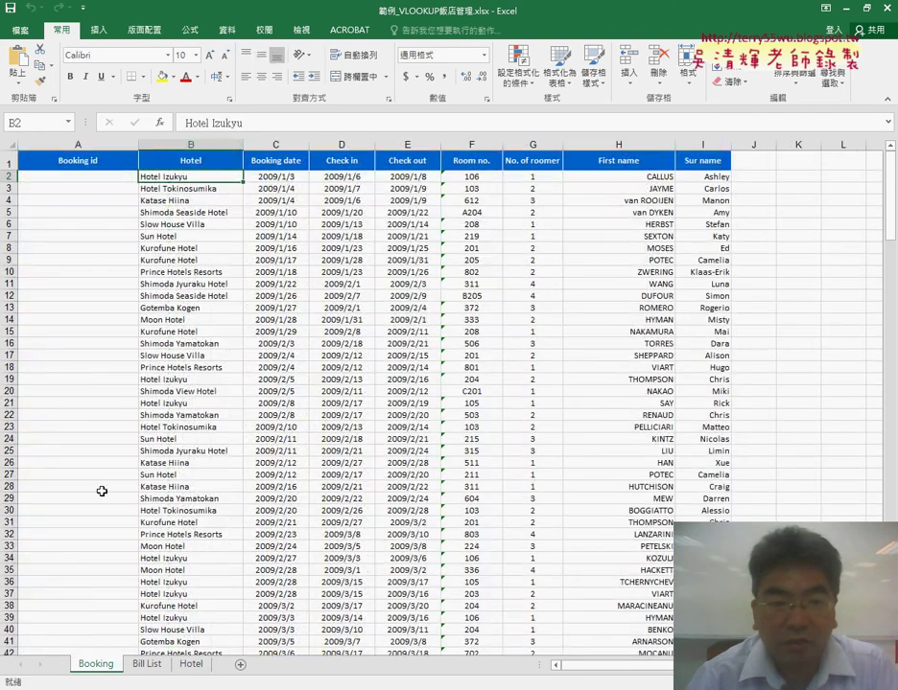
left_click(190, 664)
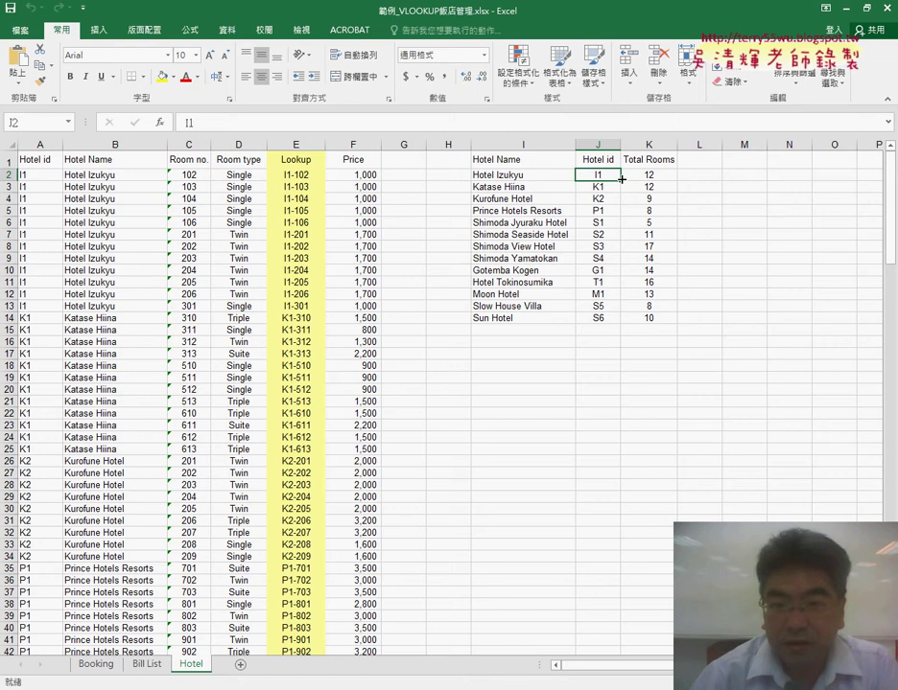
left_click_drag(201, 122, 170, 126)
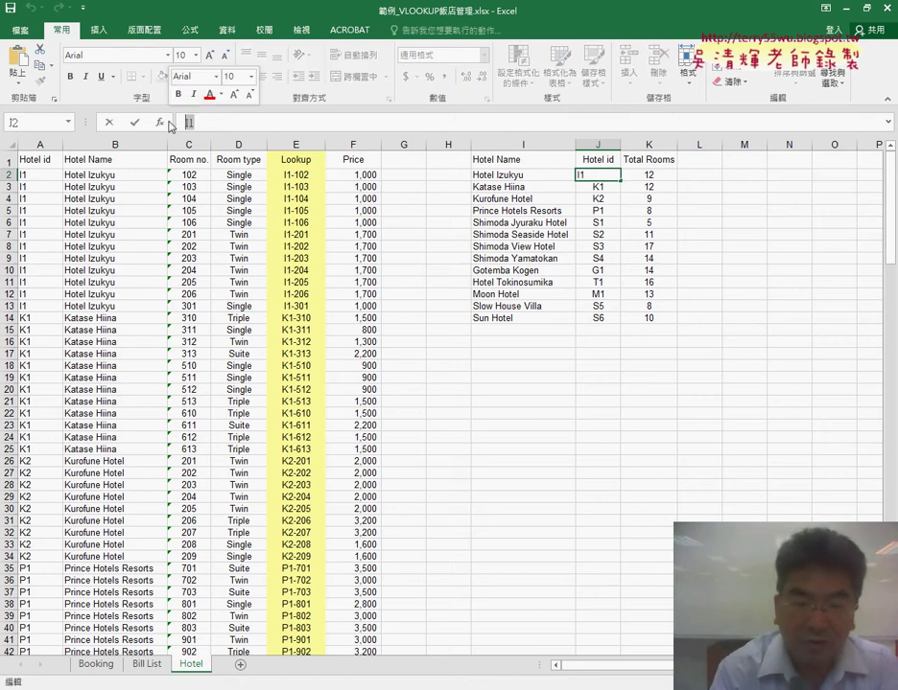
left_click(114, 126)
left_click(96, 664)
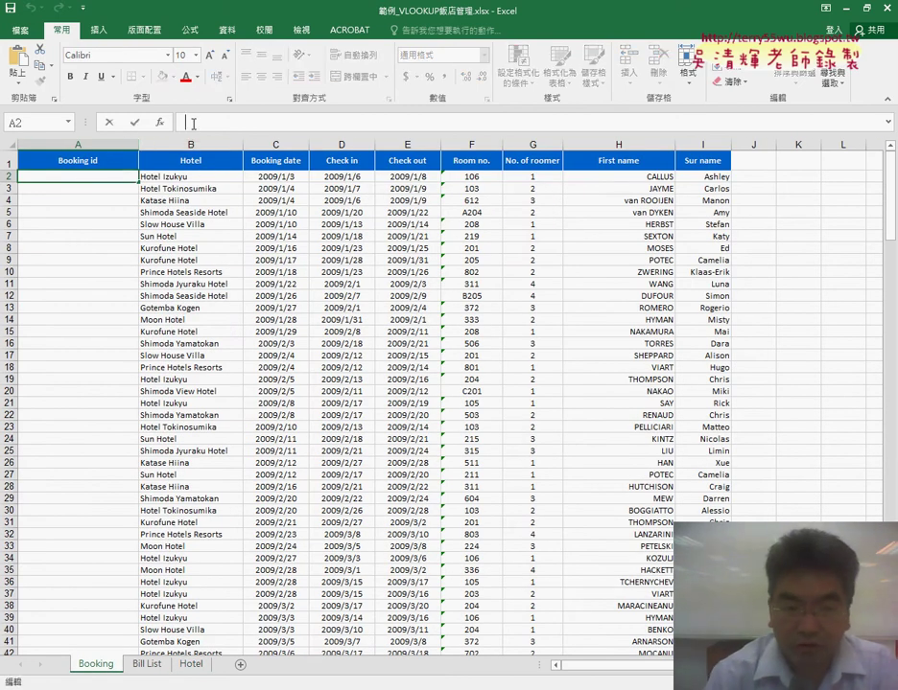
left_click(191, 123)
type("=I1")
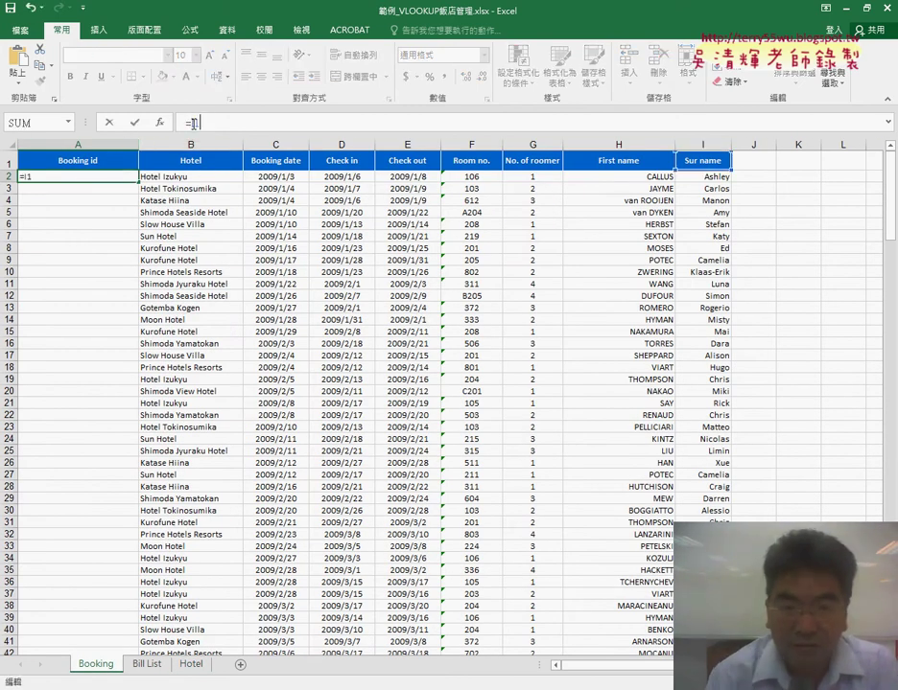
key("Return")
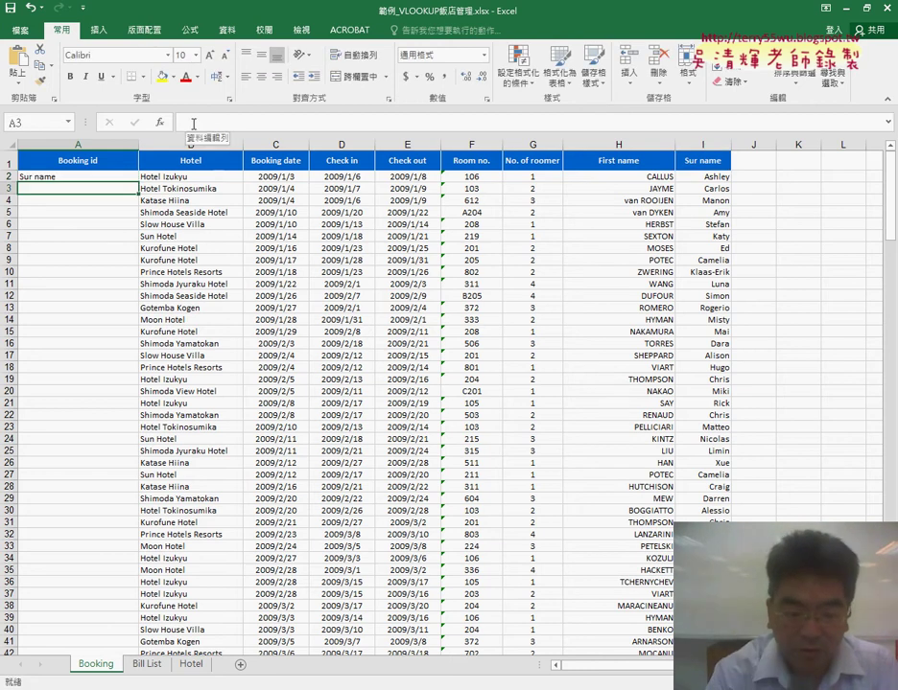
key("ctrl+z")
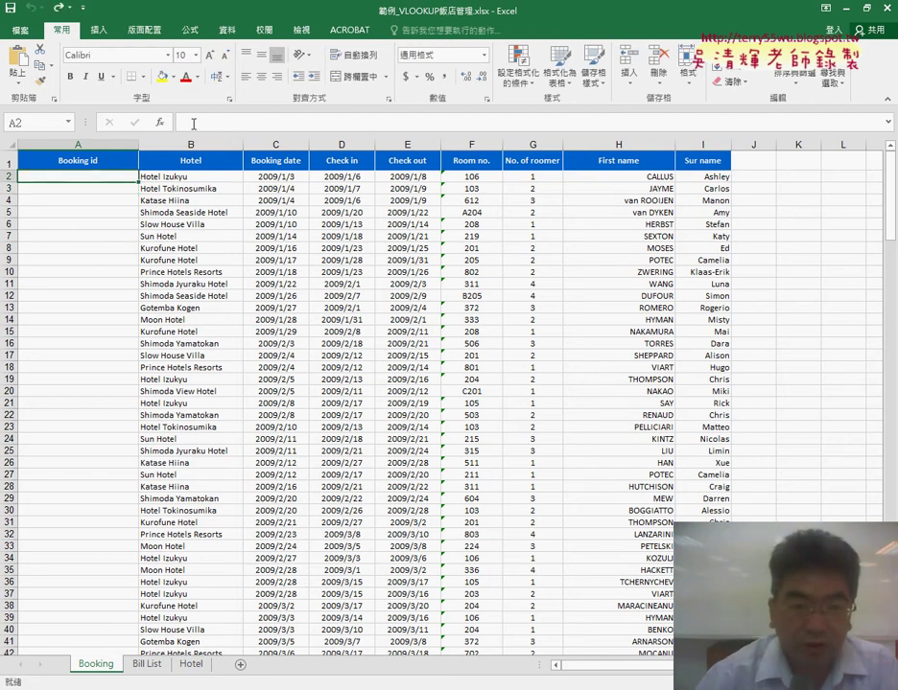
double_click(105, 176)
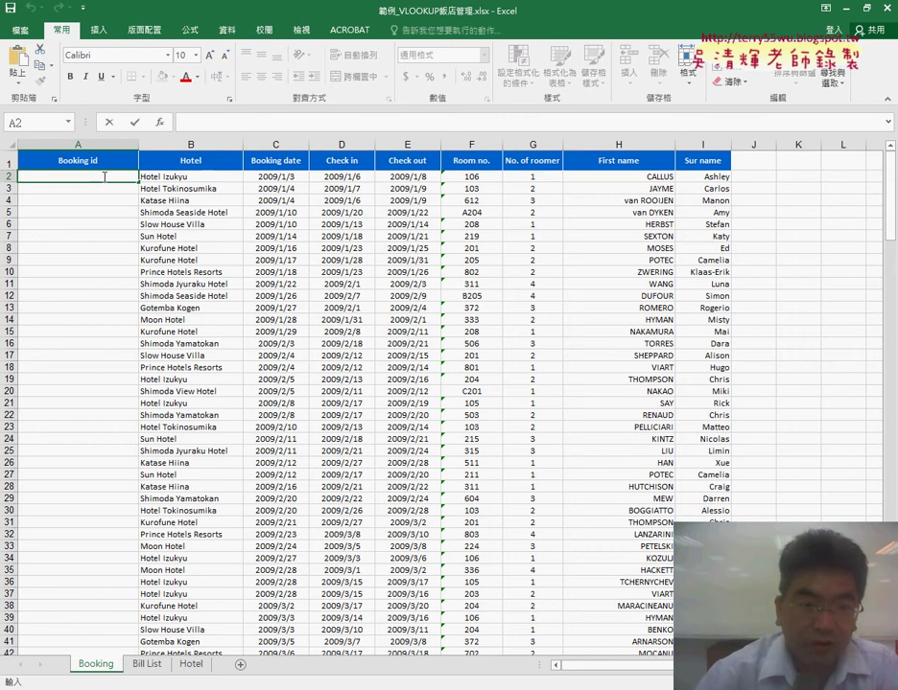
type("I1-")
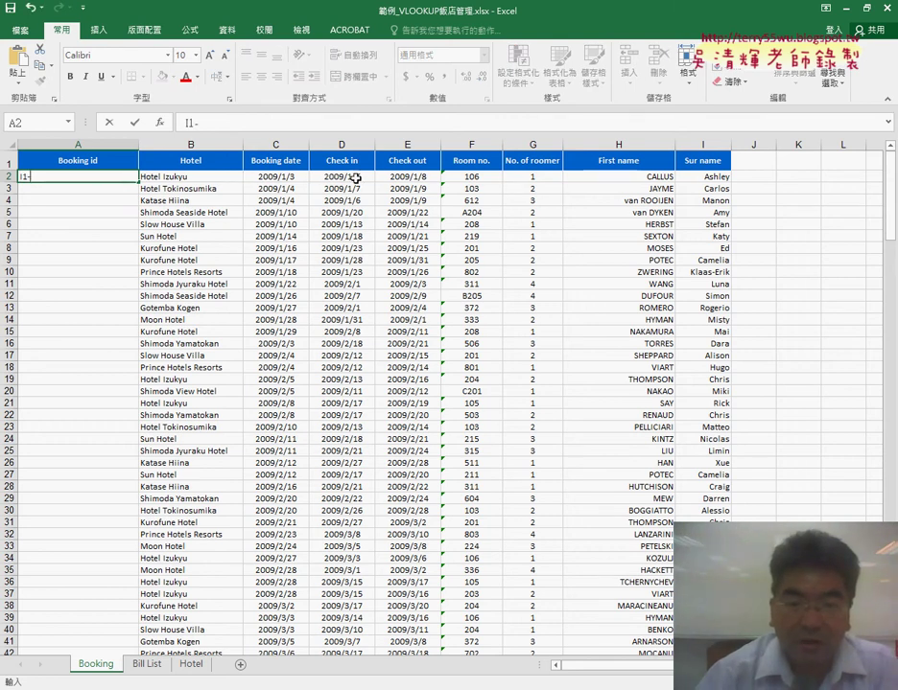
type("0106")
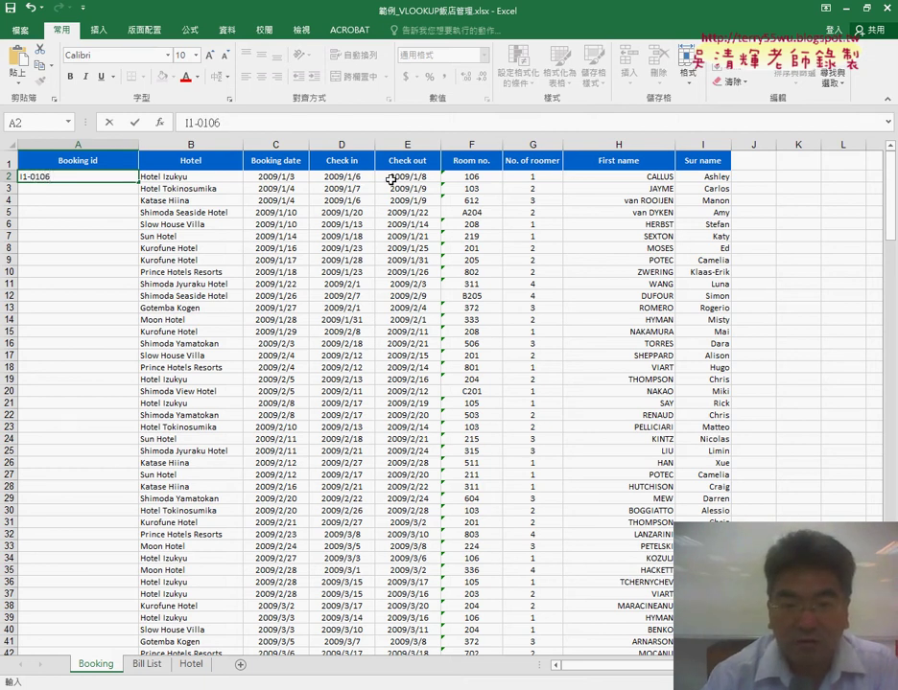
type("-")
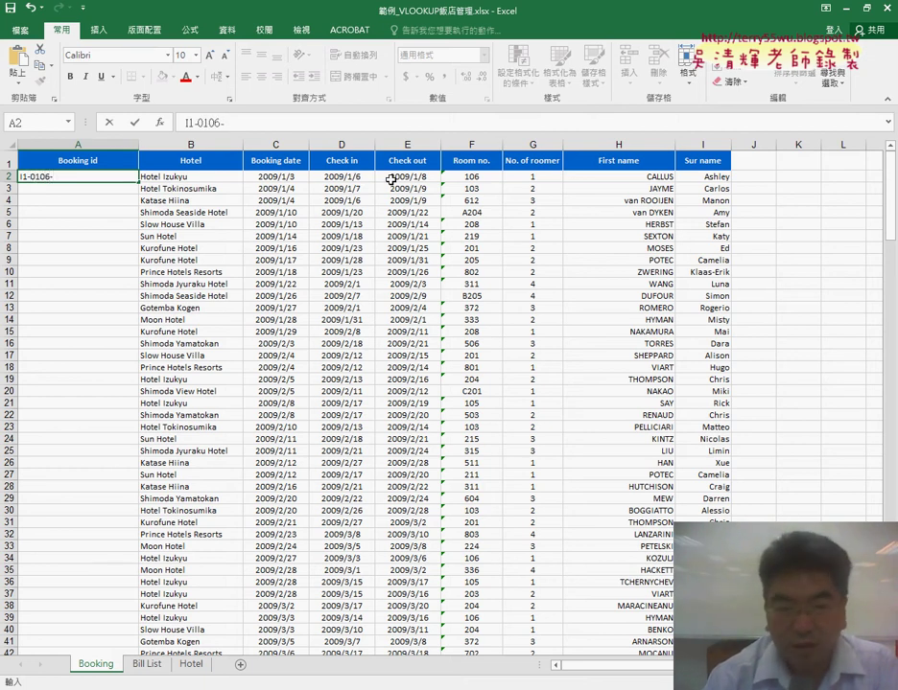
type("3-")
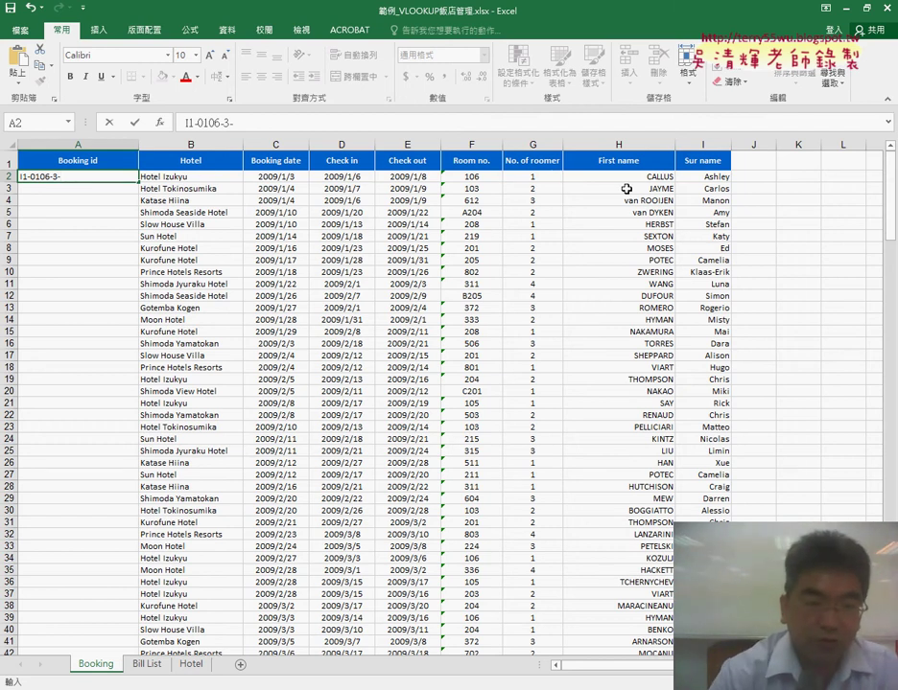
key("Escape")
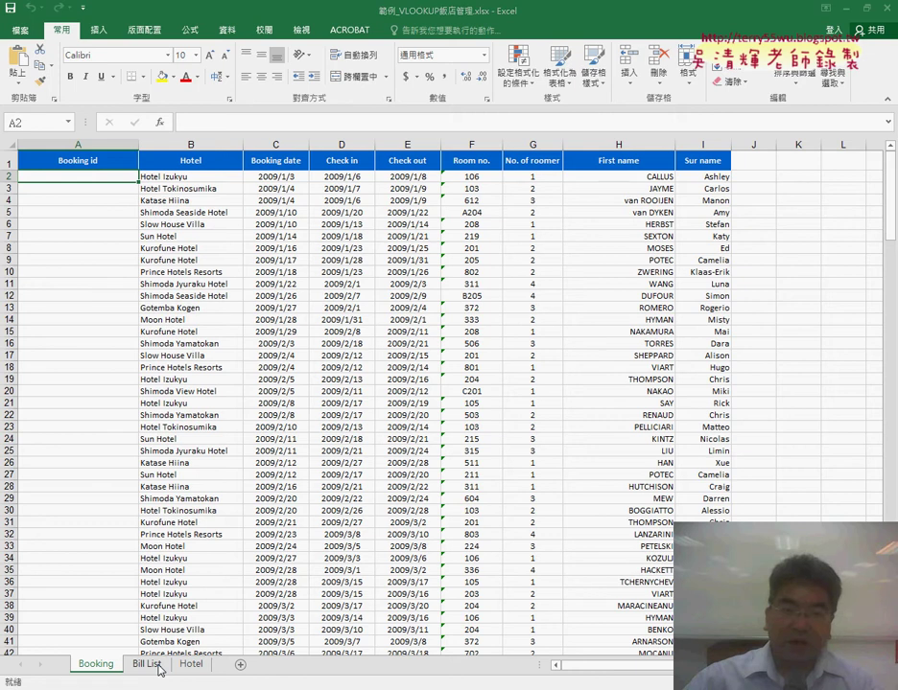
left_click(201, 176)
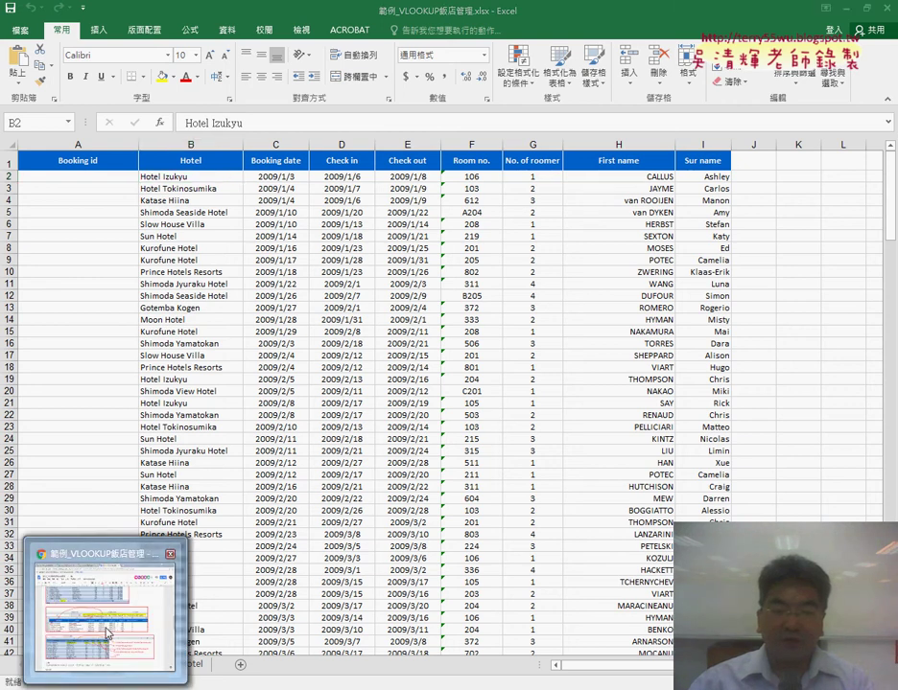
key("alt+Tab")
scroll(330, 459, "up", 4)
scroll(331, 455, "up", 5)
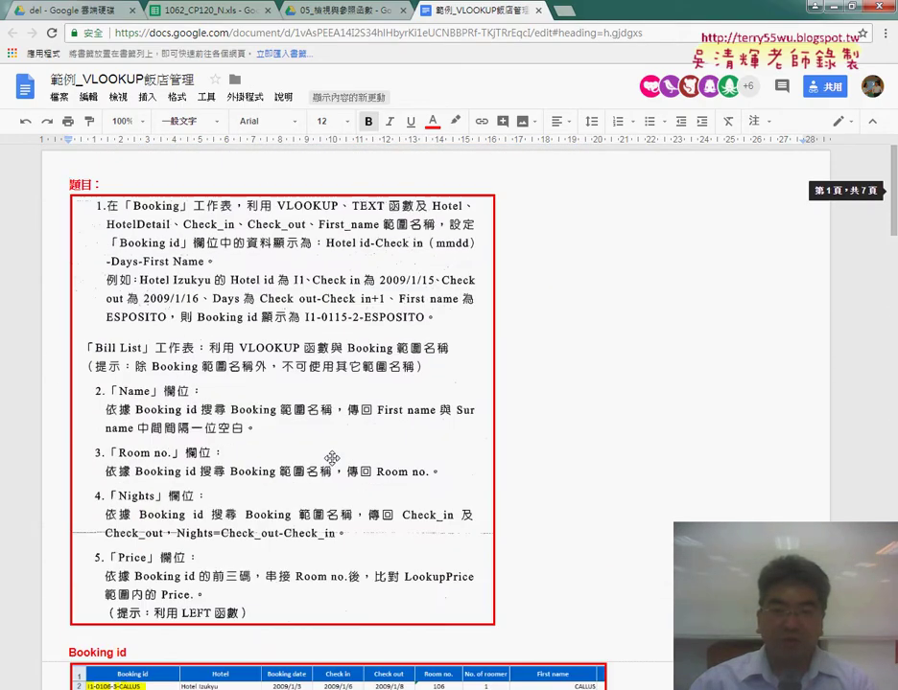
scroll(331, 451, "down", 4)
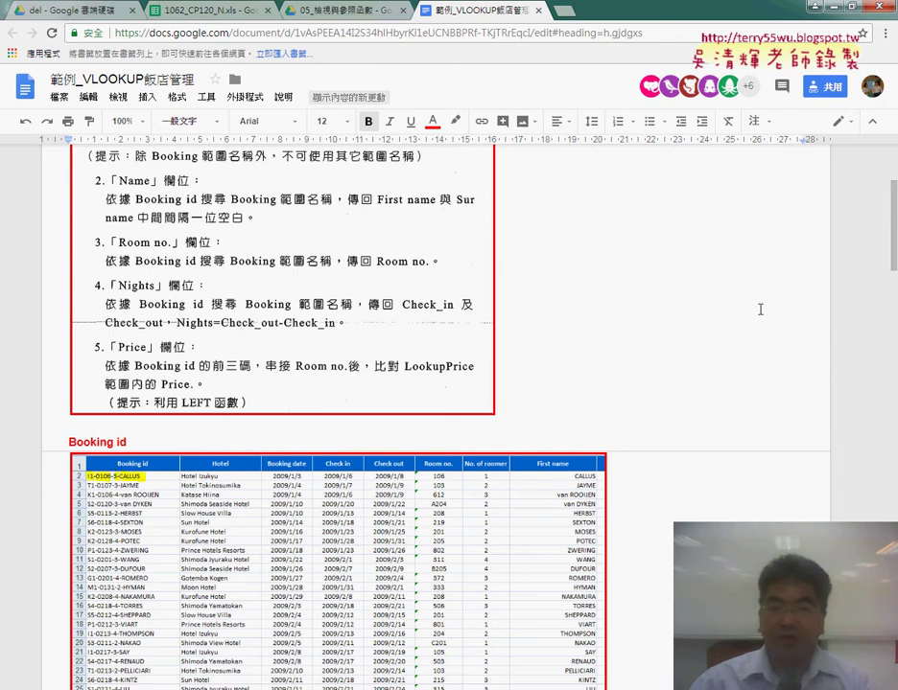
key("alt+Tab")
left_click(94, 174)
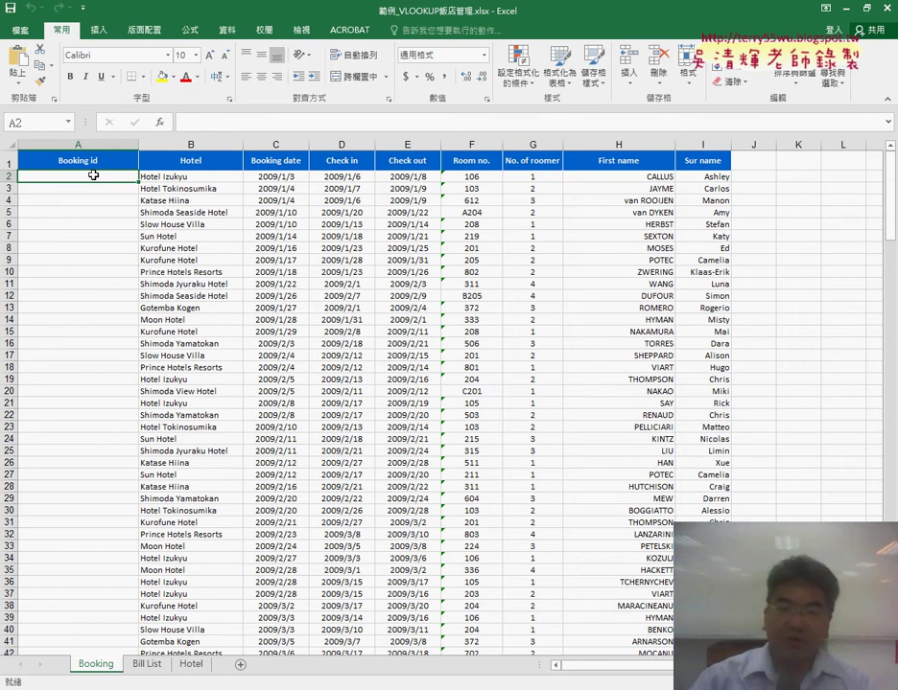
- Narrow column J on the Booking sheet and reselect A2, then the Hotel Izukyu cell B2
mouse_move(777, 139)
left_mouse_down()
mouse_move(745, 140)
mouse_move(835, 143)
left_mouse_up()
left_click(773, 175)
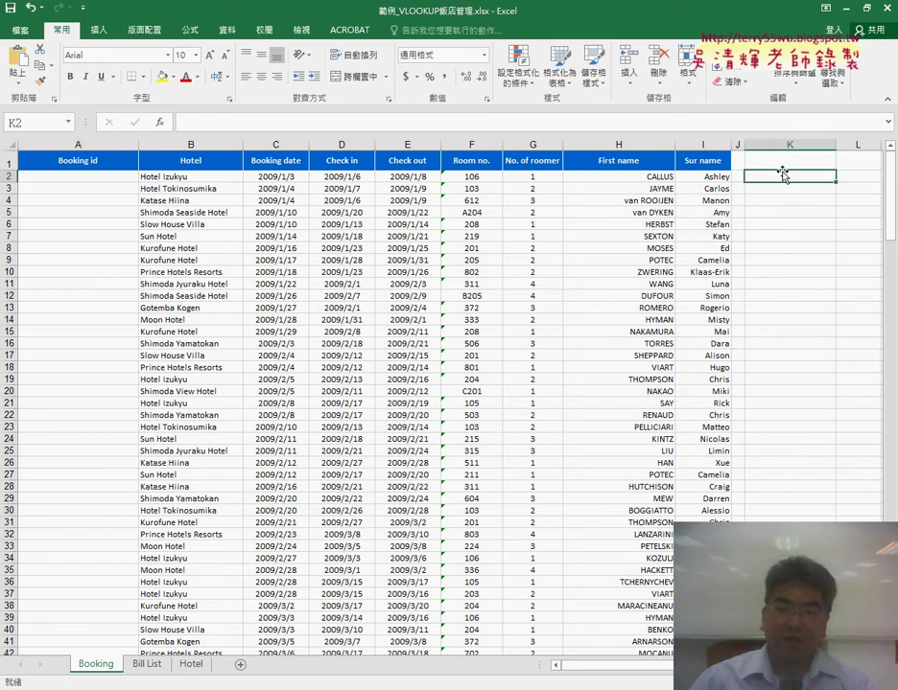
left_click(102, 176)
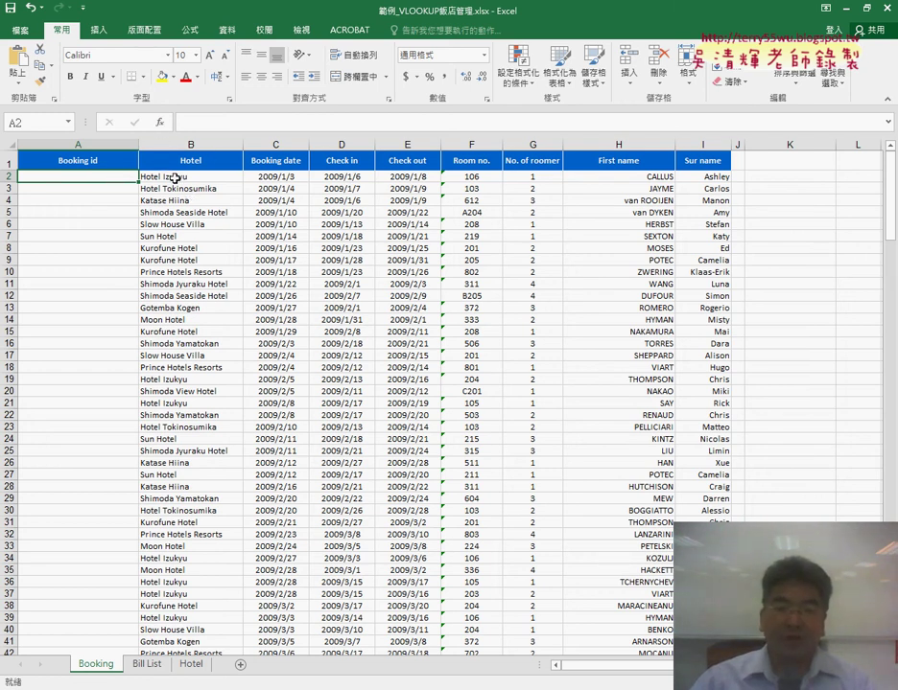
left_click(175, 178)
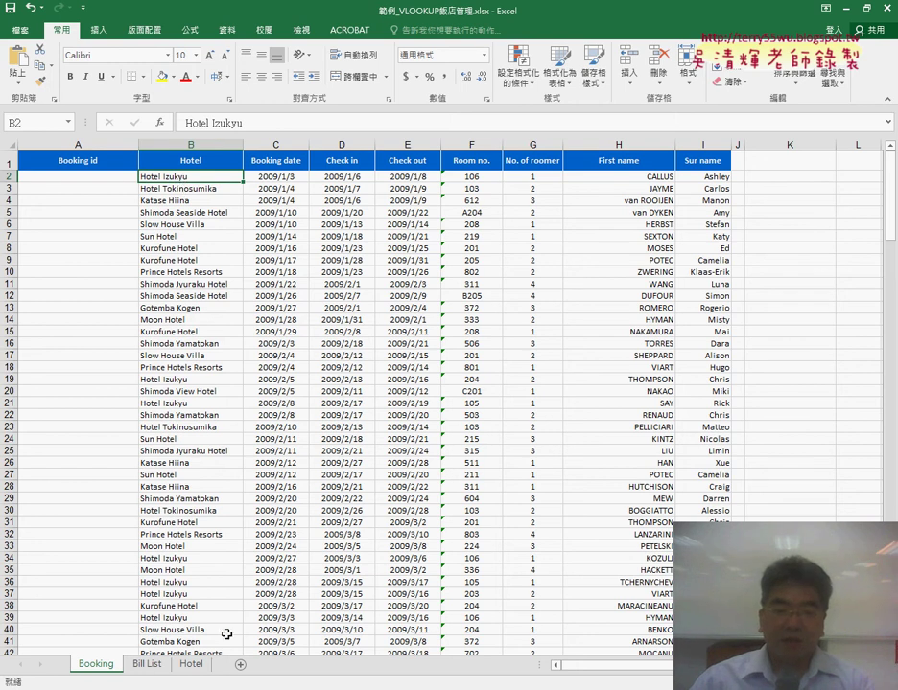
- On the Hotel sheet, select the I2:K14 hotel table named HotelDetail
left_click(192, 664)
left_click_drag(505, 178, 643, 318)
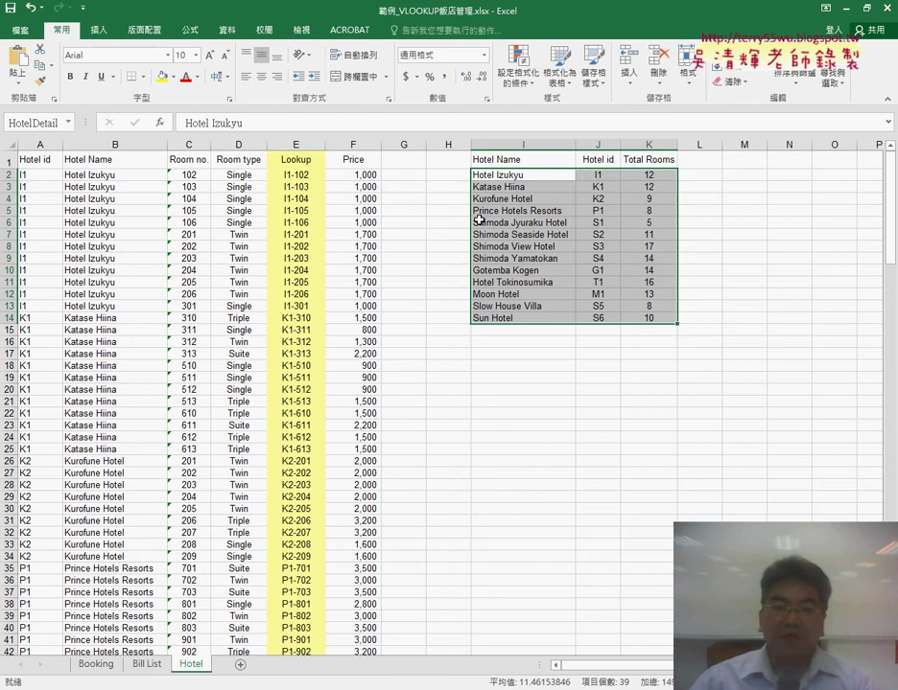
left_click_drag(499, 174, 644, 317)
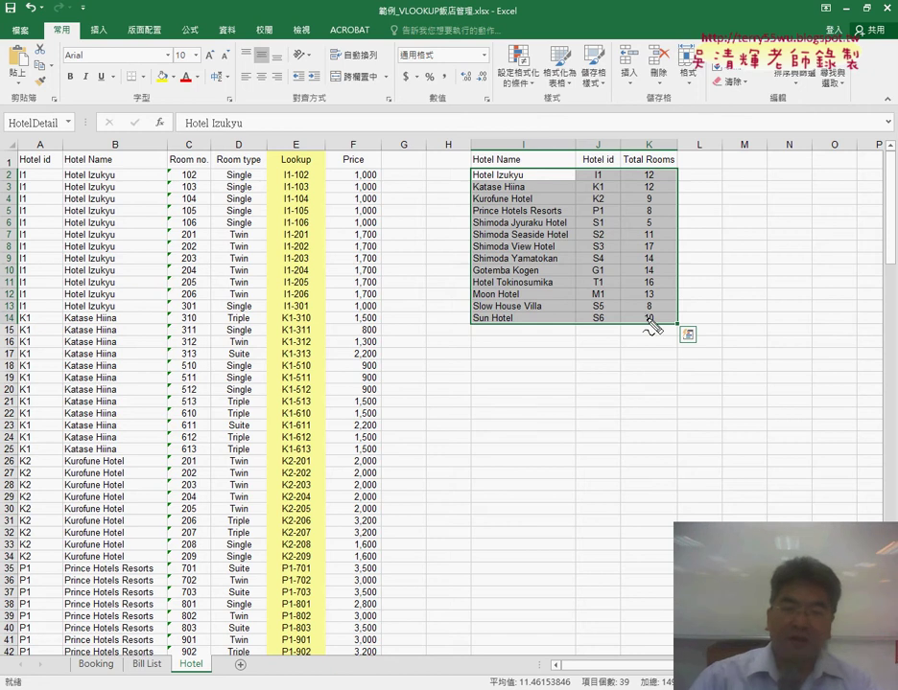
left_click_drag(58, 96, 72, 108)
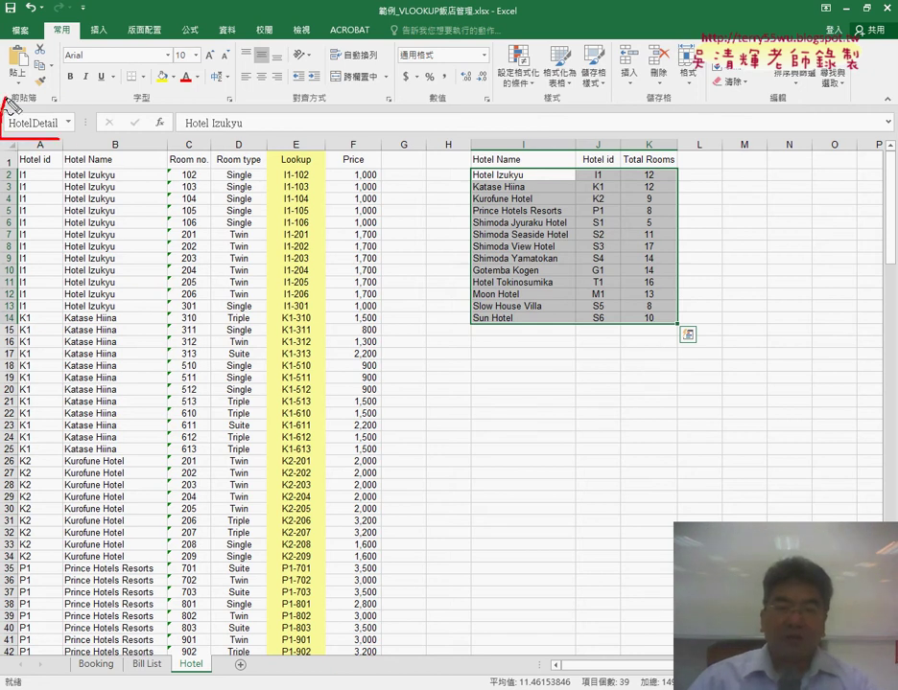
left_click_drag(491, 151, 75, 117)
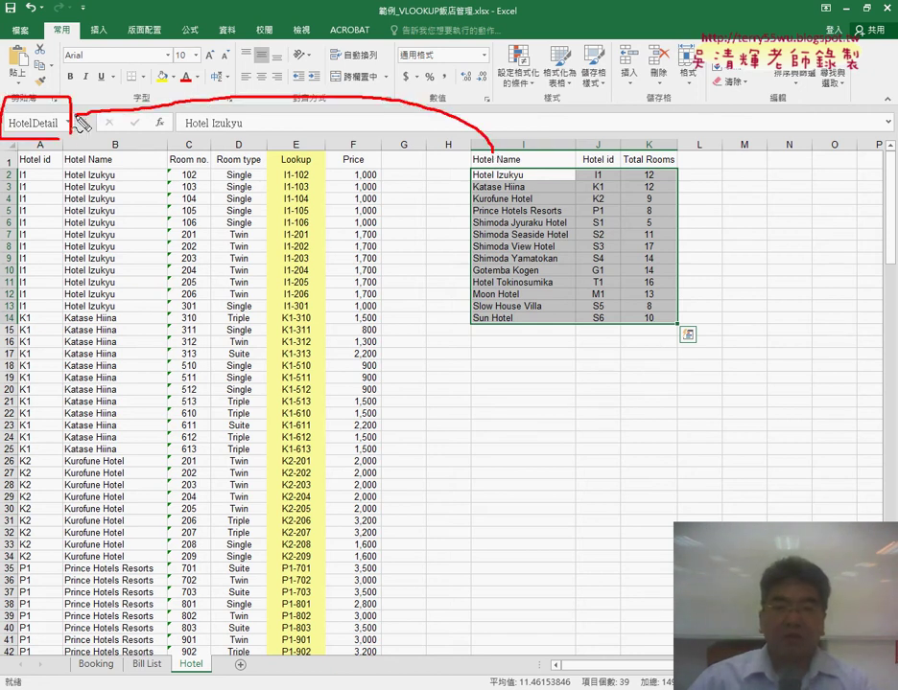
left_click_drag(470, 171, 477, 329)
mouse_move(472, 170)
left_mouse_down()
mouse_move(539, 324)
mouse_move(473, 319)
left_mouse_up()
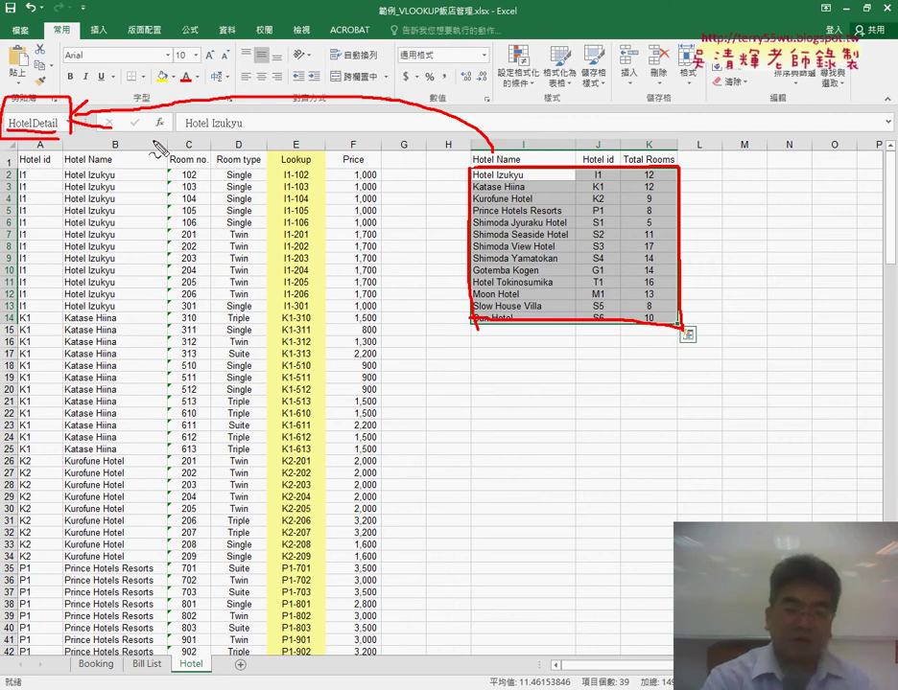
key("Escape")
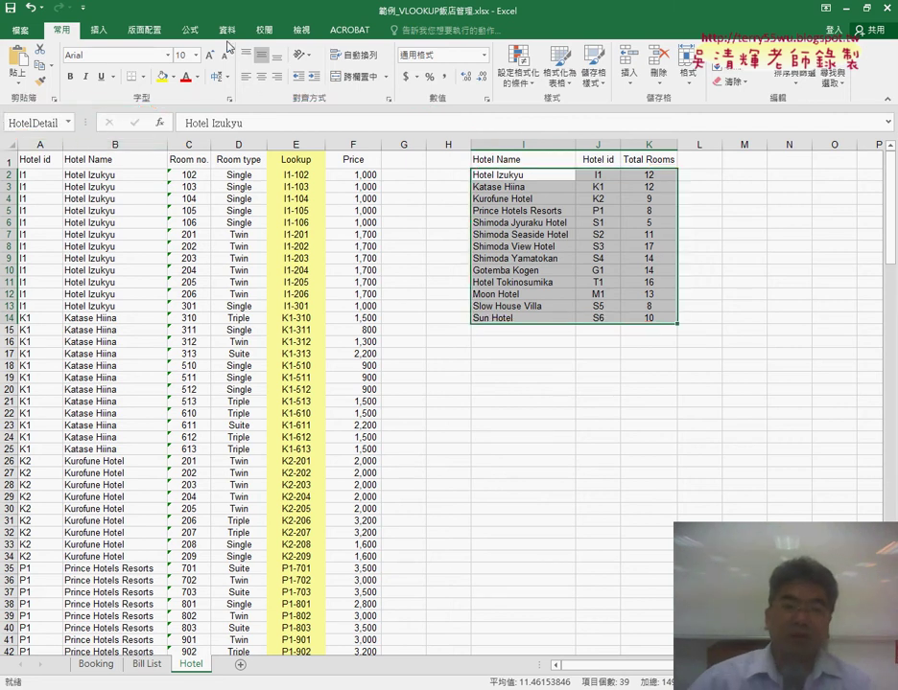
left_click(195, 39)
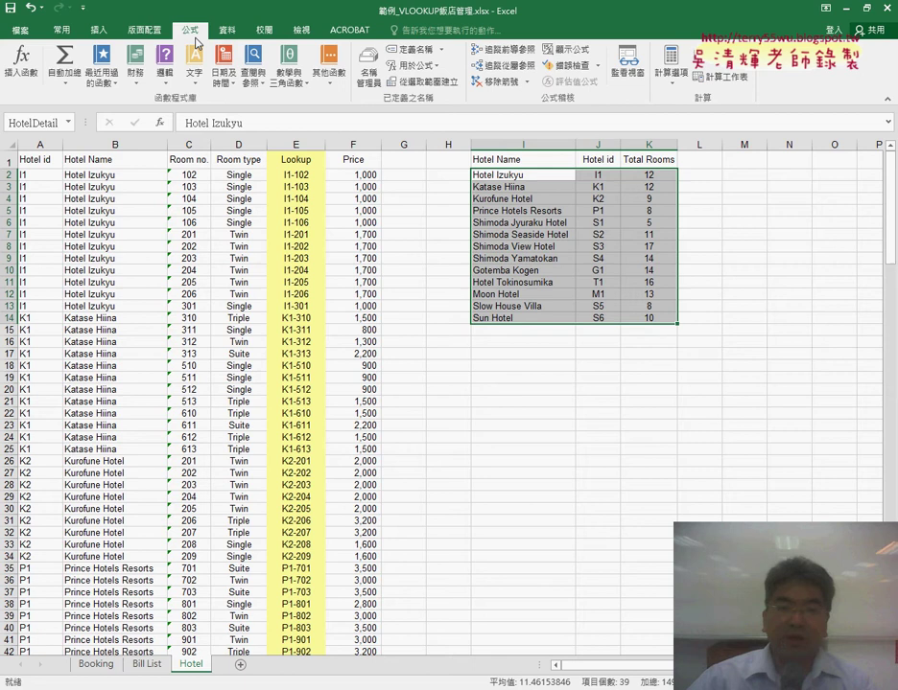
left_click(364, 89)
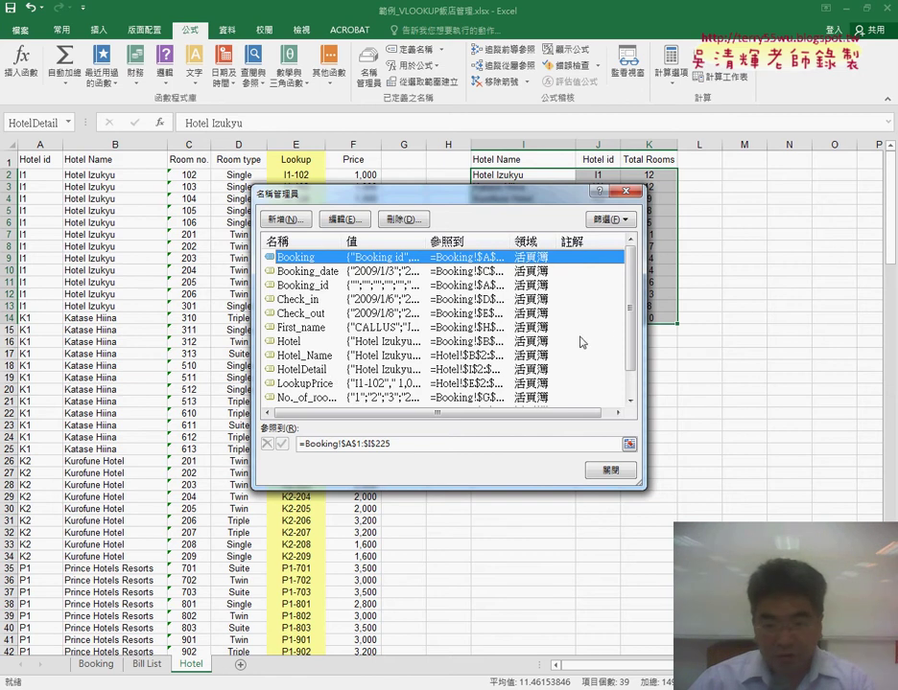
scroll(631, 351, "down", 1)
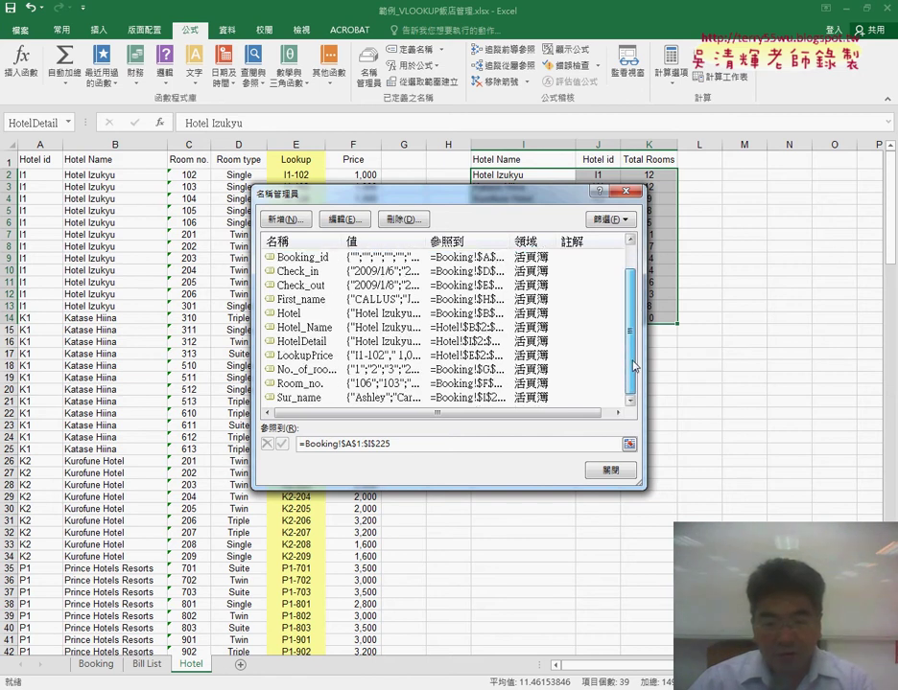
left_click(309, 345)
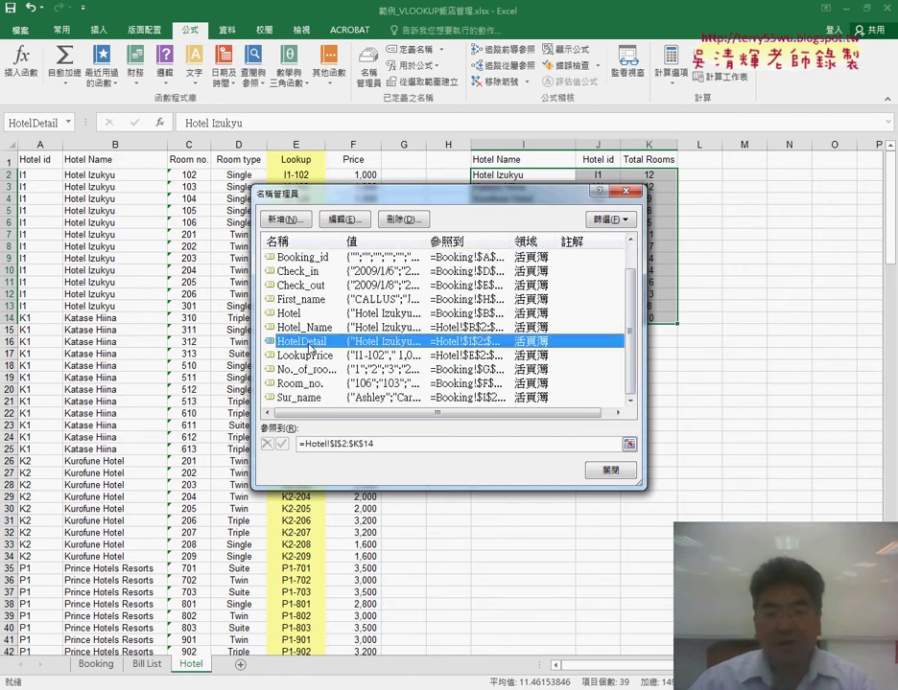
left_click_drag(383, 193, 264, 332)
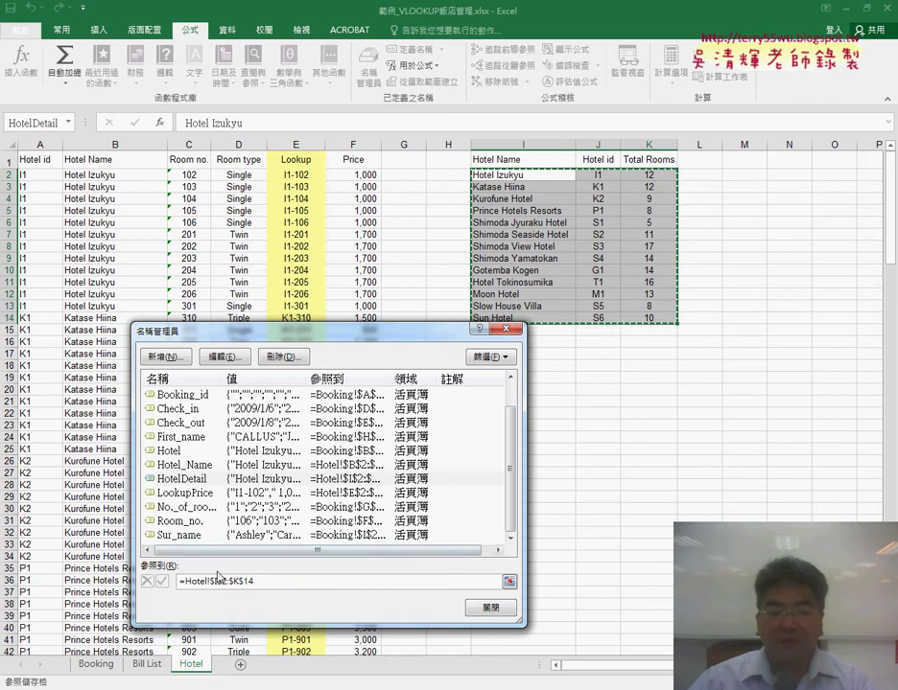
left_click(490, 608)
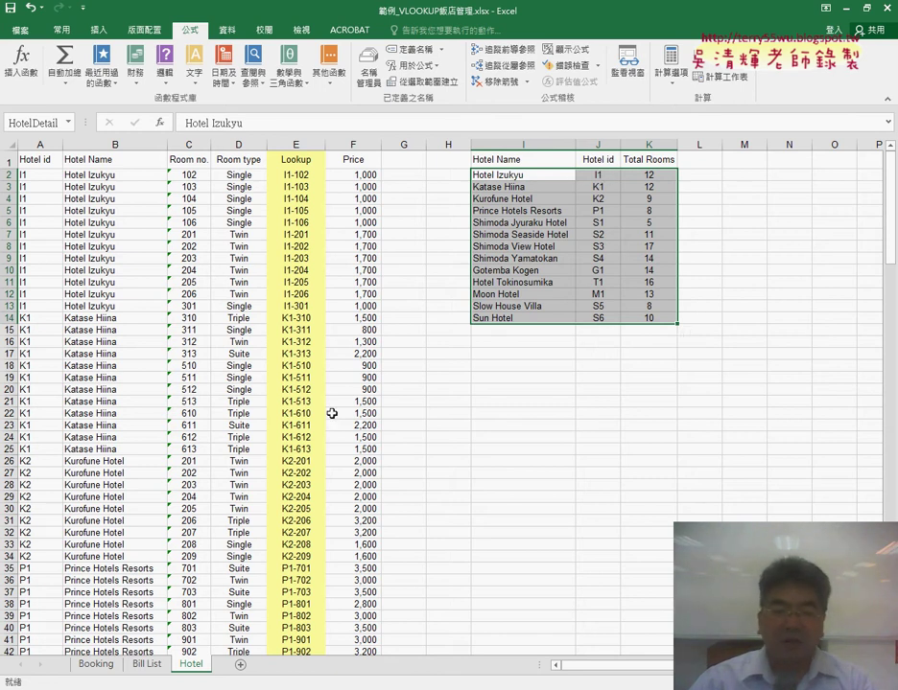
- Insert VLOOKUP into Booking sheet cell A2 from the Lookup & Reference functions
left_click(99, 662)
left_click(111, 173)
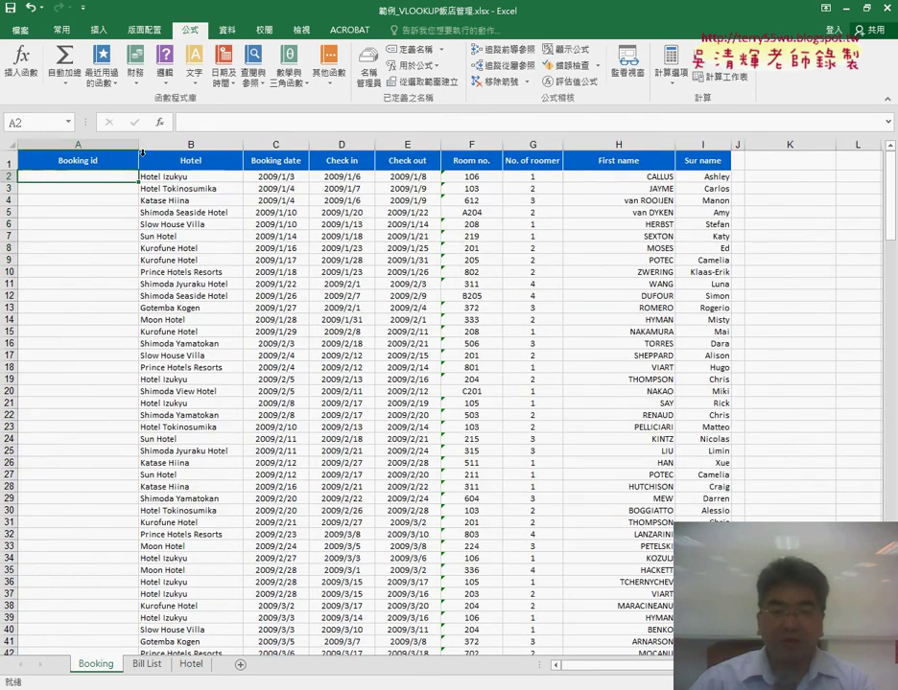
key("shift+F3")
left_click_drag(406, 333, 494, 74)
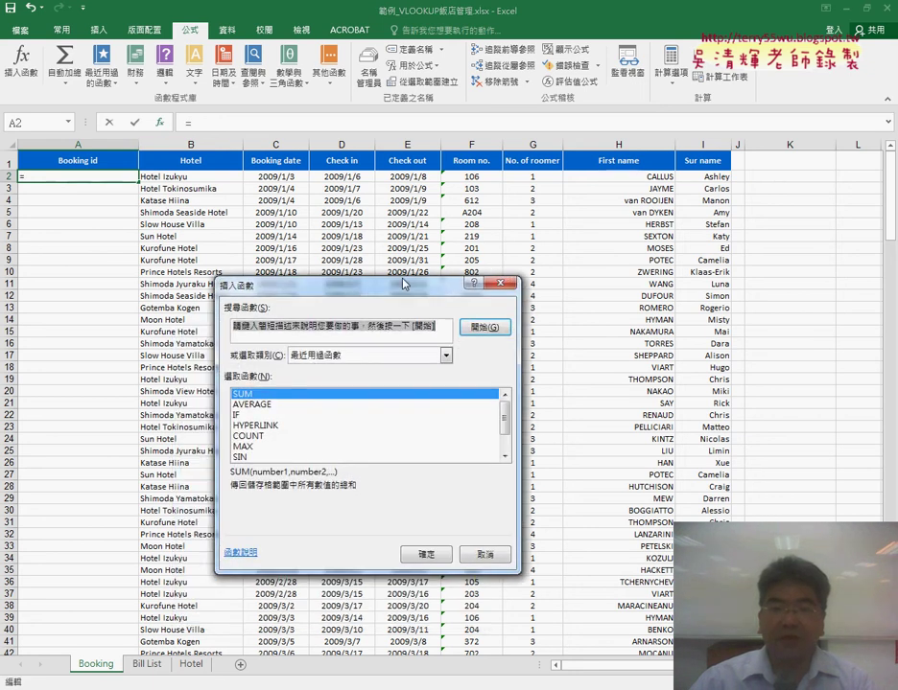
left_click(484, 134)
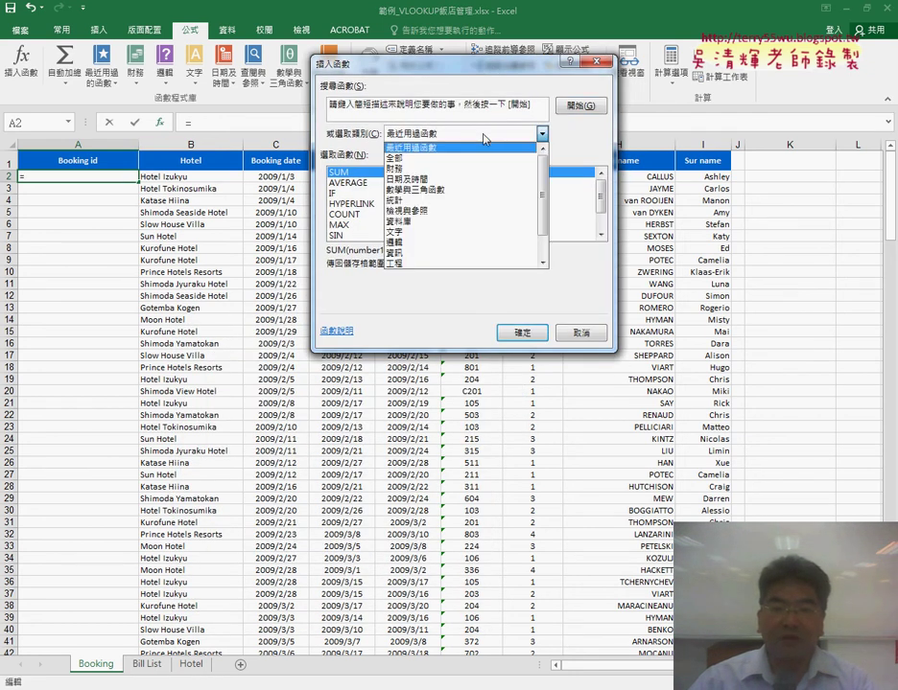
left_click(498, 204)
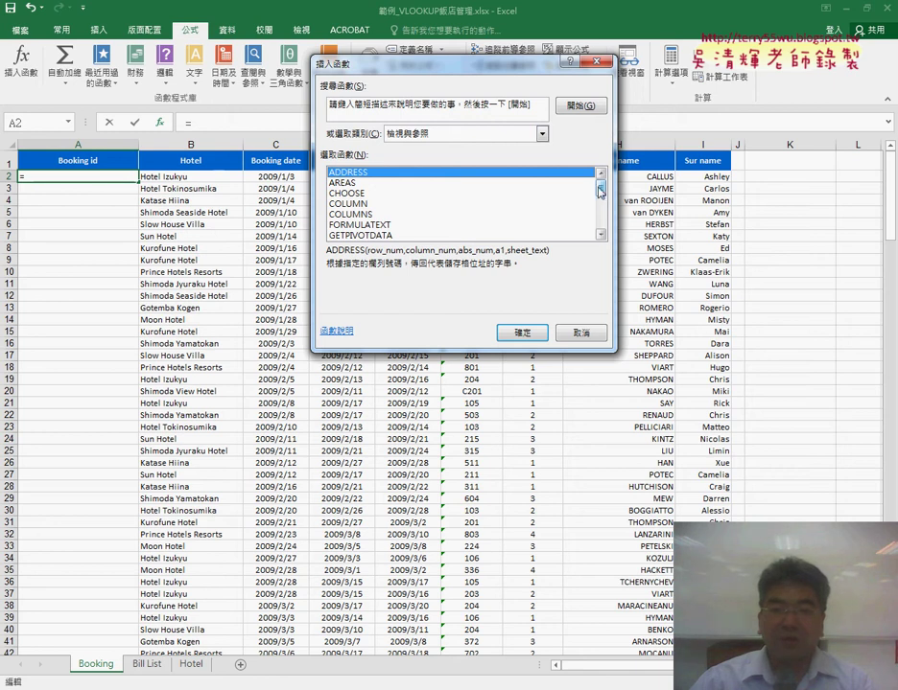
left_click(456, 135)
left_click(457, 137)
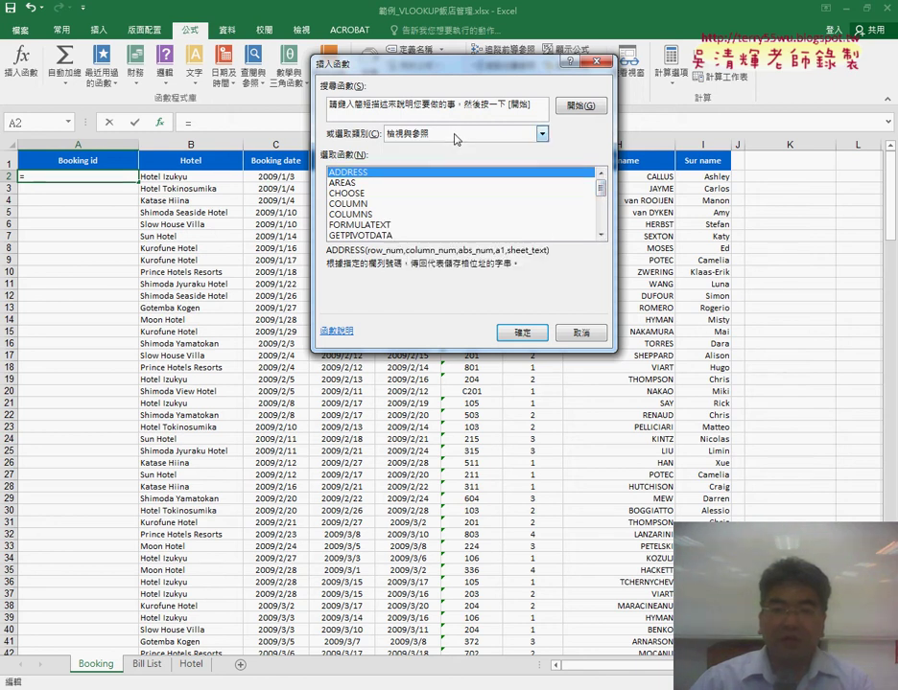
left_click_drag(599, 182, 601, 236)
double_click(349, 235)
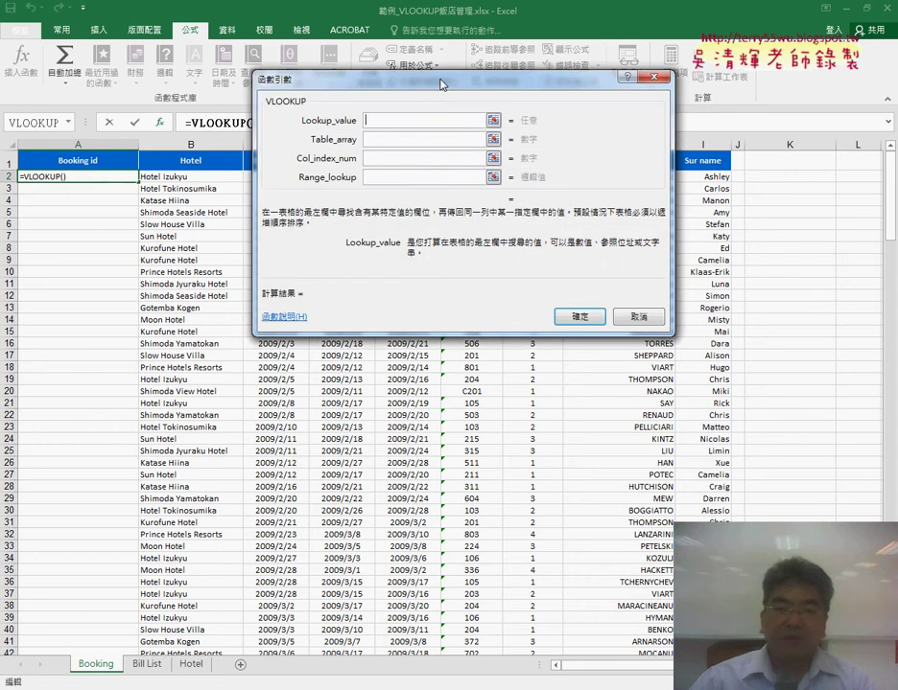
- Set Lookup_value to B2 and paste the HotelDetail name as Table_array
left_click_drag(326, 78, 433, 87)
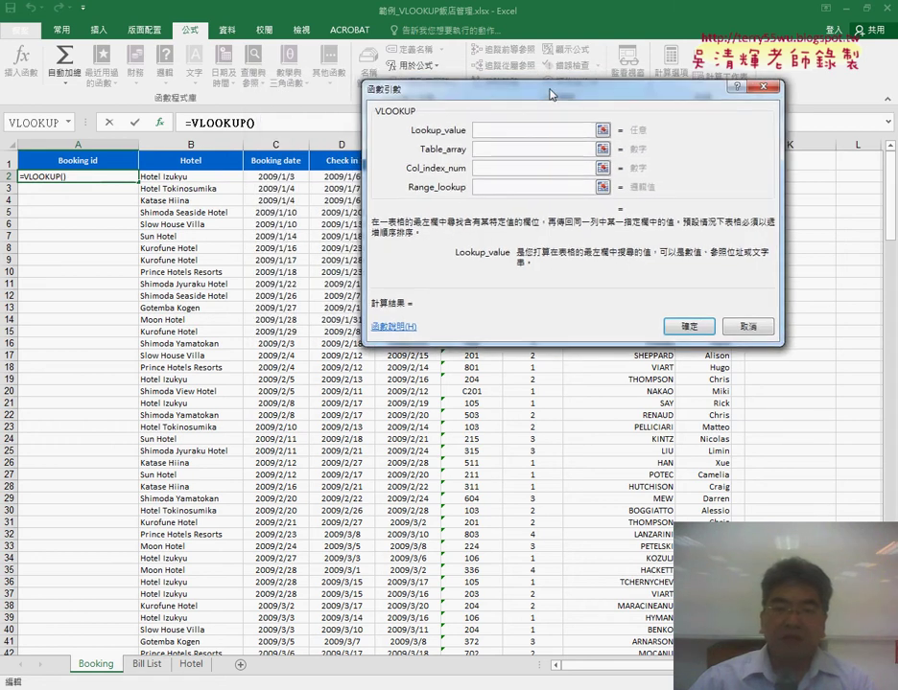
left_click(193, 176)
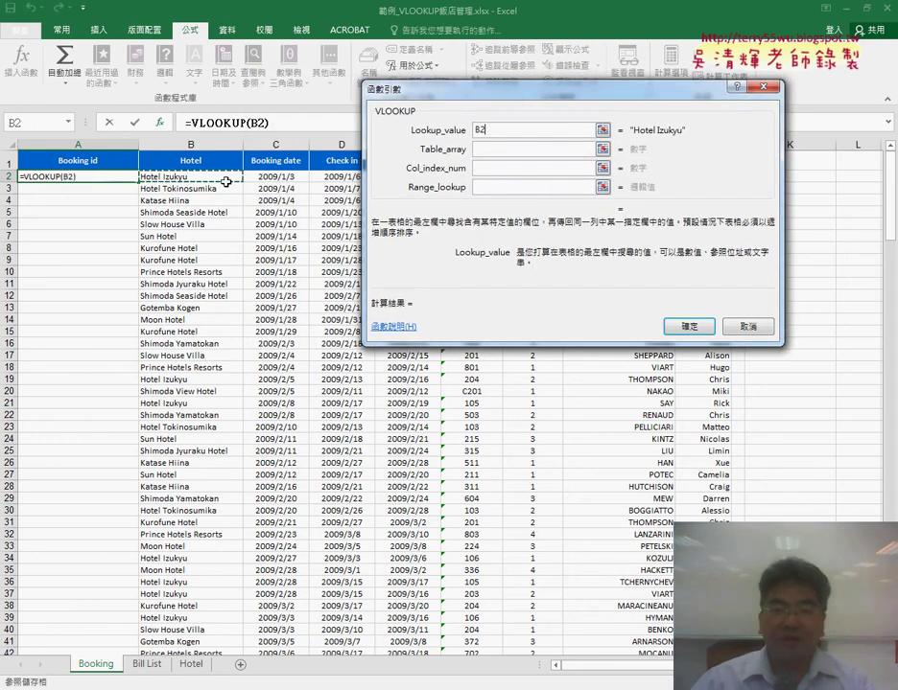
left_click(484, 149)
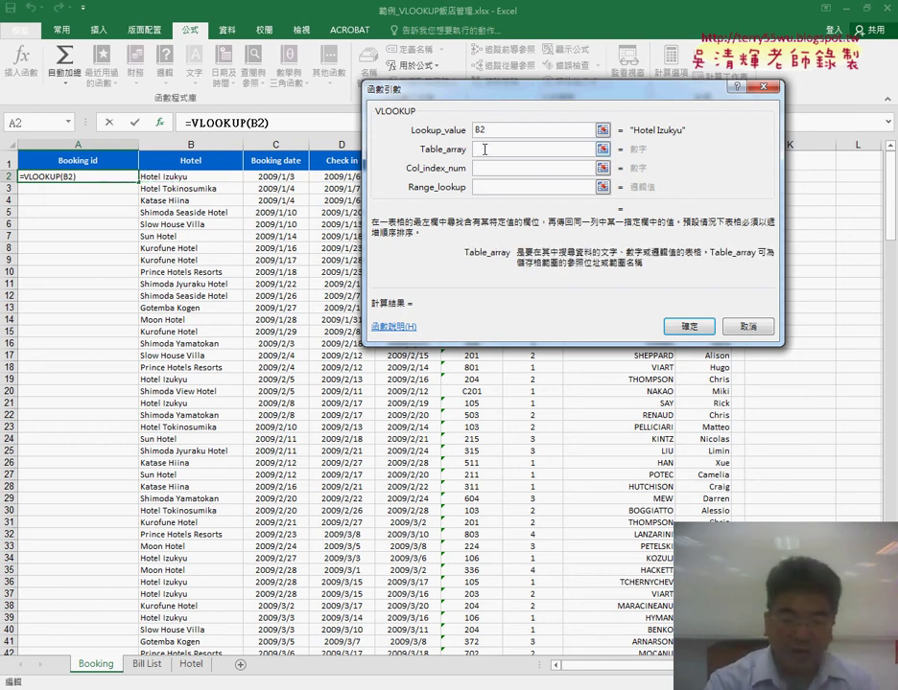
key("F3")
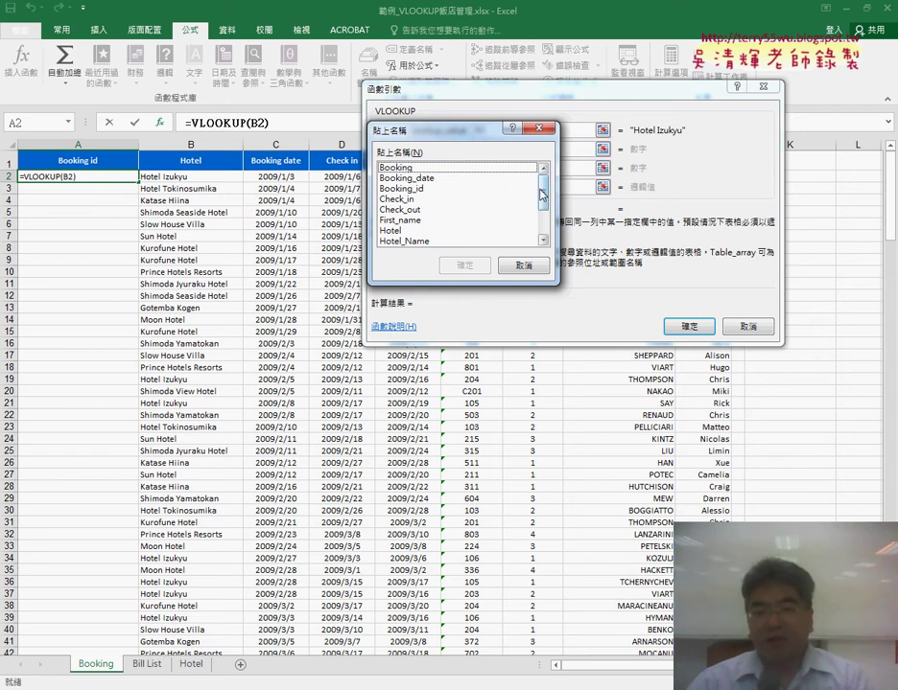
left_click_drag(543, 192, 554, 227)
left_click(436, 199)
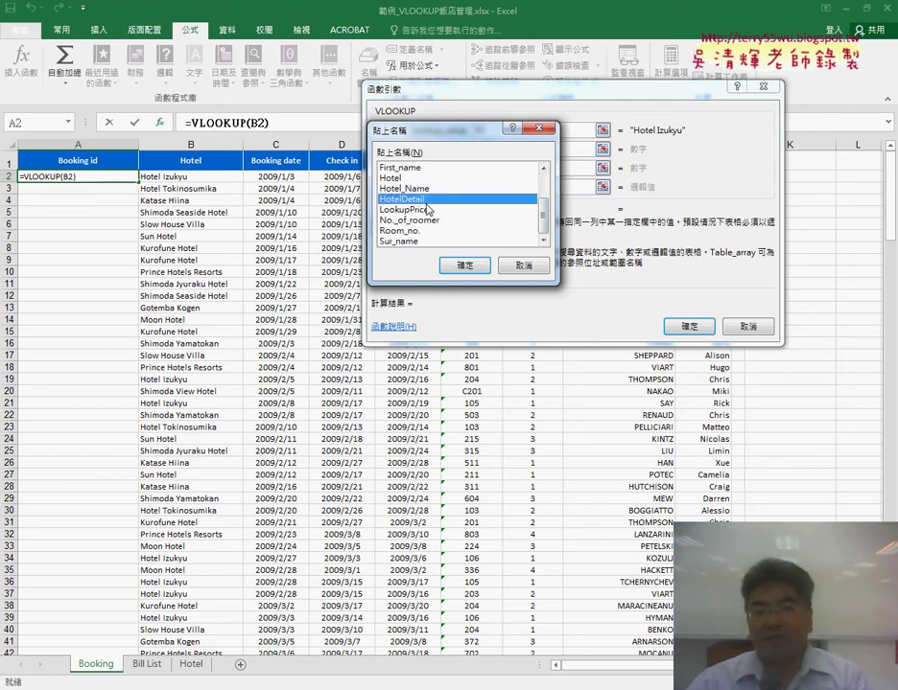
left_click_drag(439, 132, 527, 182)
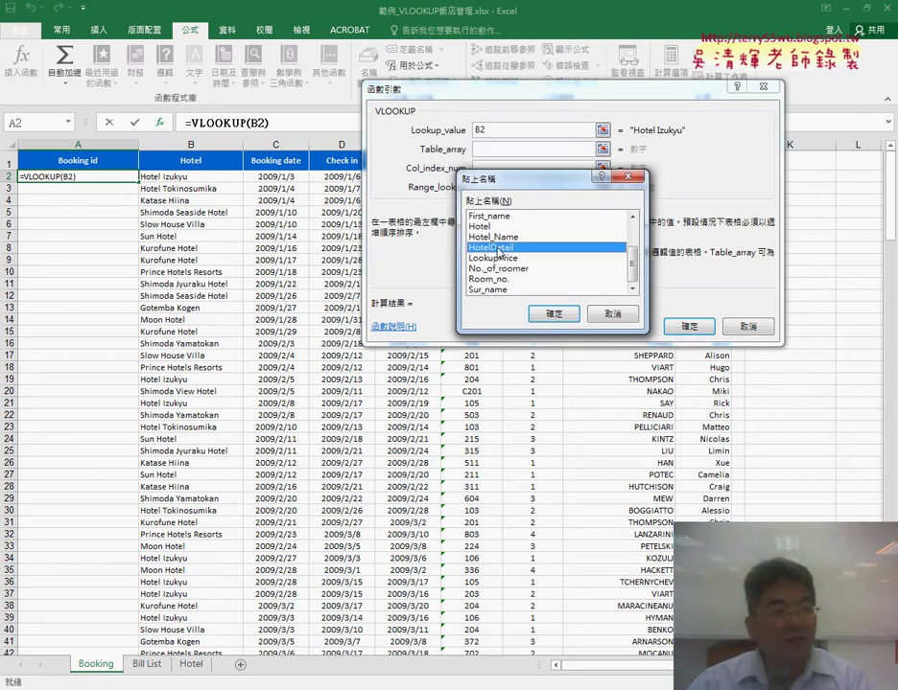
left_click_drag(509, 185, 571, 185)
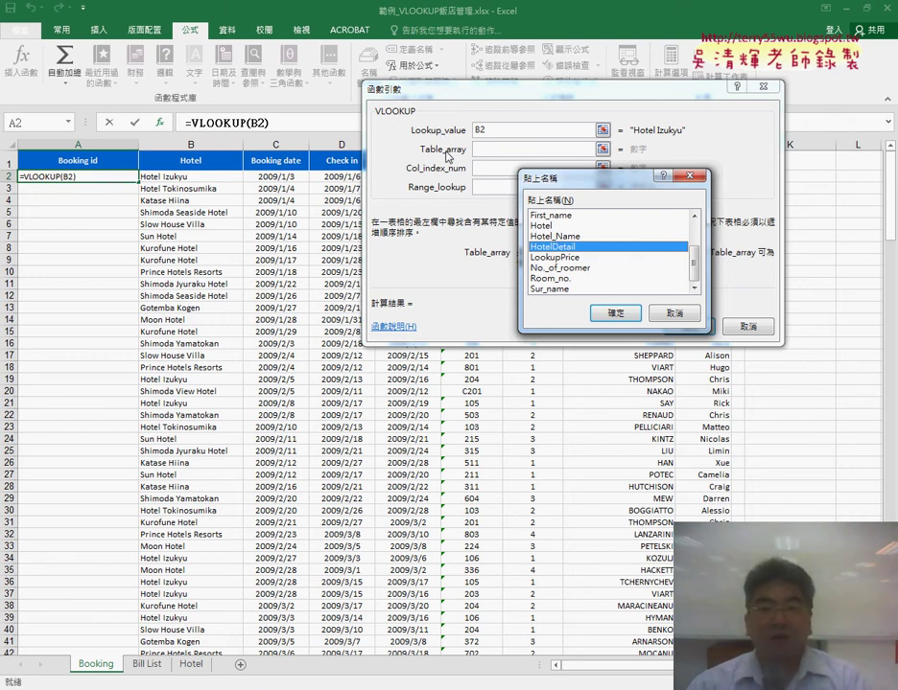
left_click(628, 315)
- Enter 2 for Col_index_num and 0 for Range_lookup, confirming =VLOOKUP(B2,HotelDetail,2,0)
left_click(508, 166)
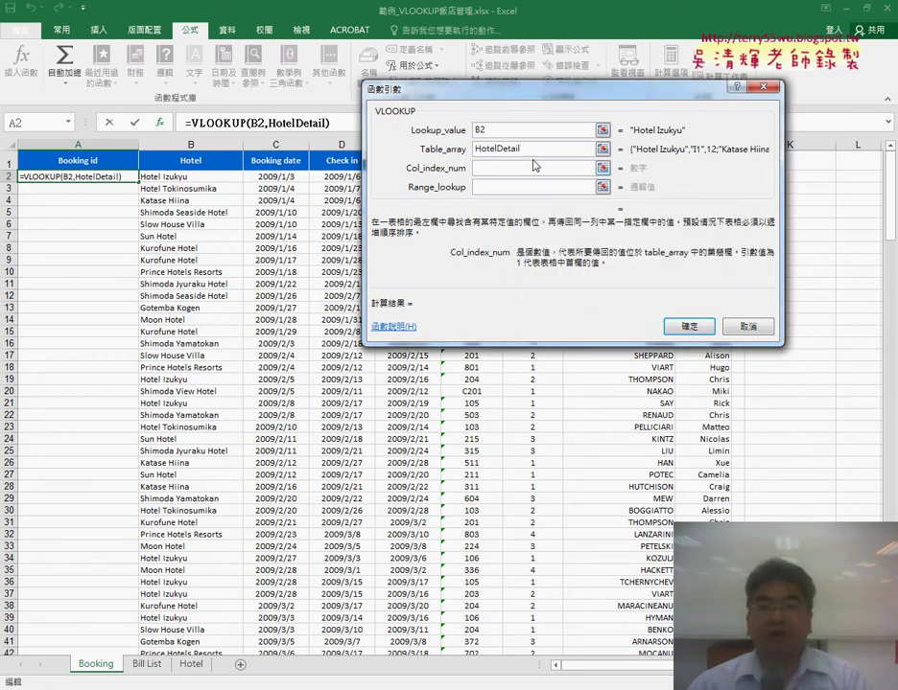
left_click(547, 149)
left_click_drag(517, 111, 460, 312)
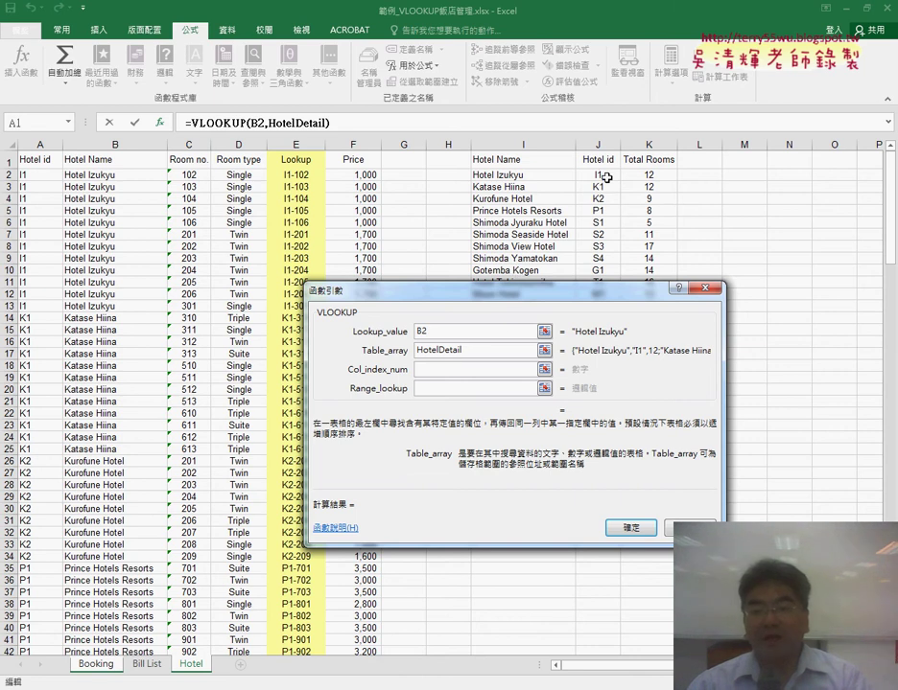
left_click(479, 373)
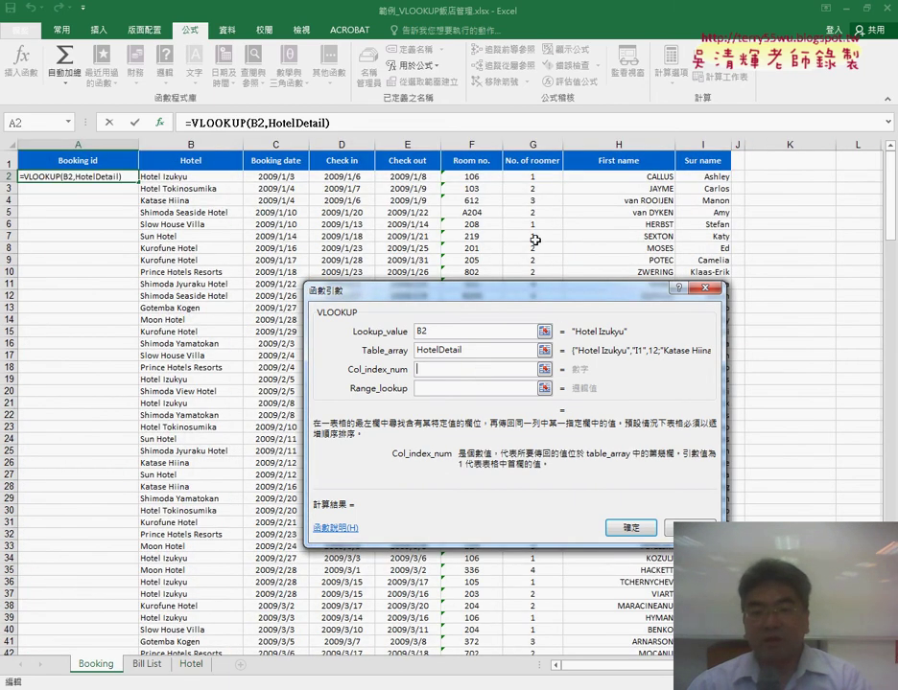
left_click(478, 349)
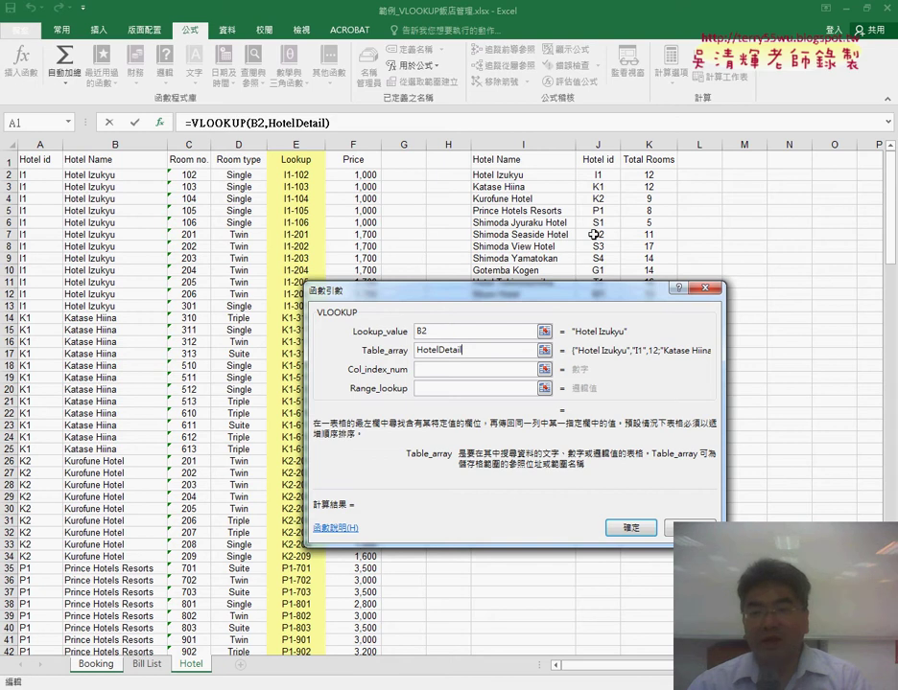
left_click(444, 373)
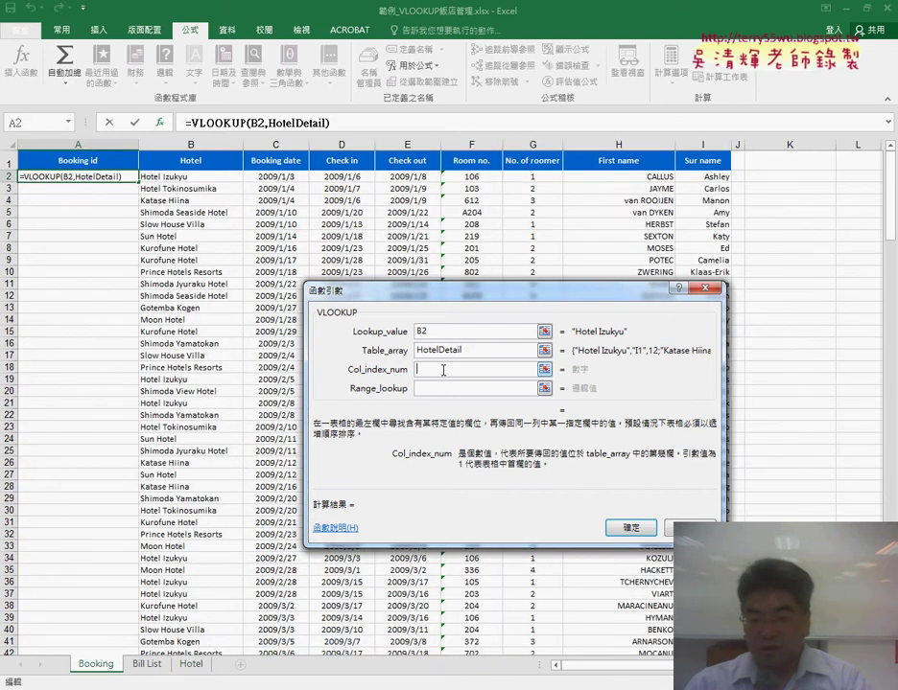
type("2")
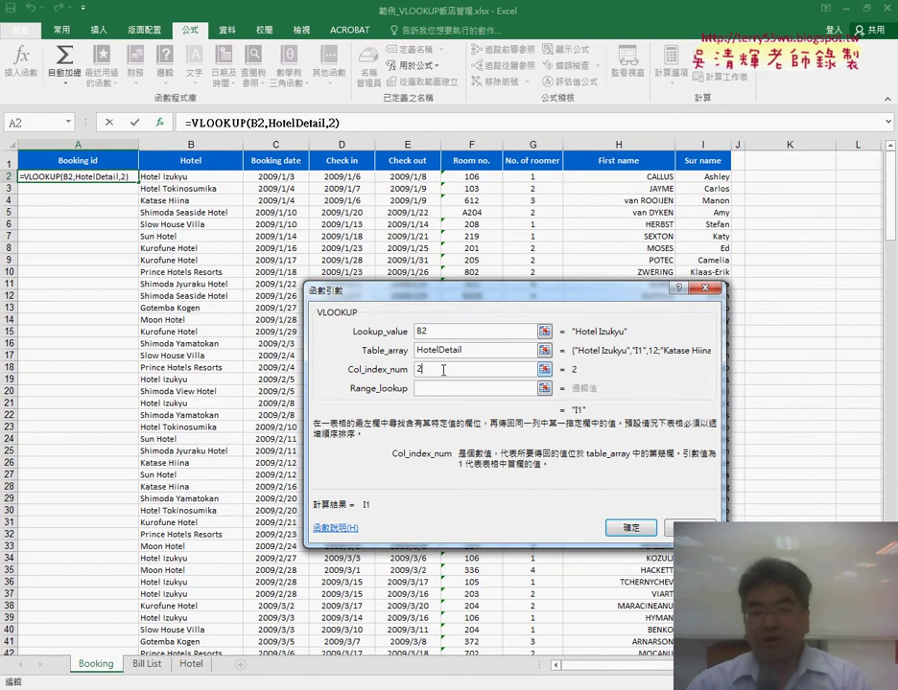
left_click(436, 390)
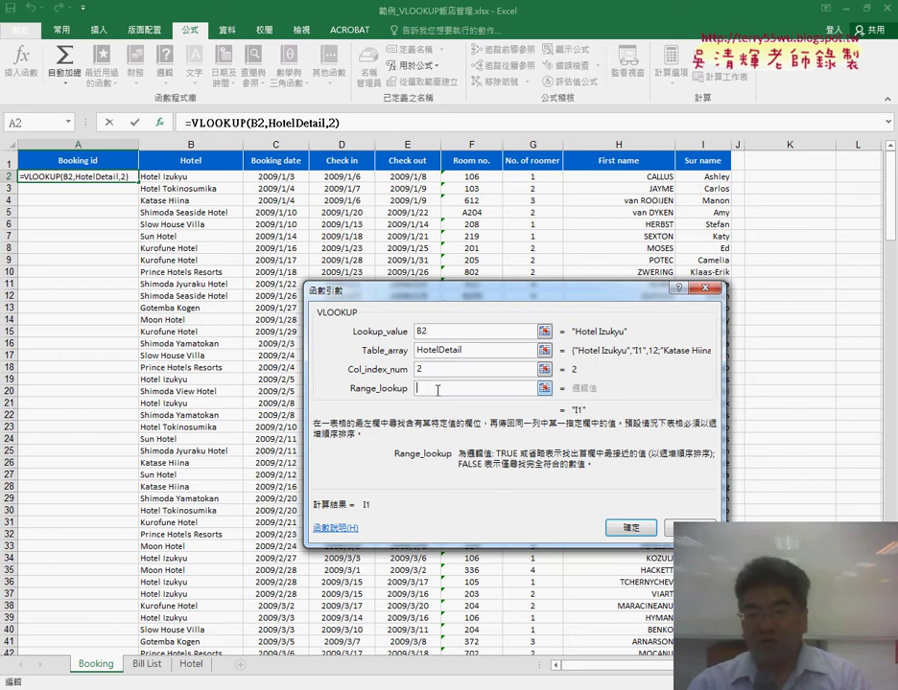
type("0")
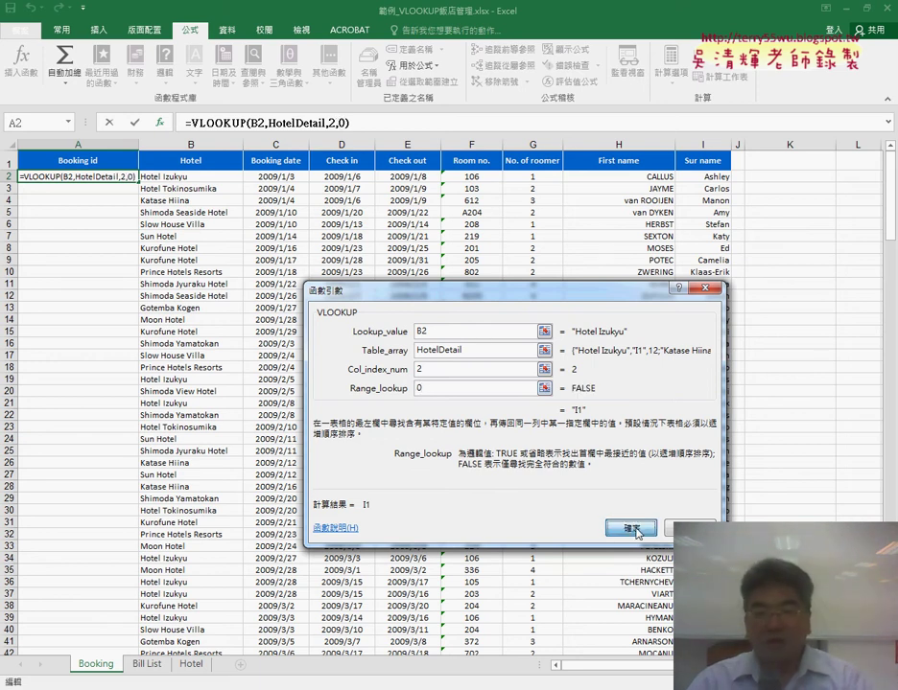
left_click(631, 528)
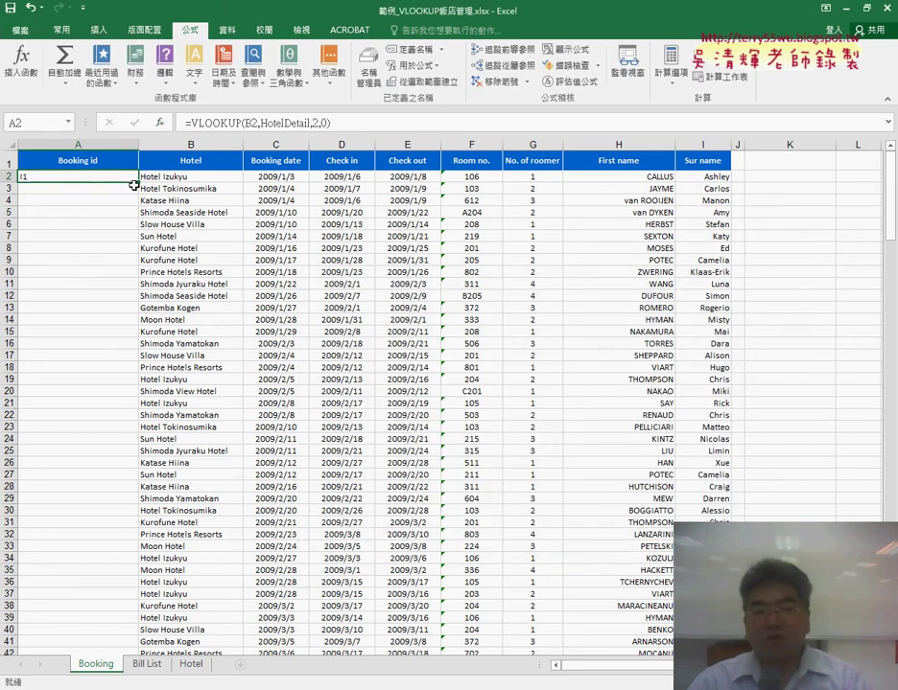
- Append &"-" to A2's VLOOKUP formula so the cell displays I1-
left_click(364, 123)
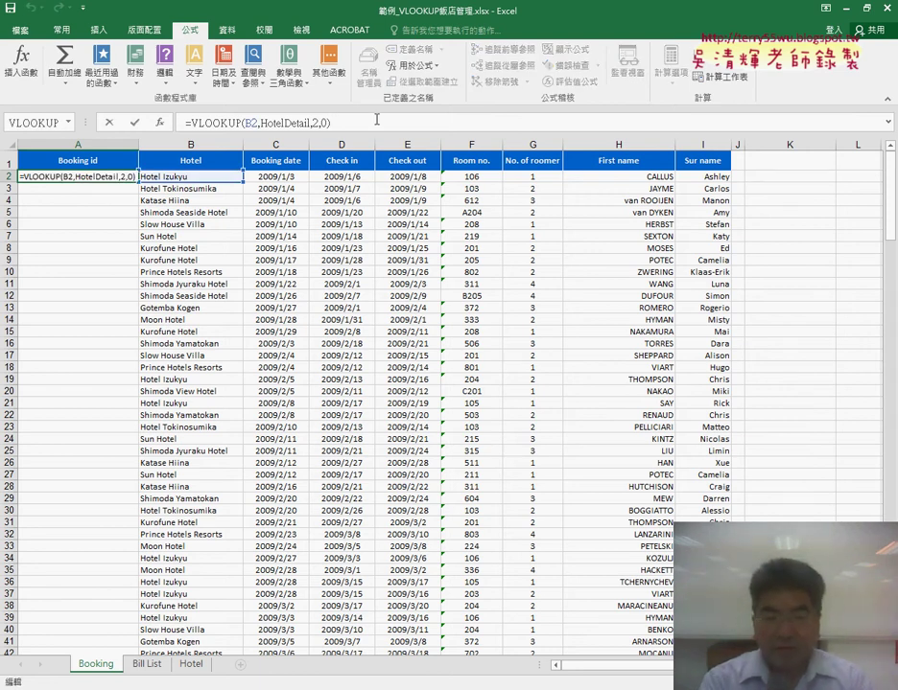
type("&\"-\"")
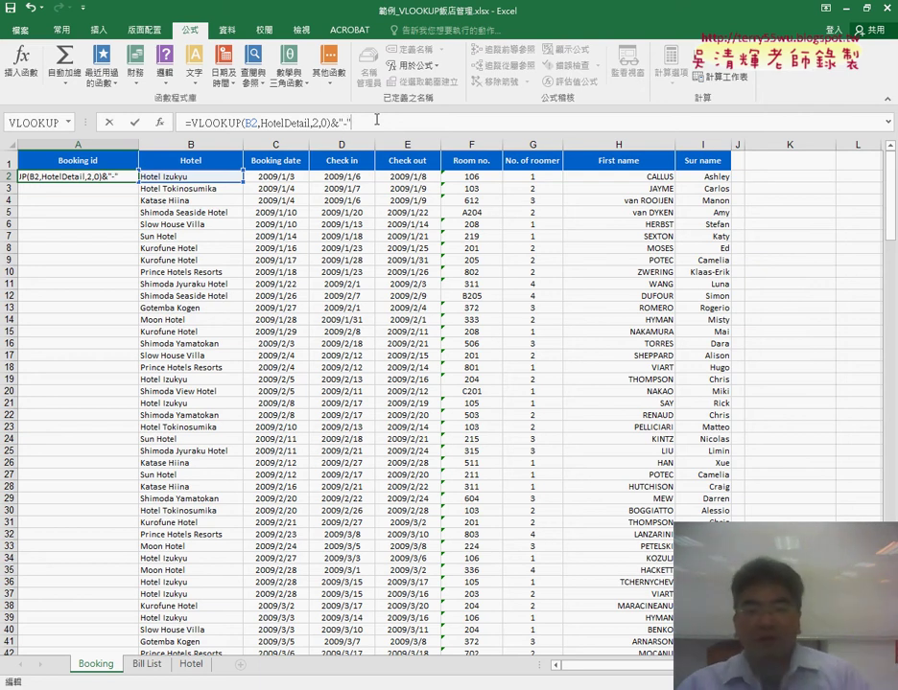
left_click(136, 122)
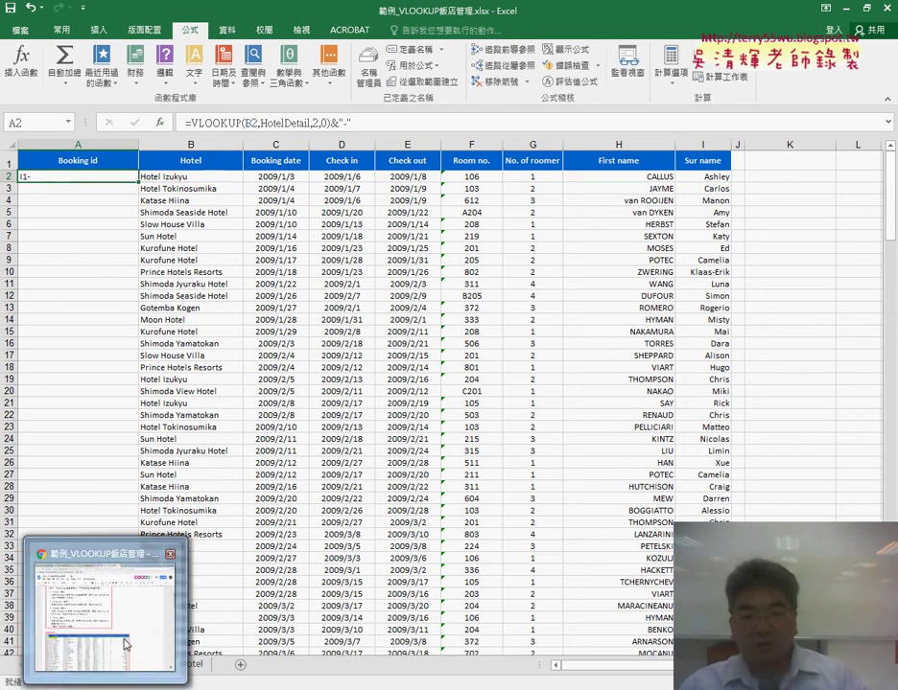
left_click(76, 683)
- Scroll up the brief to the task list showing the example Booking id format
scroll(229, 373, "up", 3)
scroll(234, 316, "up", 2)
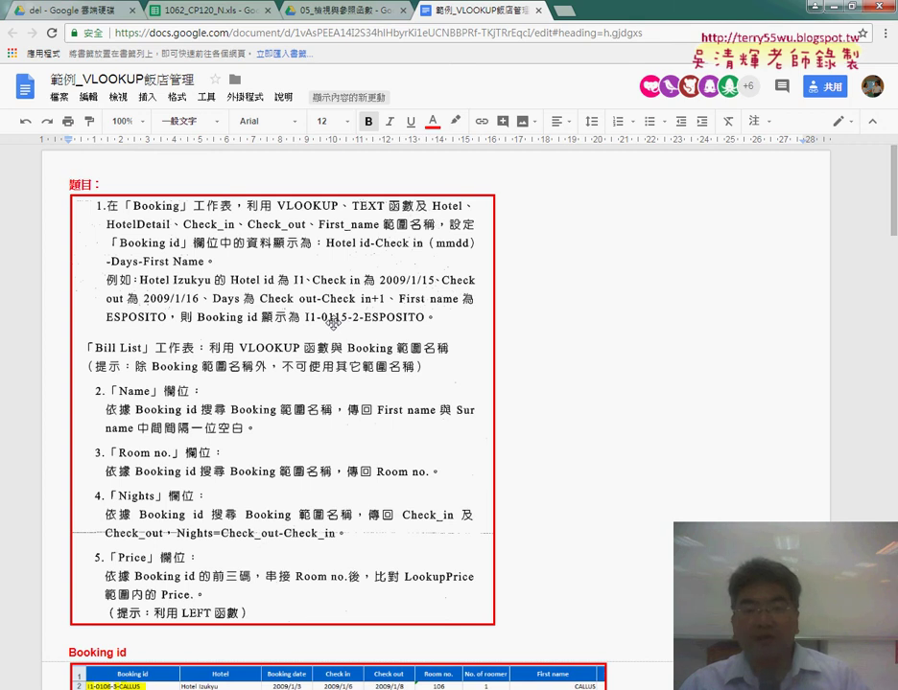
- Append &D2 to A2's Booking id formula and commit it, which shows 39819
key("alt+Tab")
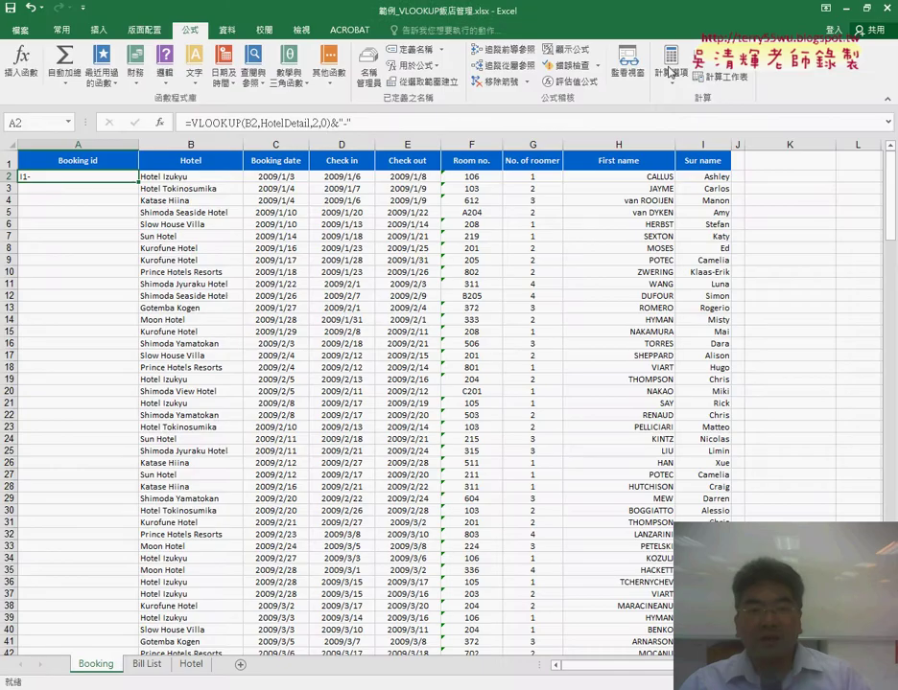
left_click(408, 123)
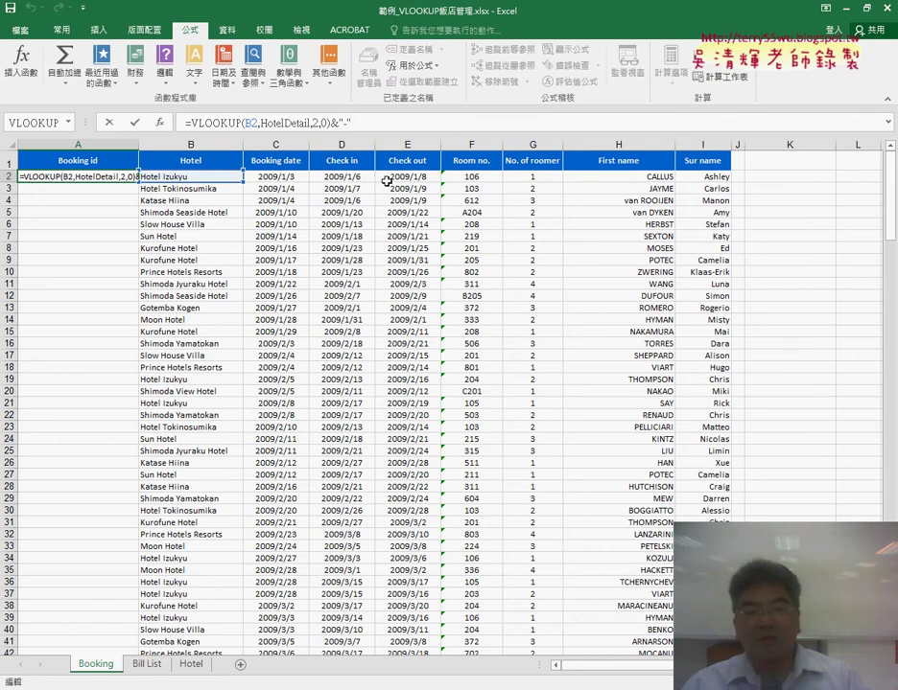
type("&")
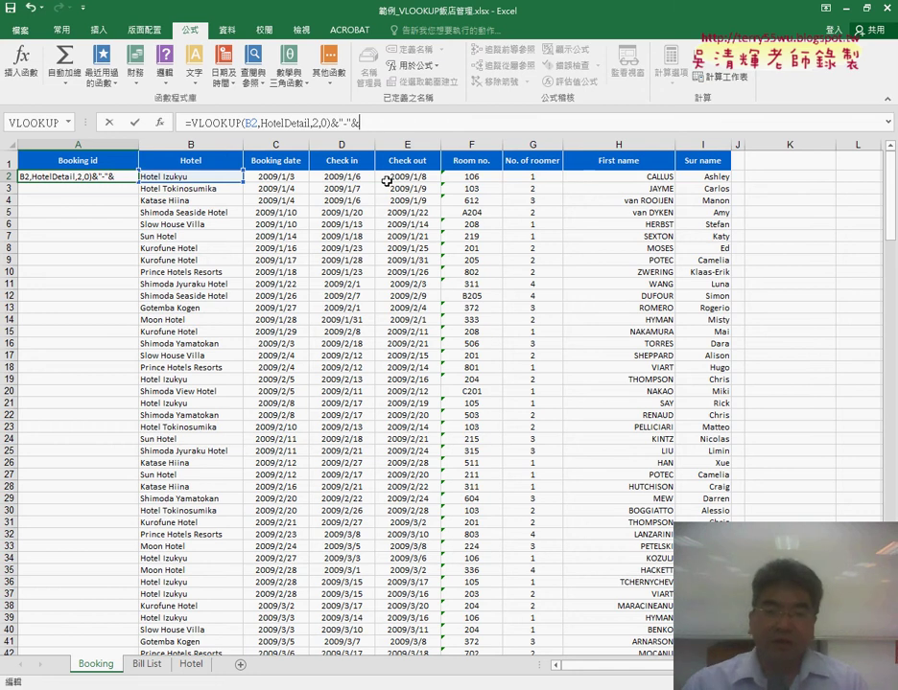
left_click(366, 179)
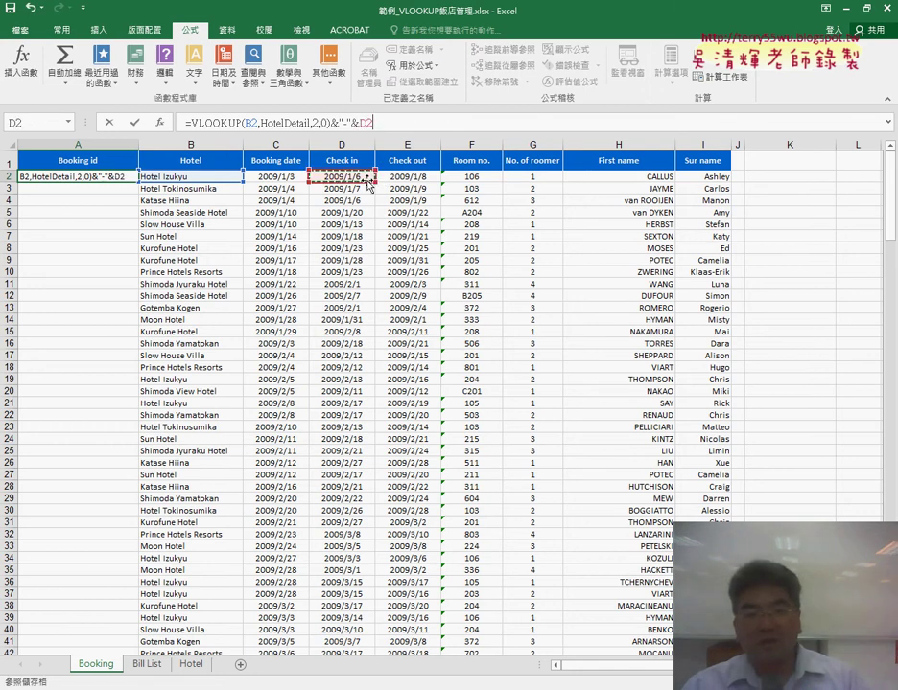
left_click(139, 124)
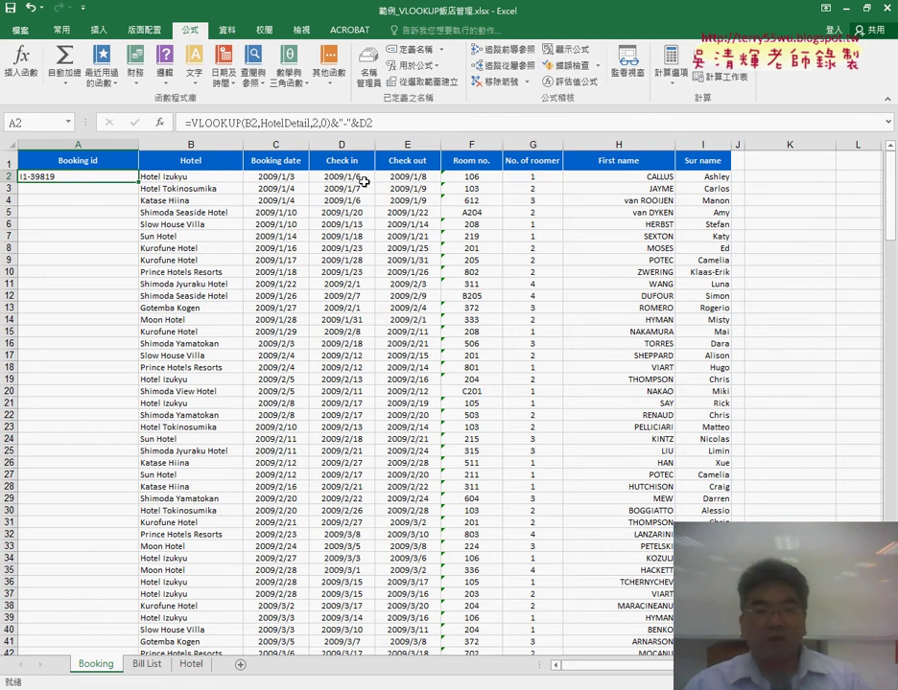
- Remove the &D2 so A2 shows I1- again, then bring up the recent functions list
left_click(361, 123)
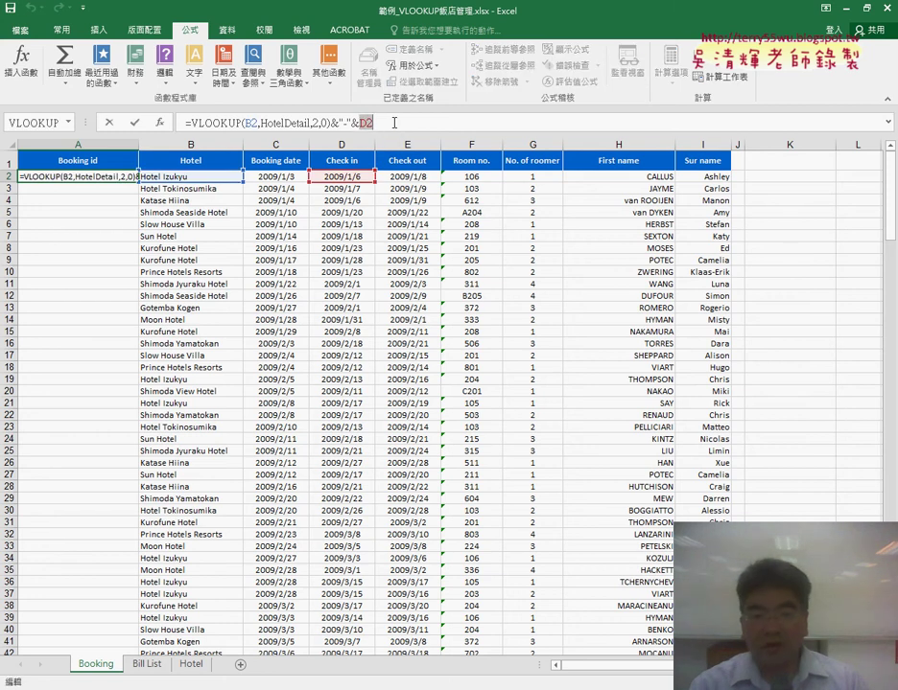
key("BackSpace")
key("BackSpace")
key("BackSpace")
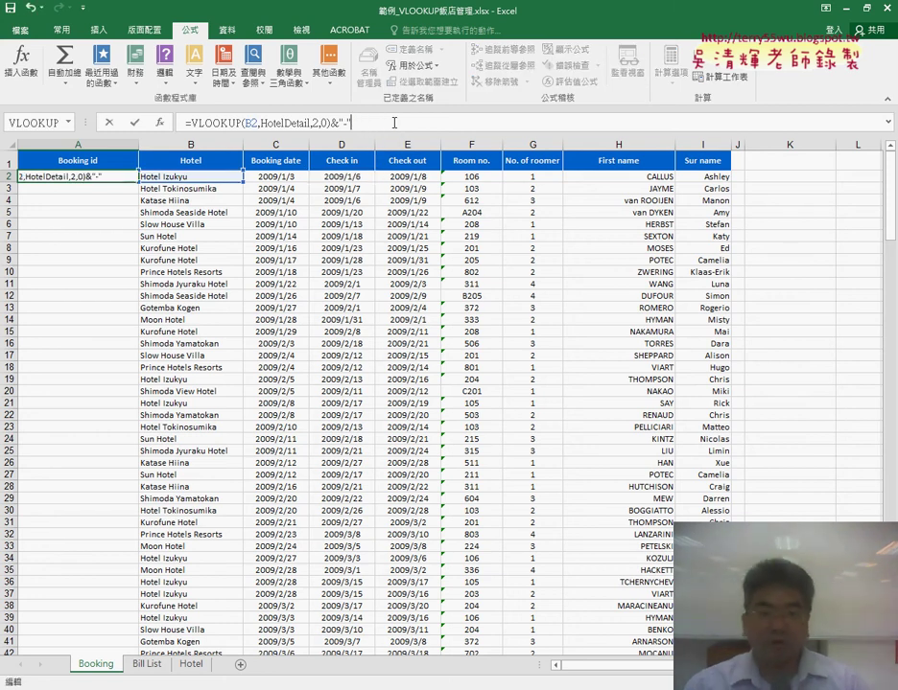
left_click(135, 123)
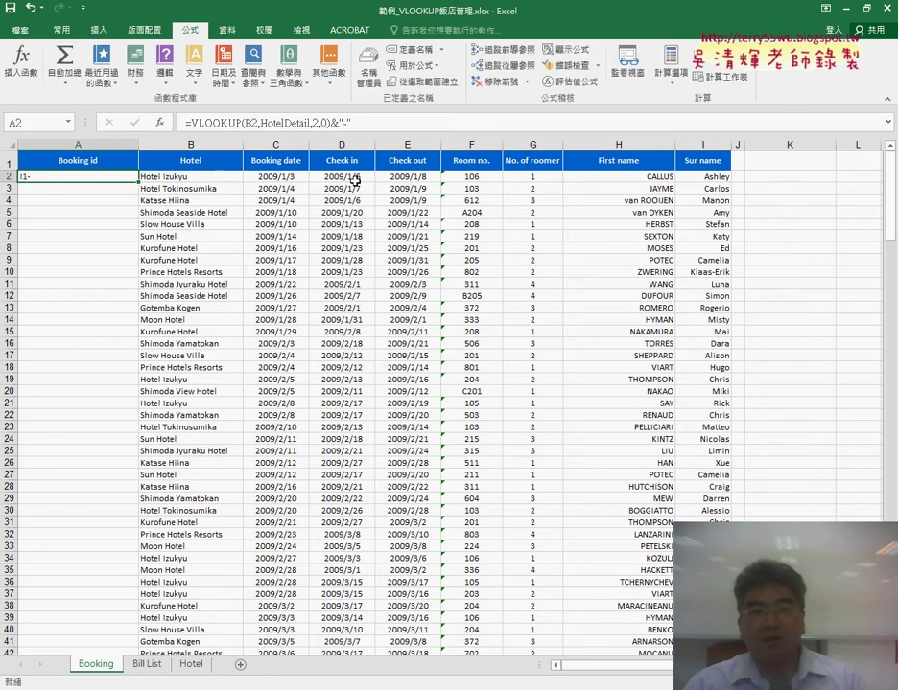
left_click(403, 122)
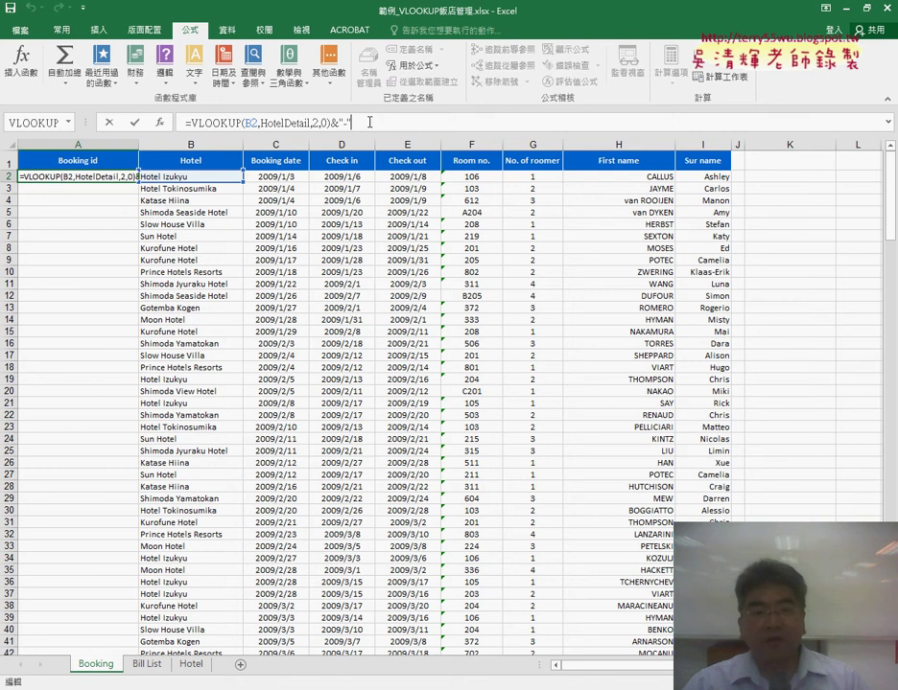
left_click(68, 124)
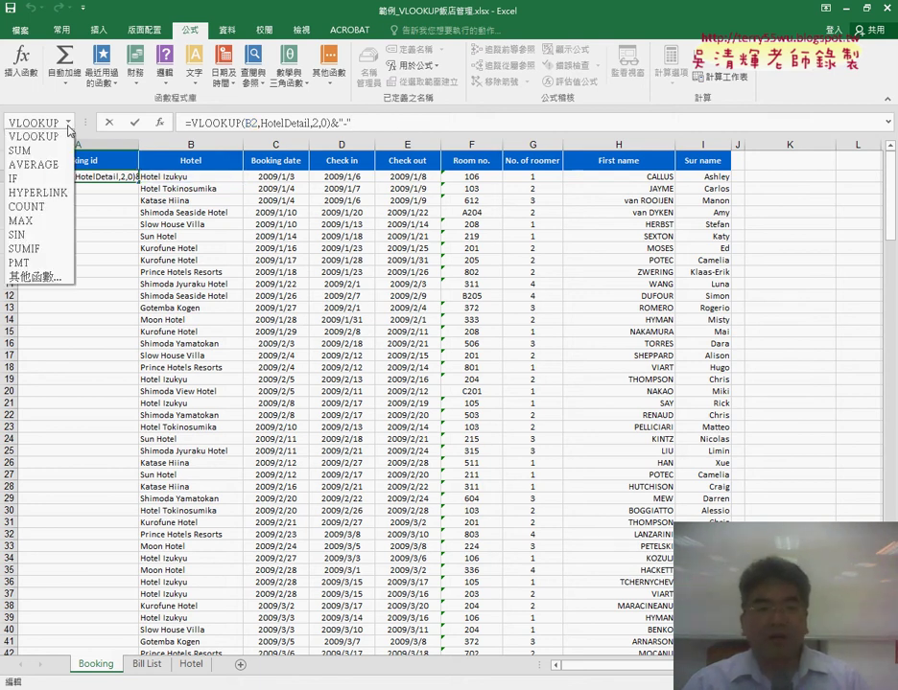
- Insert the TEXT function from the Text category into A2's formula
left_click(55, 278)
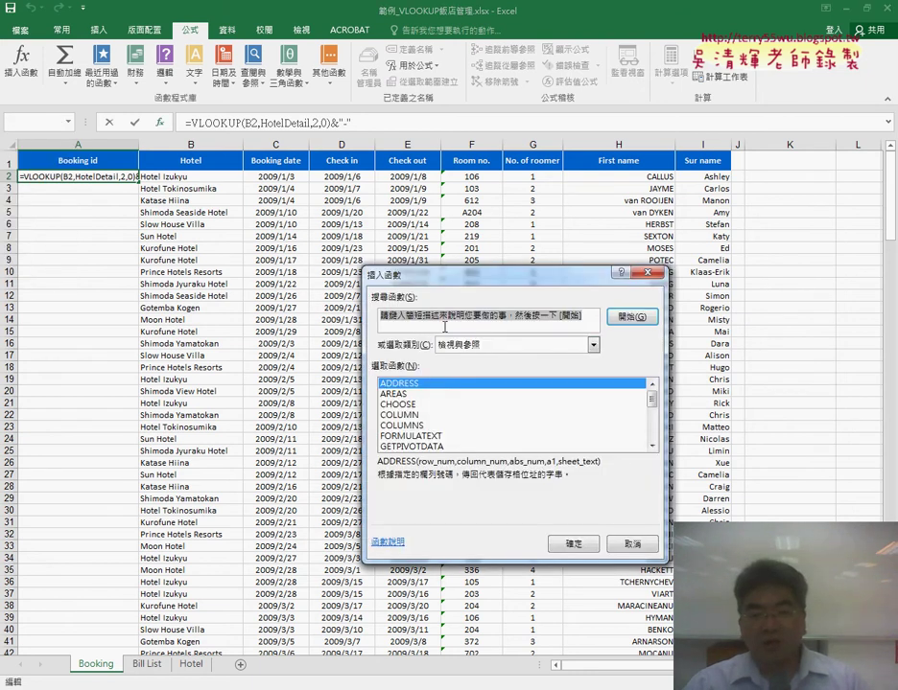
left_click(524, 348)
left_click(447, 443)
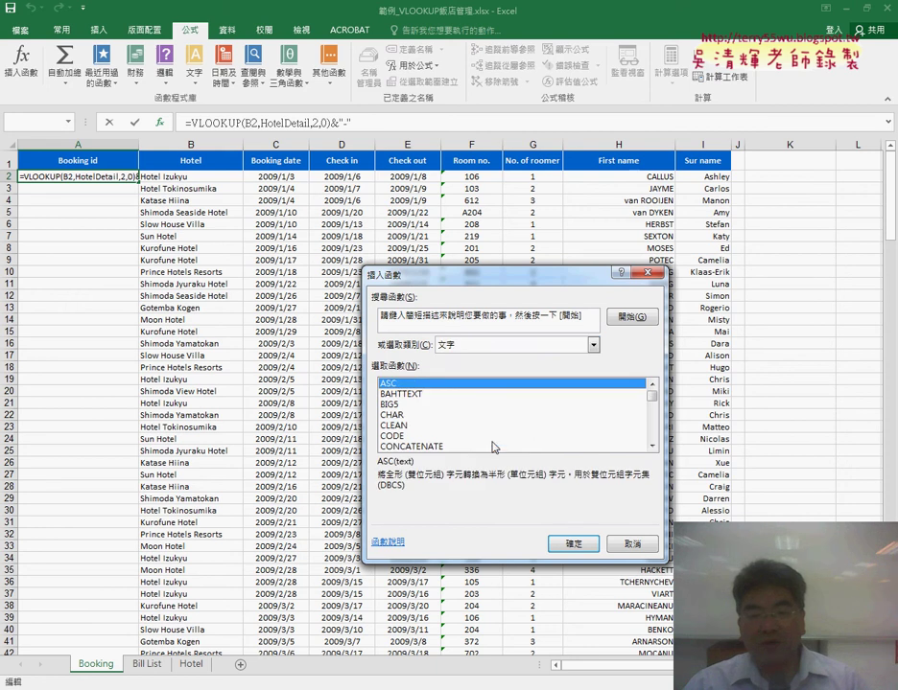
left_click_drag(654, 386, 658, 437)
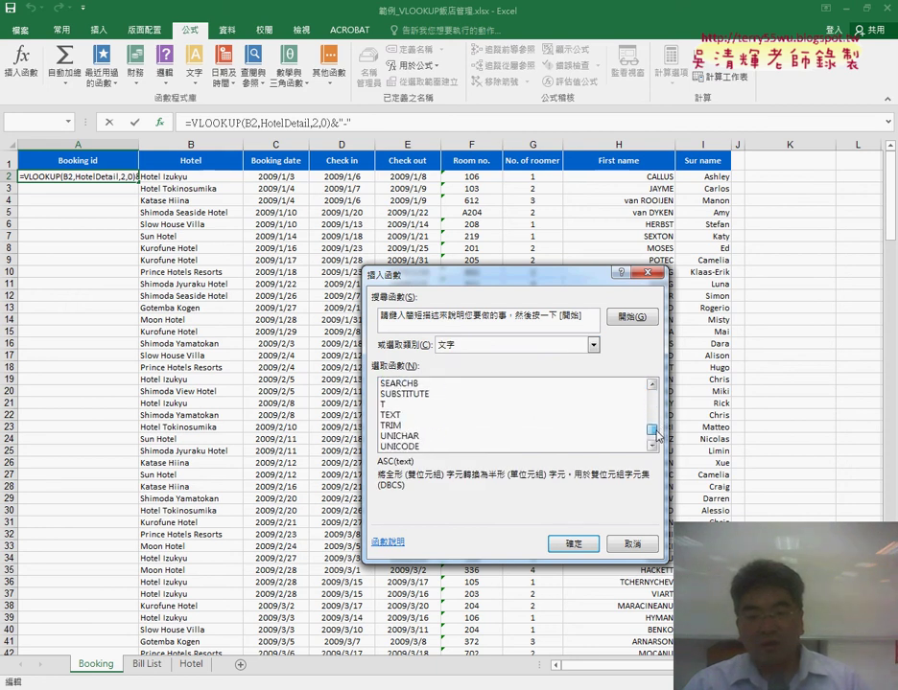
left_click(404, 418)
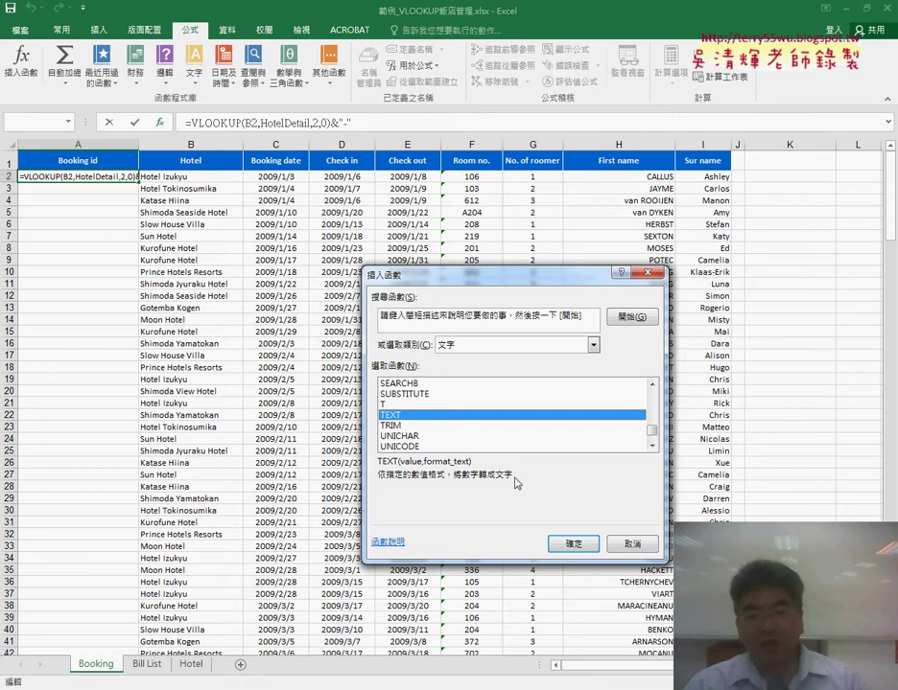
left_click(573, 544)
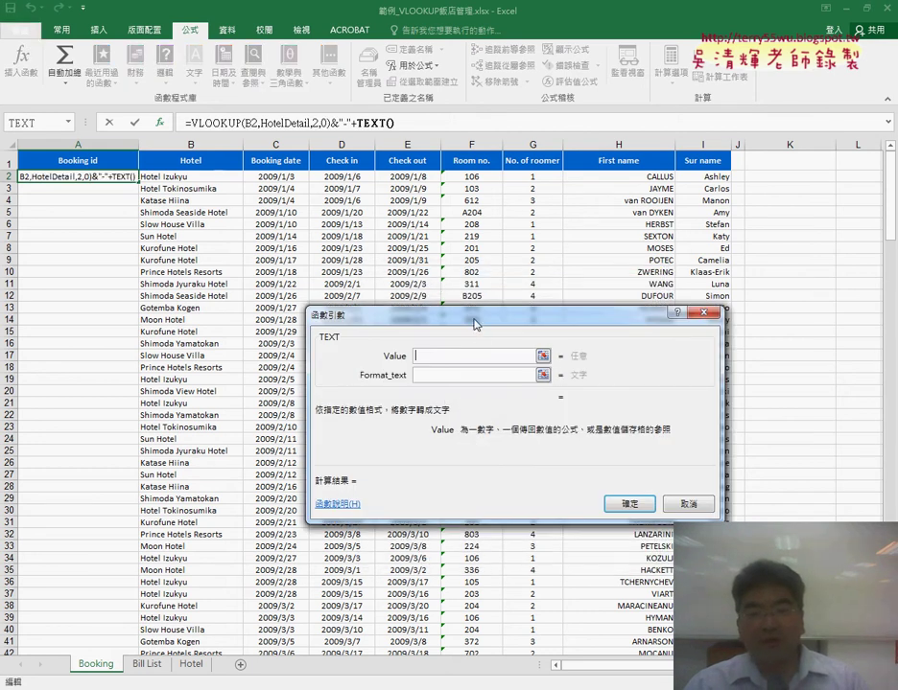
- Give TEXT the value D2 and format "mmdd", then commit A2's formula
left_click(354, 179)
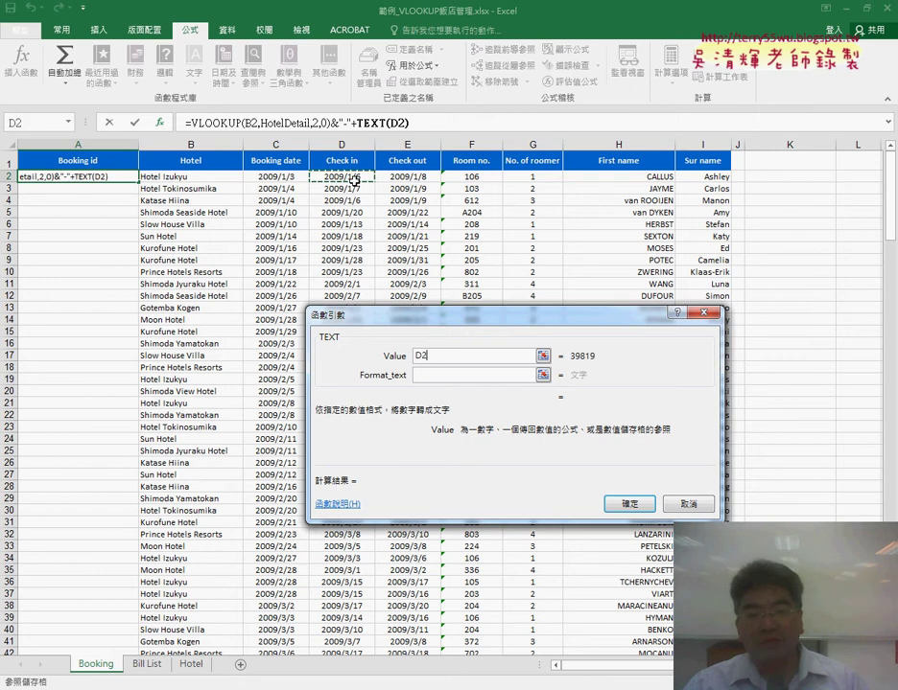
left_click(422, 377)
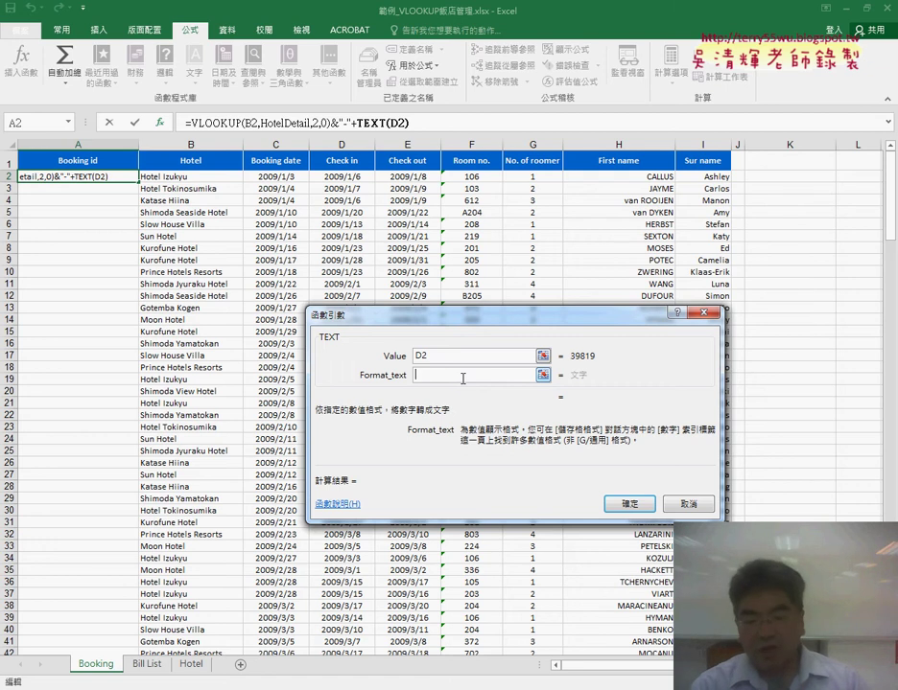
type("\"\"")
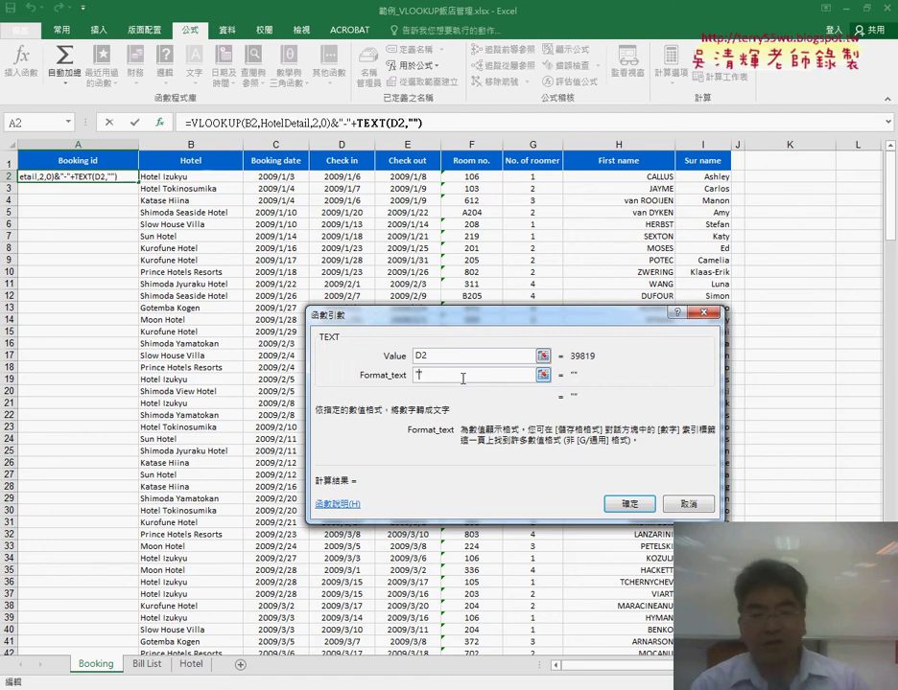
key("Left")
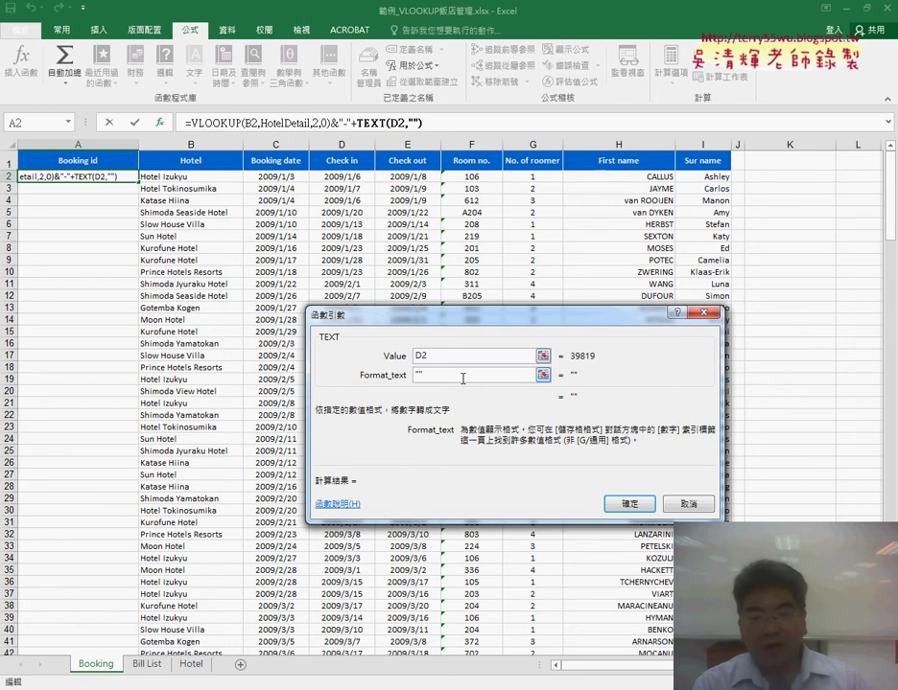
type("mm")
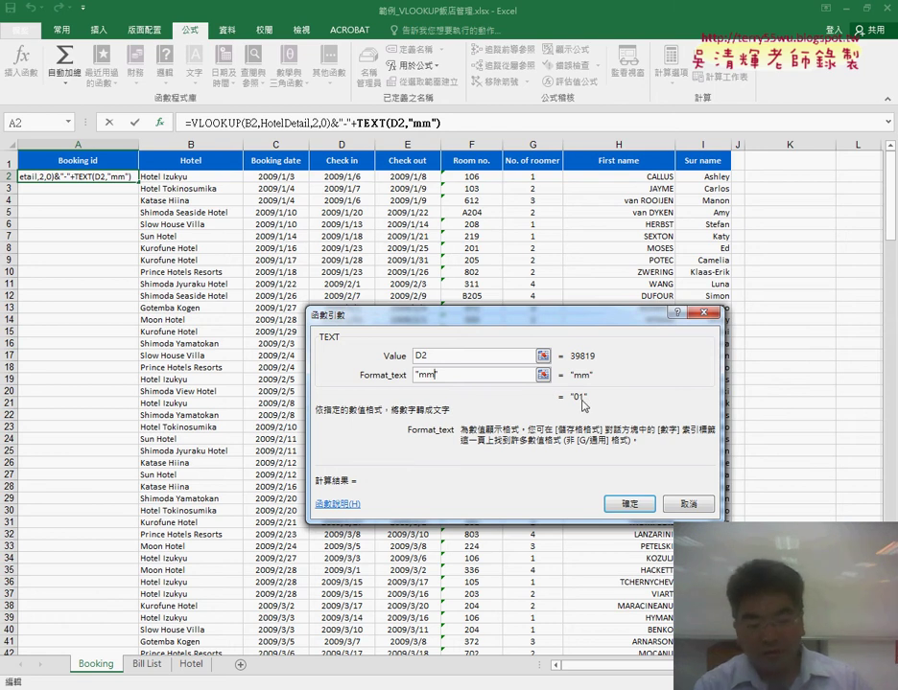
type("dd")
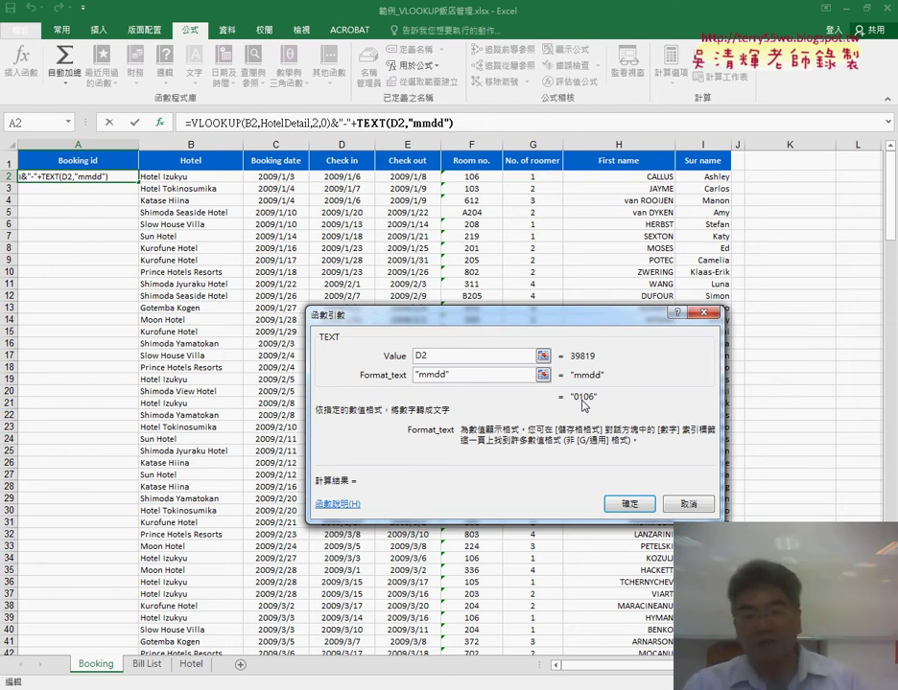
left_click(631, 500)
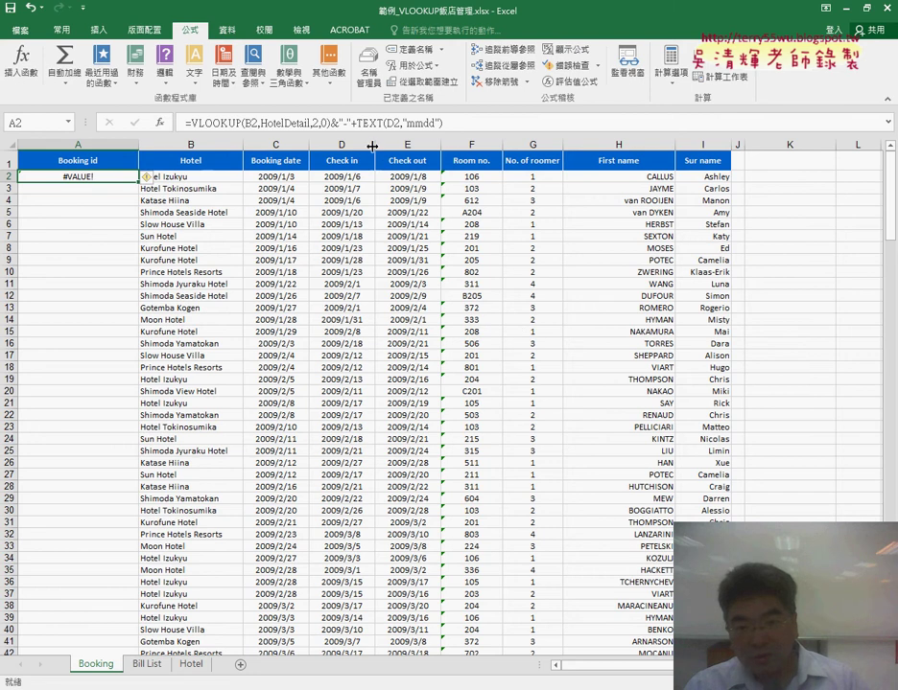
- Replace the + before TEXT with & so A2 shows I1-0106
left_click(353, 123)
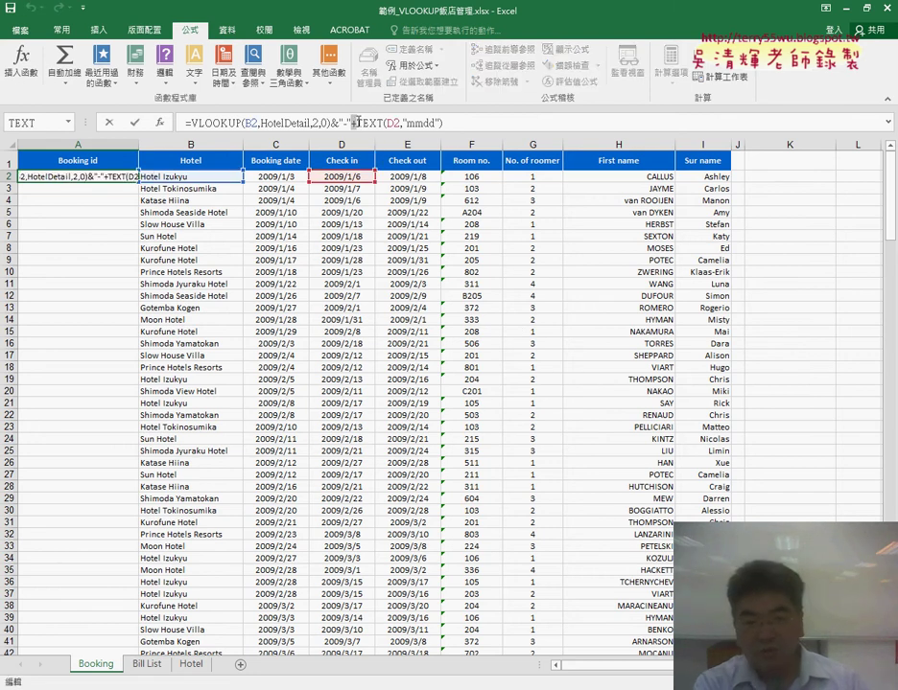
key("BackSpace")
type("&")
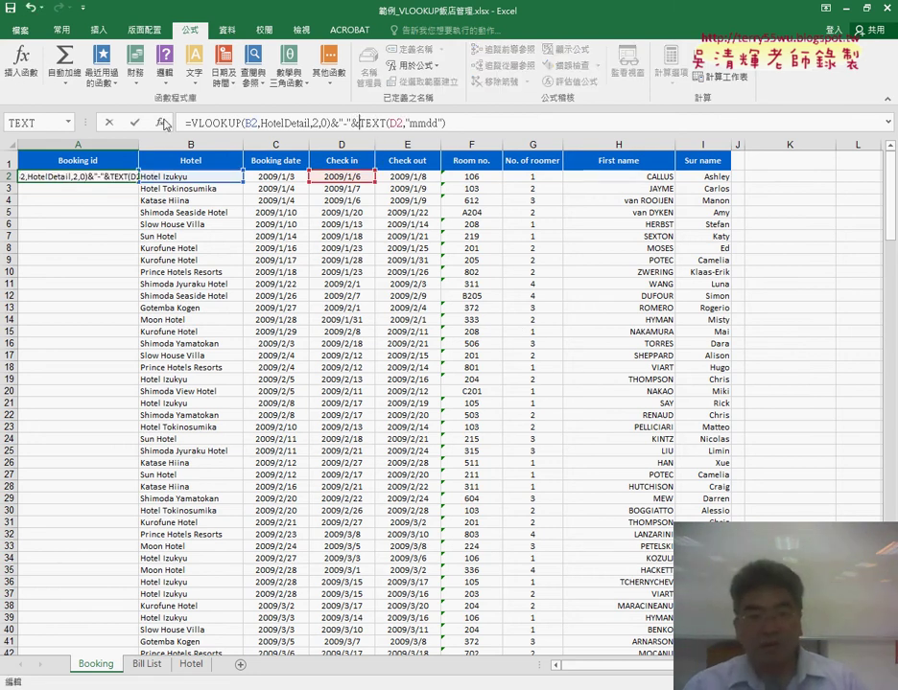
left_click(138, 122)
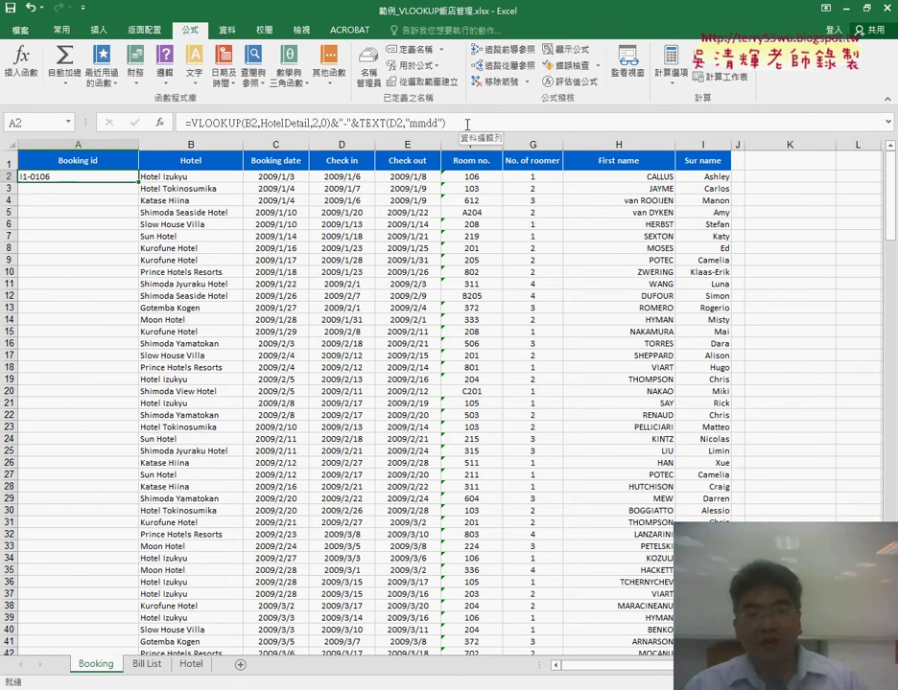
- Append the night count &"-"&E2-D2+1 to A2's formula
left_click(467, 123)
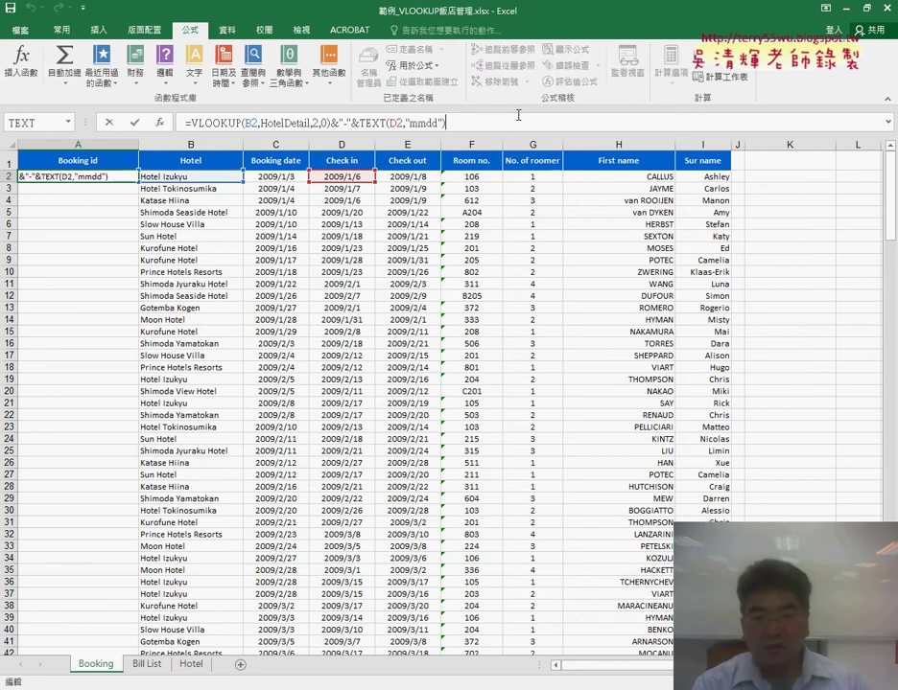
type("&\"-\"&")
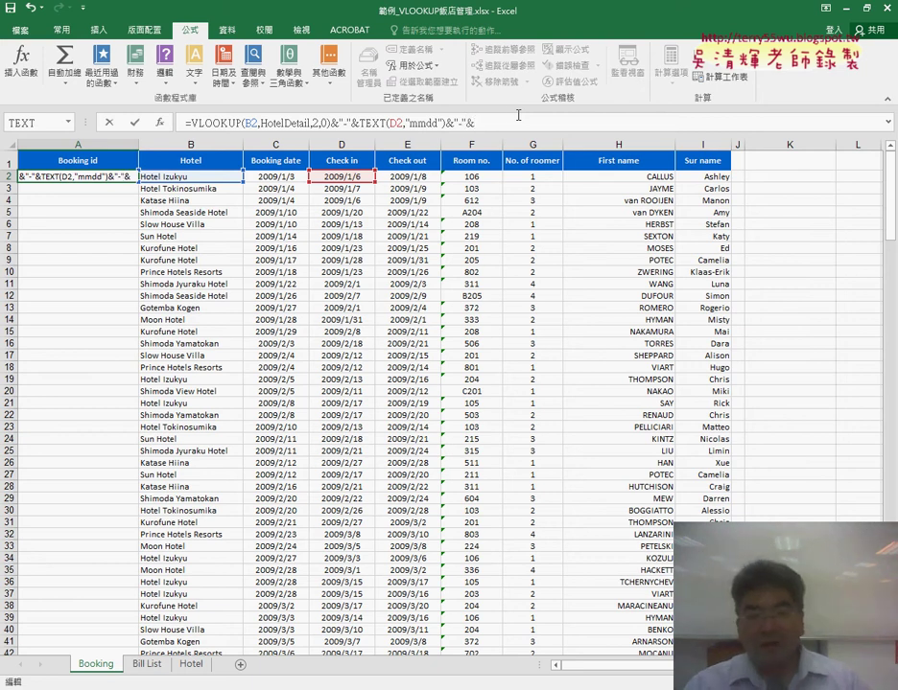
left_click(412, 178)
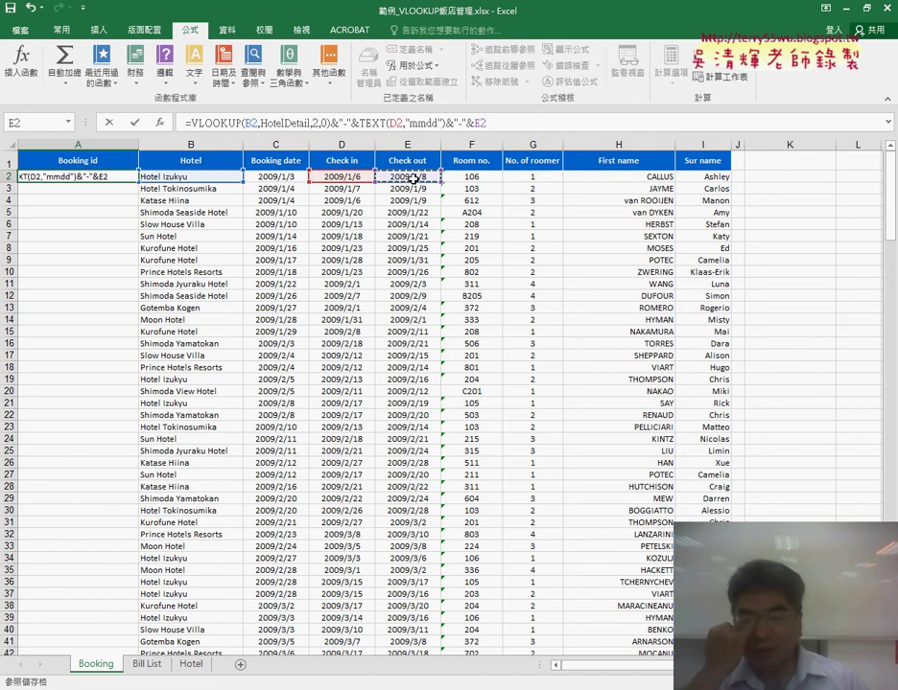
type("-")
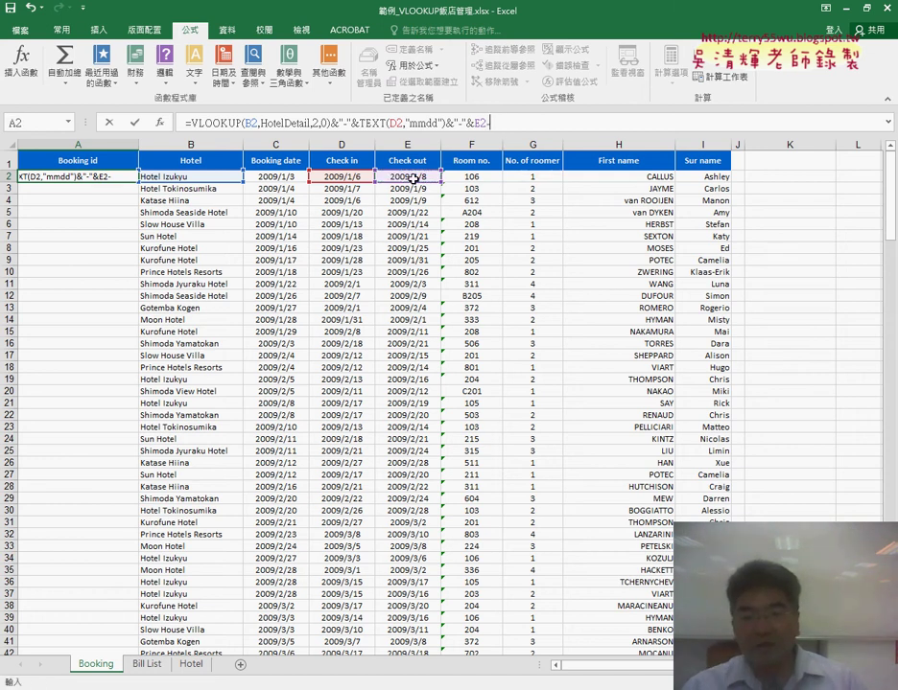
left_click(339, 178)
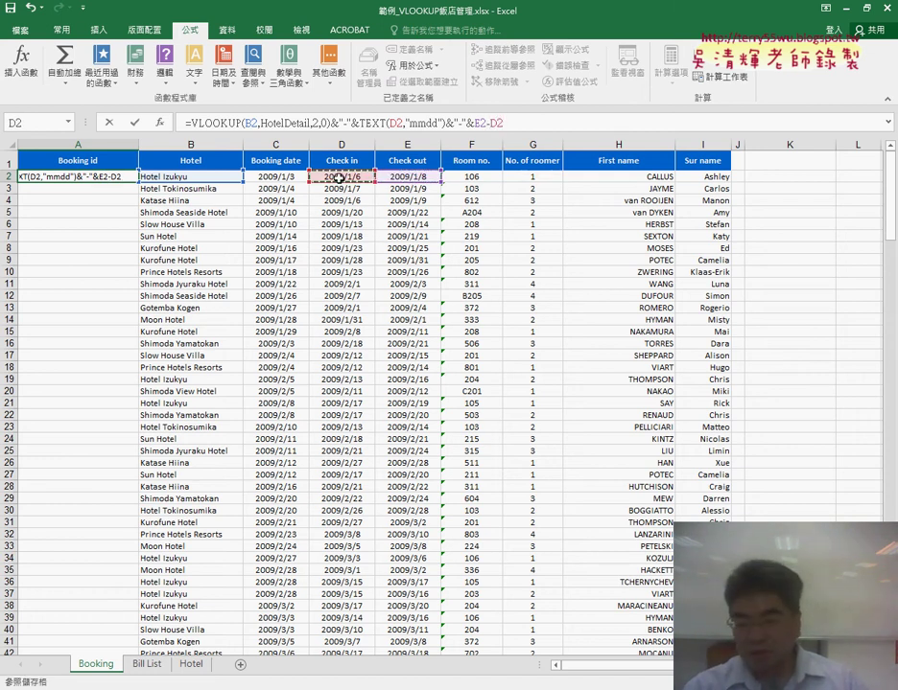
type("+1")
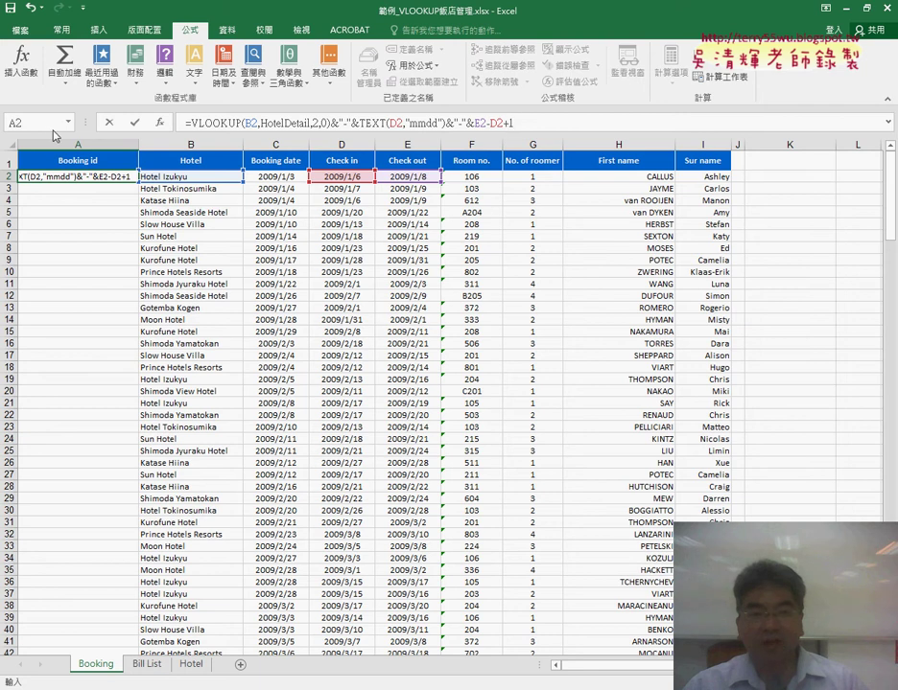
left_click(135, 123)
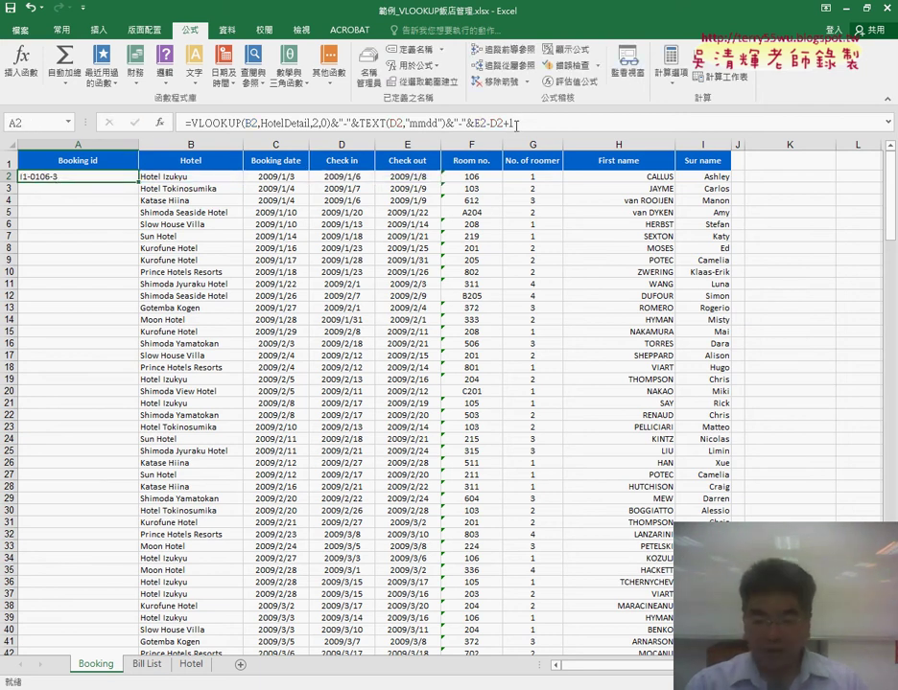
- Append another &"-"& followed by the name cell H2
left_click(684, 121)
type("&")
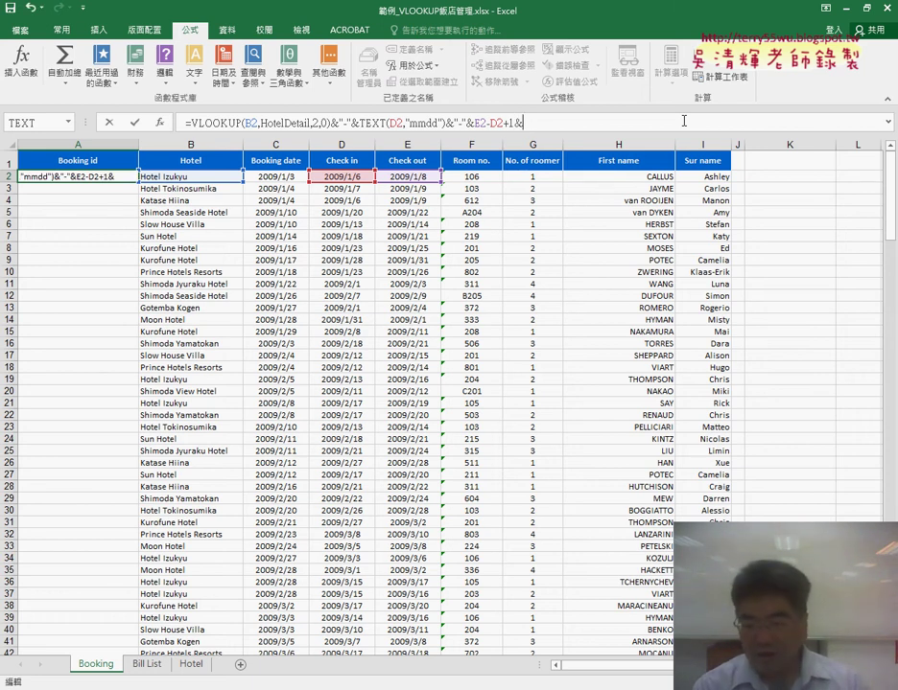
type("\"-\"&")
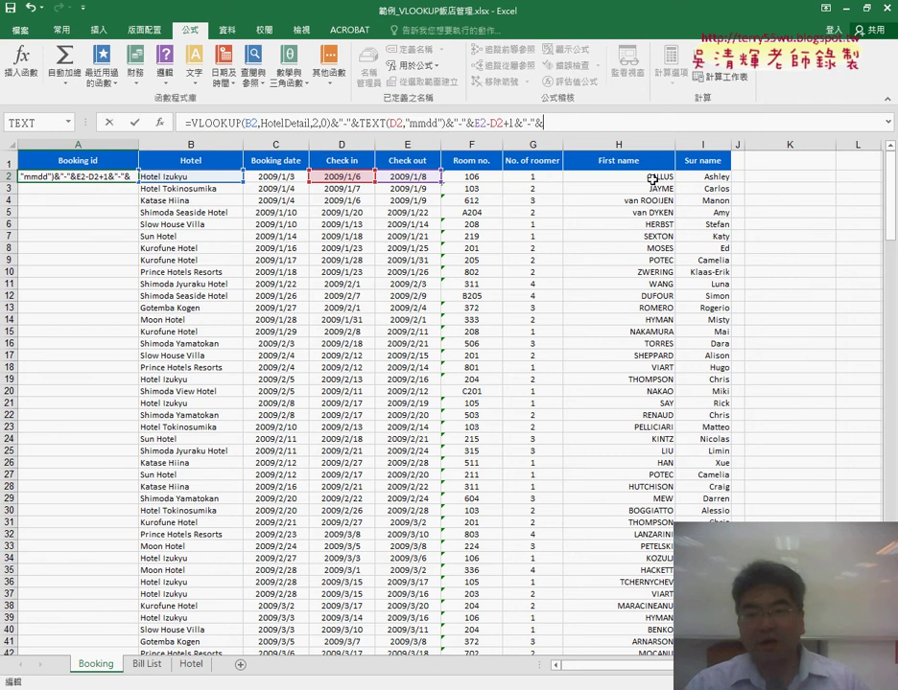
left_click(652, 179)
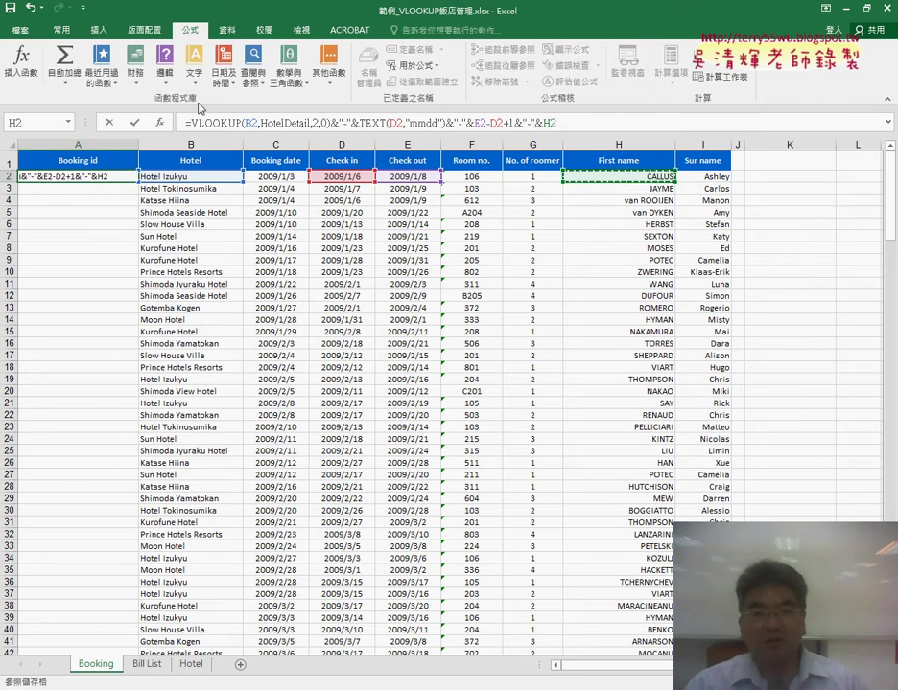
- Commit A2's completed formula and fill it down the Booking id column
left_click(135, 123)
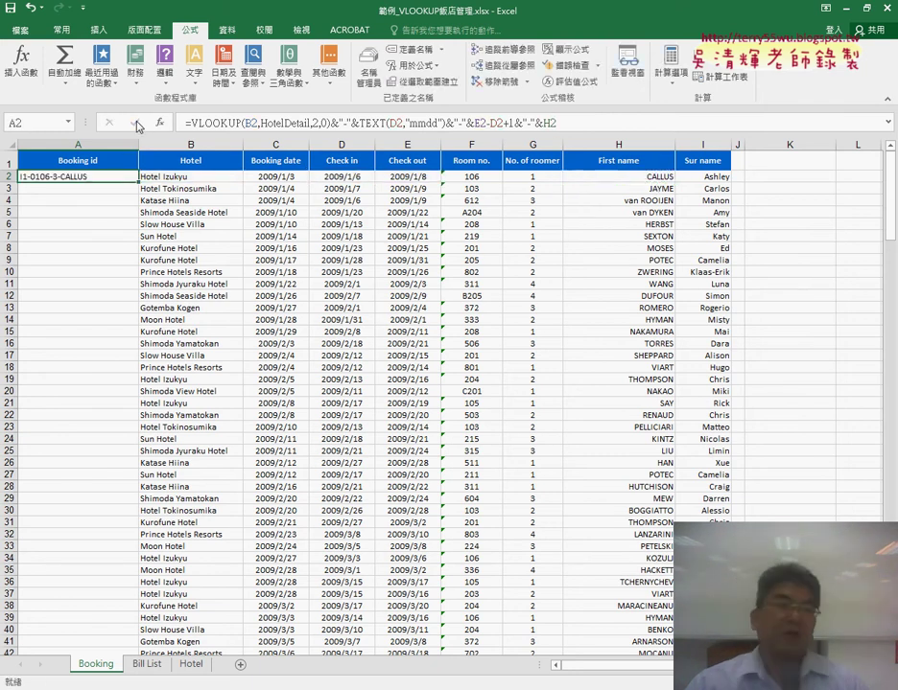
double_click(139, 180)
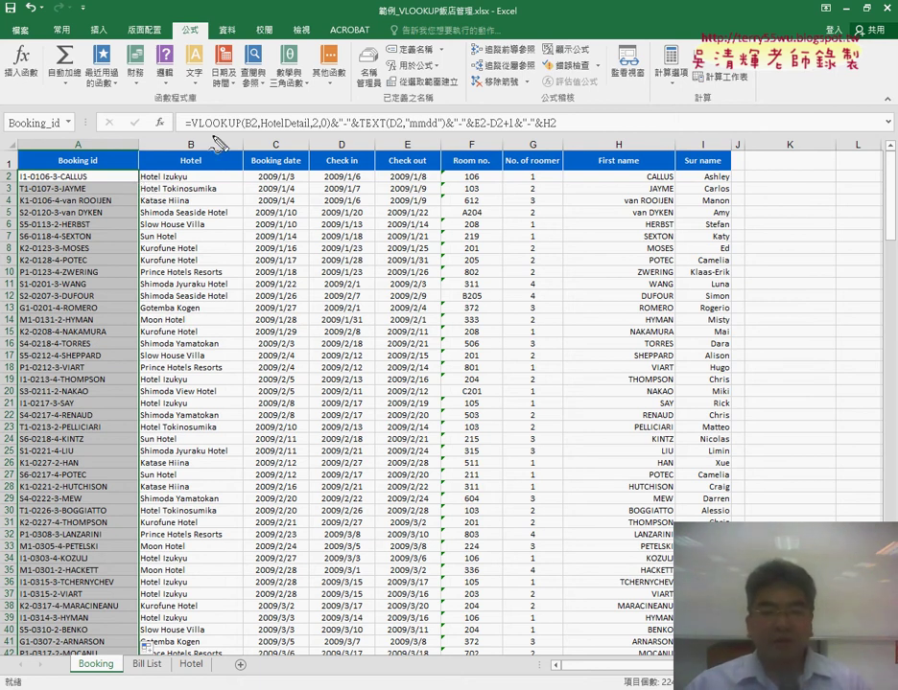
left_click_drag(144, 181, 177, 179)
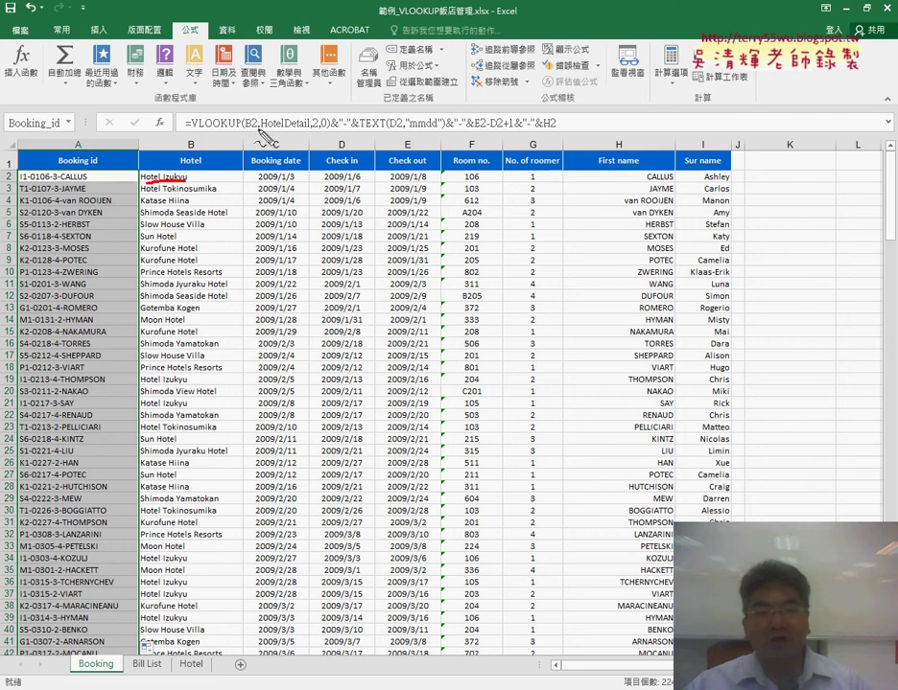
left_click_drag(257, 130, 331, 131)
left_click_drag(17, 182, 26, 182)
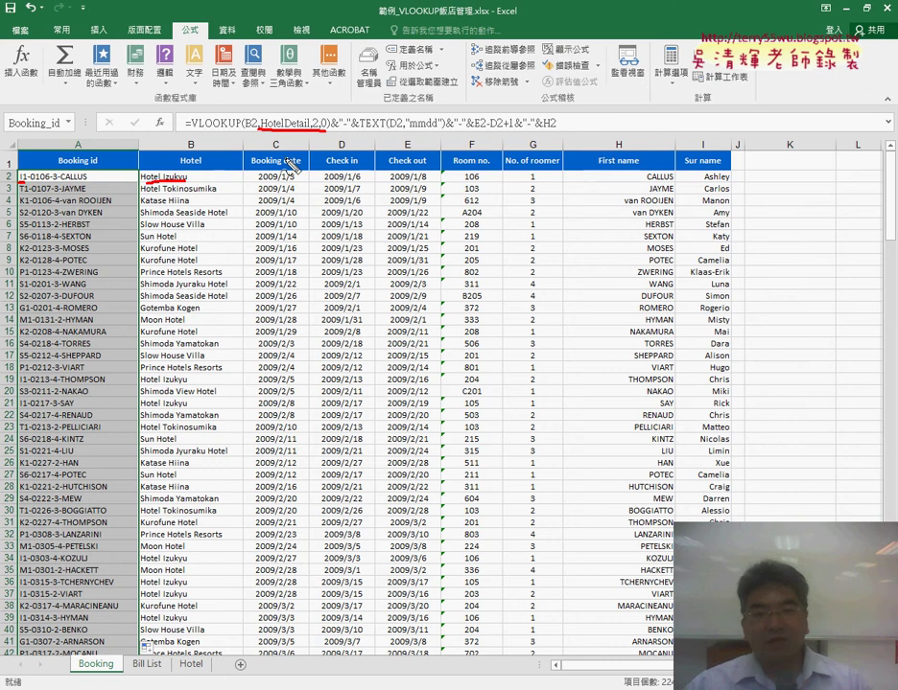
left_click_drag(331, 186, 340, 185)
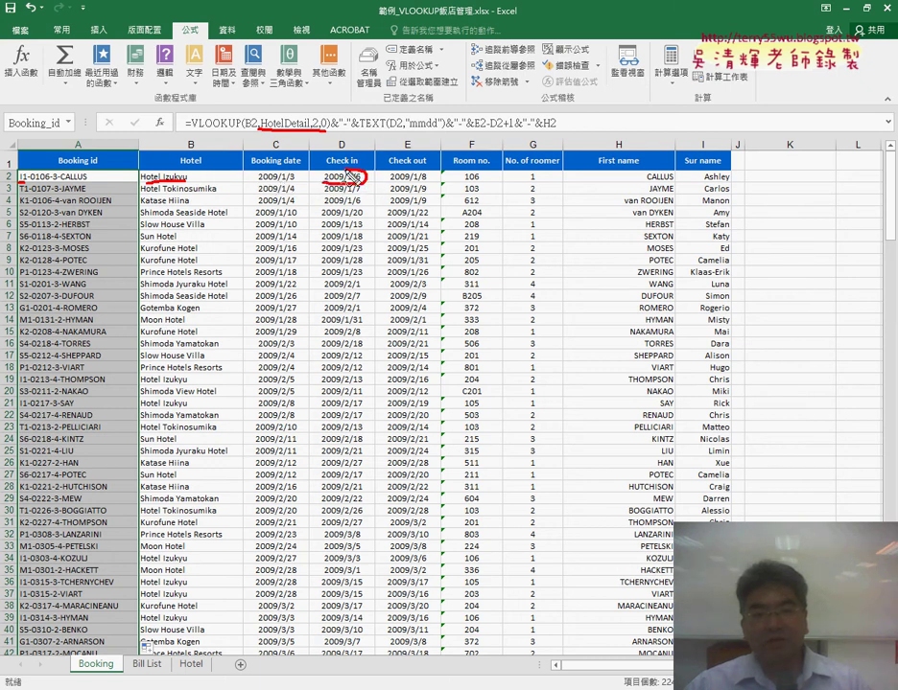
left_click(324, 152)
mouse_move(332, 149)
left_mouse_down()
mouse_move(342, 161)
mouse_move(399, 135)
left_mouse_up()
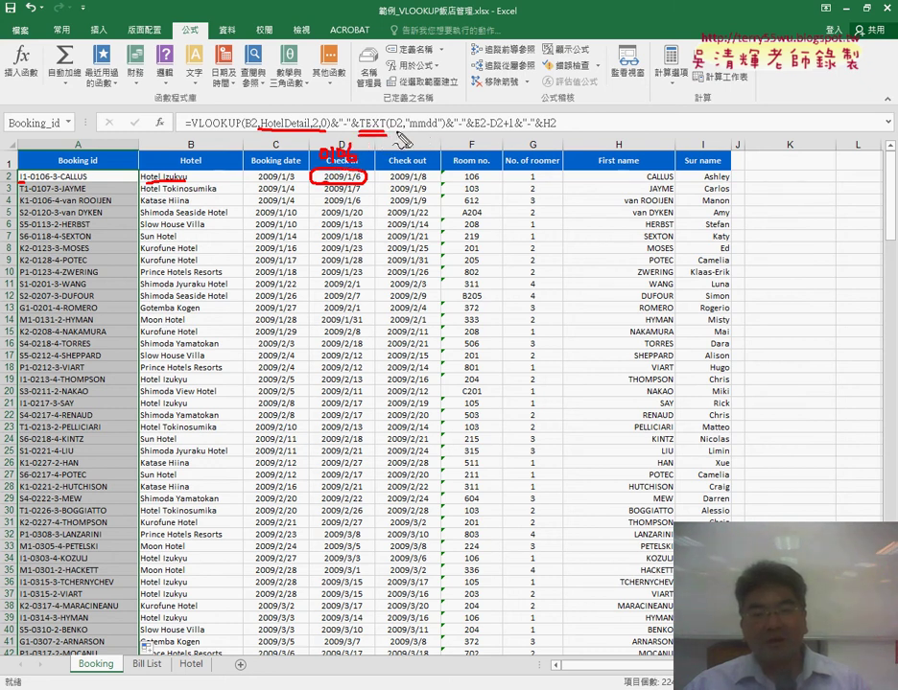
mouse_move(396, 139)
left_mouse_down()
mouse_move(383, 165)
mouse_move(437, 135)
left_mouse_up()
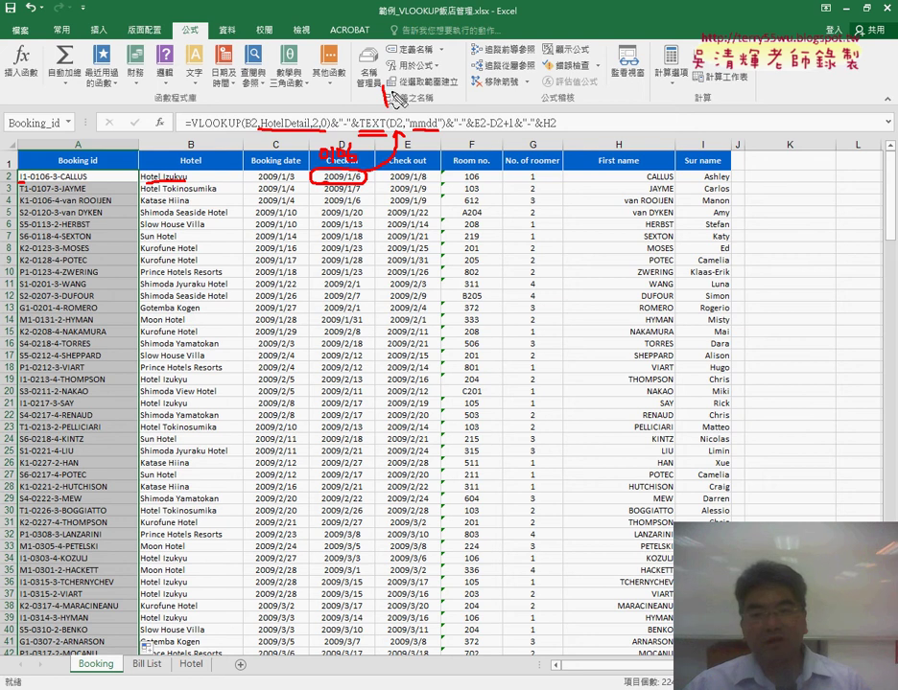
left_click_drag(385, 90, 387, 106)
left_click_drag(393, 90, 394, 106)
left_click_drag(433, 93, 443, 110)
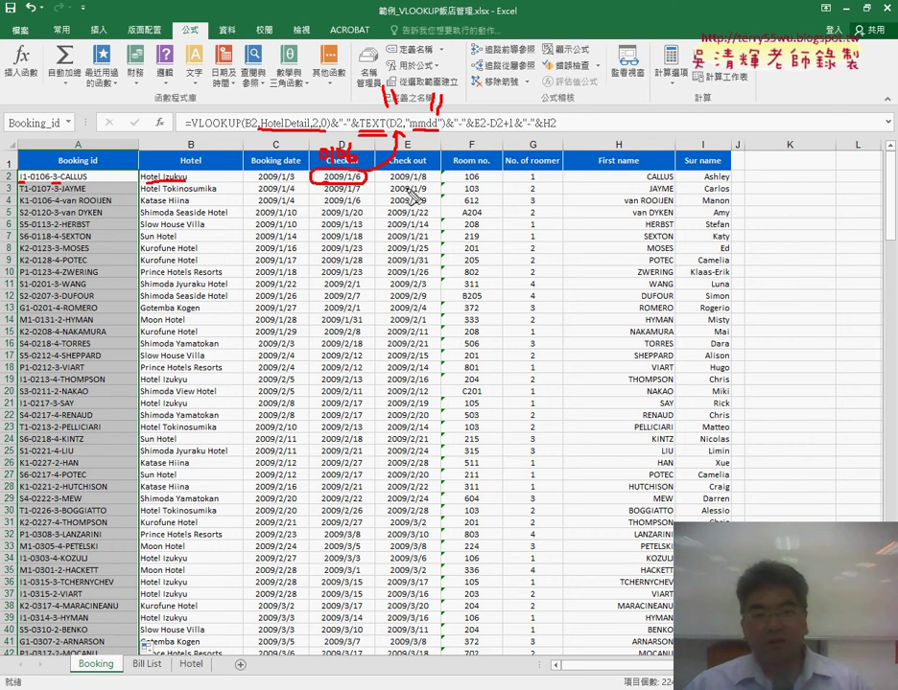
left_click_drag(429, 185, 388, 185)
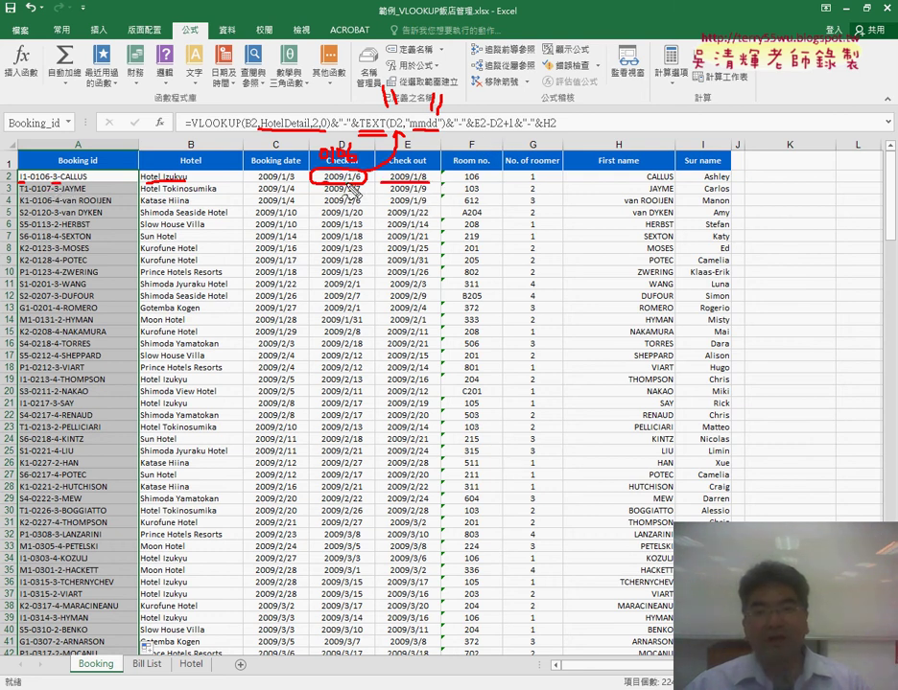
left_click_drag(648, 188, 679, 188)
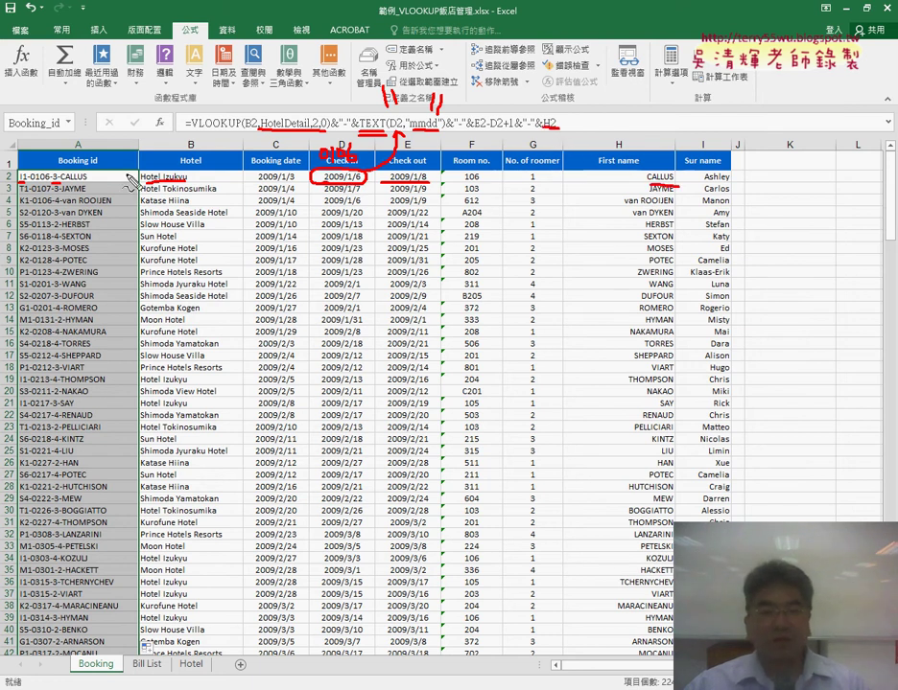
left_click_drag(38, 184, 36, 203)
left_click_drag(113, 120, 84, 163)
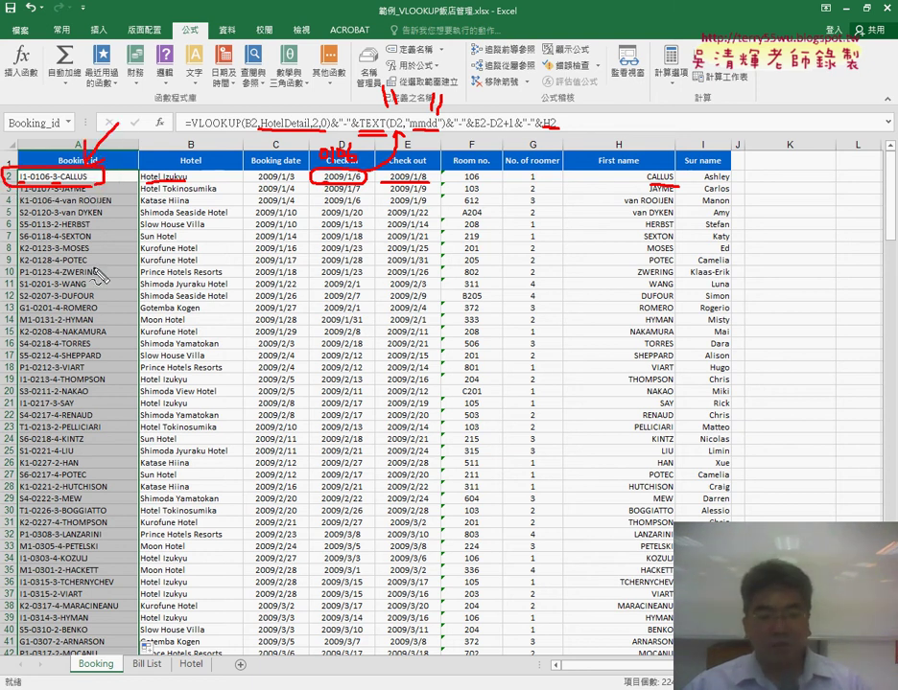
left_click_drag(163, 651, 143, 671)
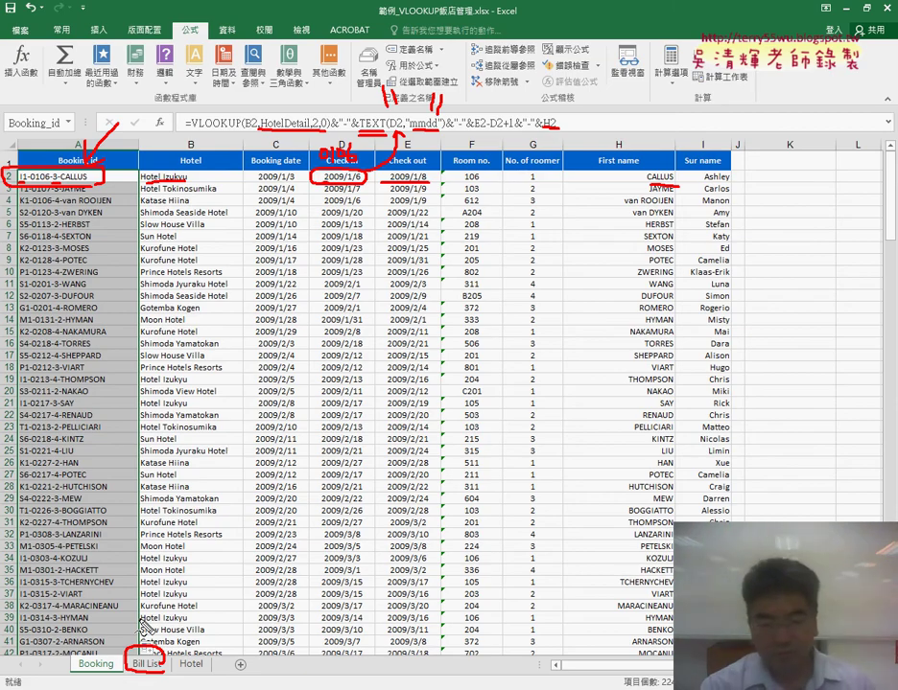
key("alt+Tab")
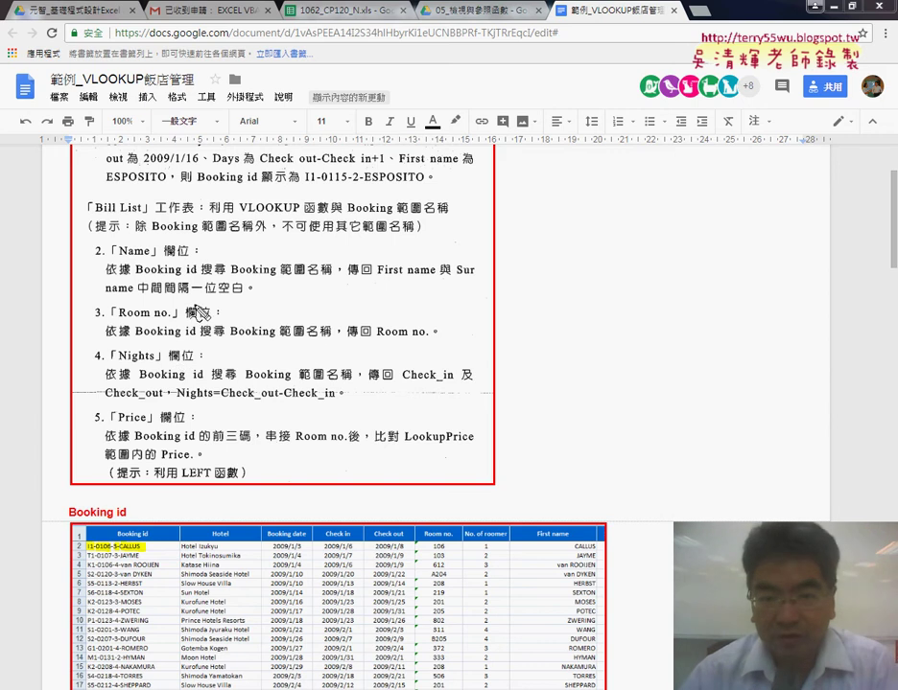
- Underline VLOOKUP and the Booking range-name requirement in the assignment instructions
left_click_drag(248, 215, 297, 218)
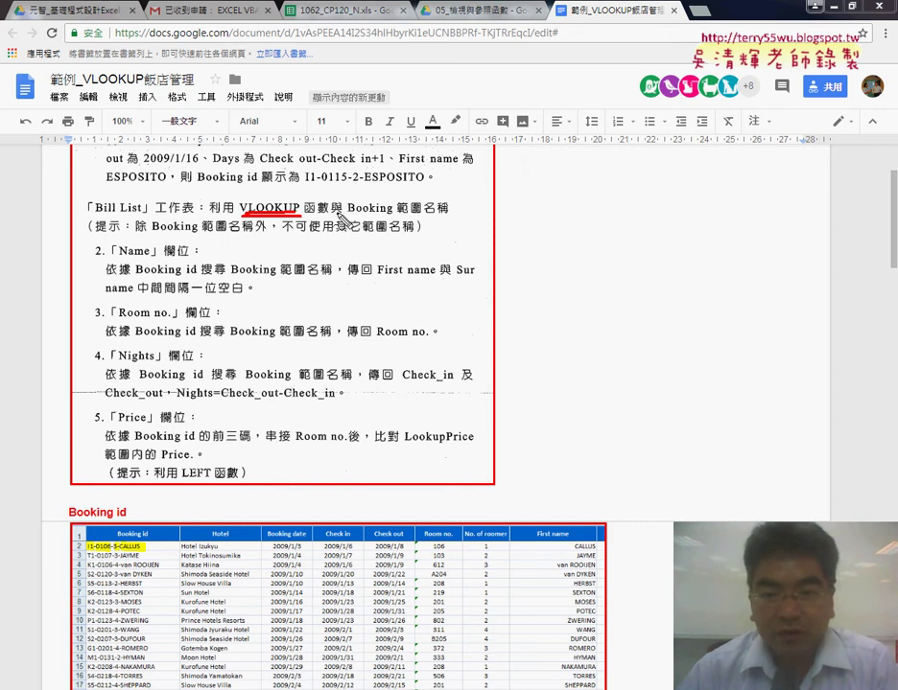
left_click_drag(347, 217, 447, 217)
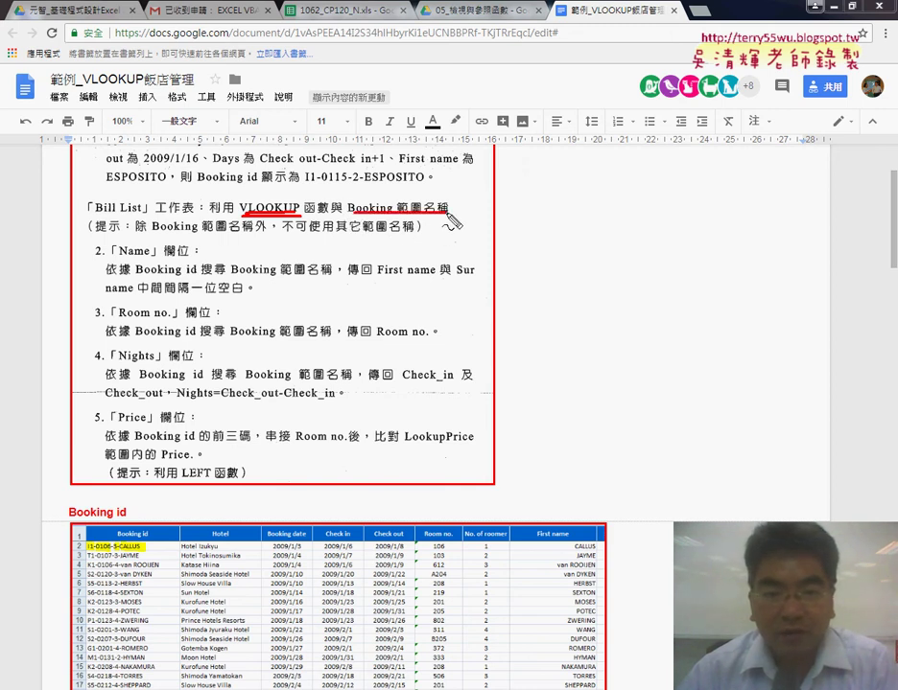
left_click_drag(151, 231, 199, 231)
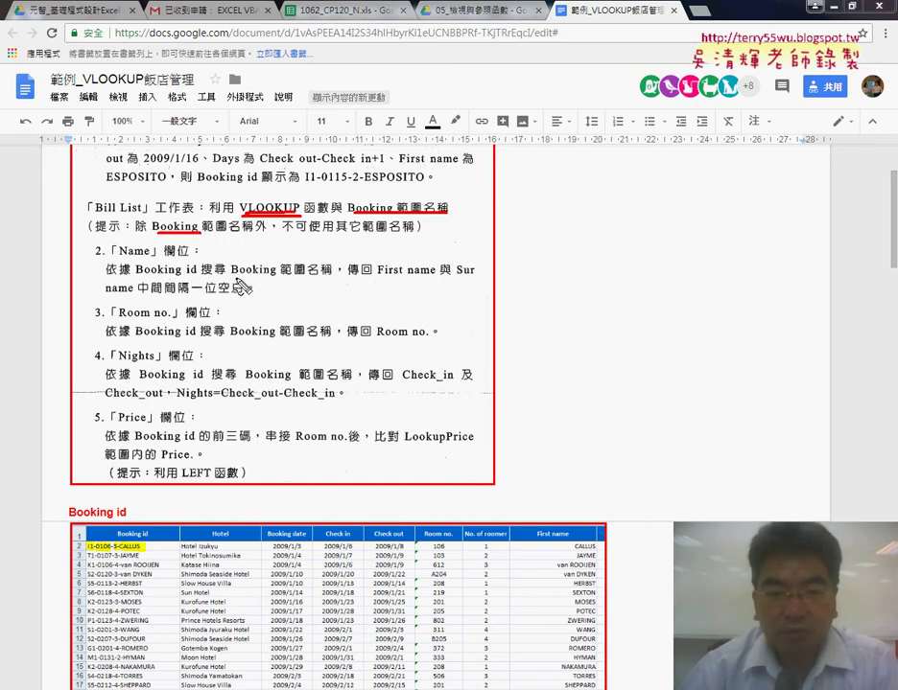
- Clear the annotations and return to Excel's Bill List sheet
key("Escape")
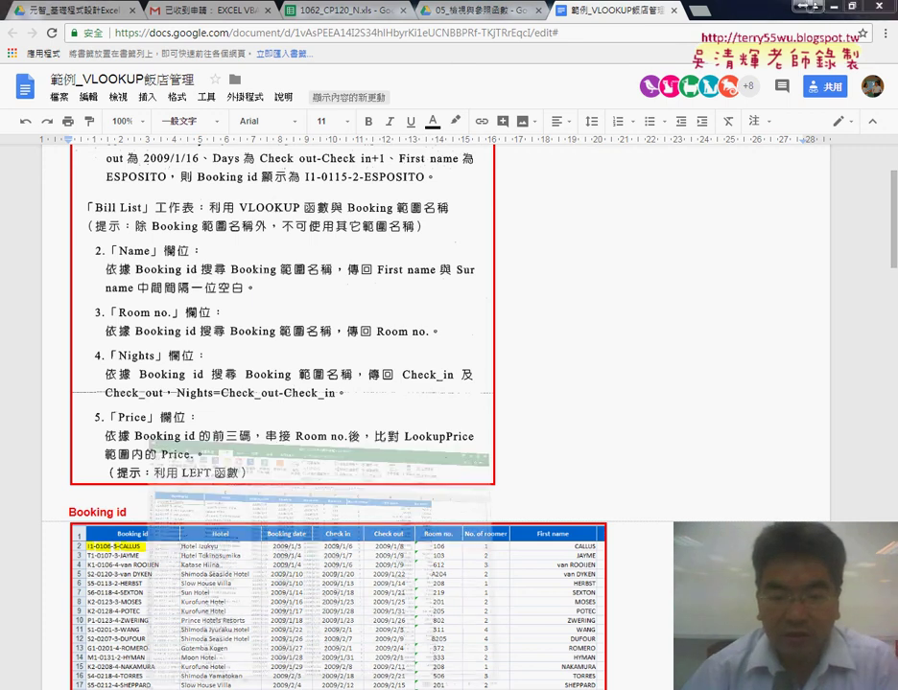
key("alt+Tab")
left_click(151, 668)
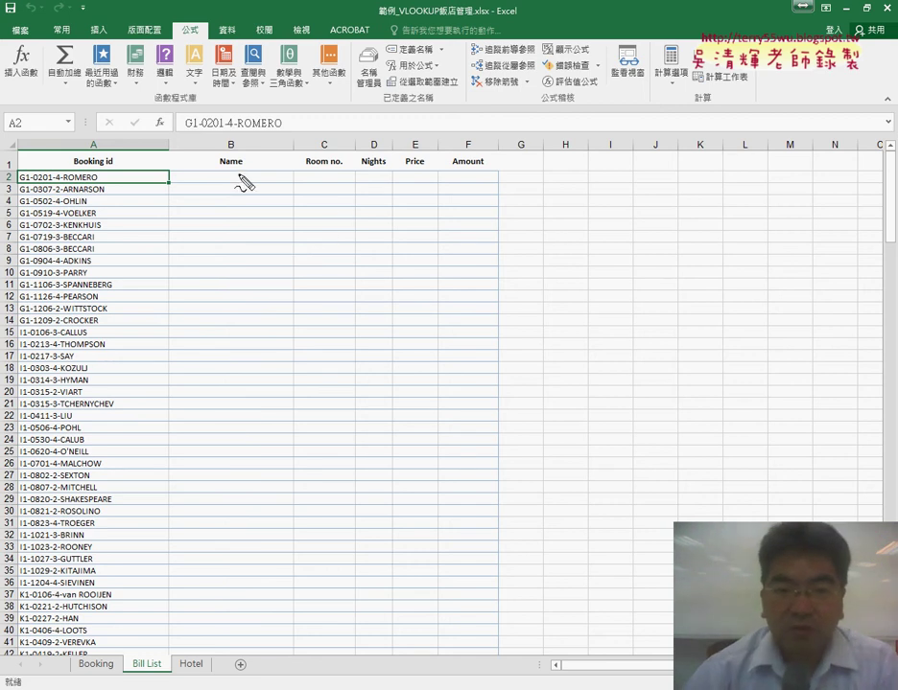
left_click_drag(218, 166, 240, 167)
left_click_drag(306, 166, 495, 168)
mouse_move(105, 185)
left_mouse_down()
mouse_move(20, 185)
mouse_move(86, 192)
left_mouse_up()
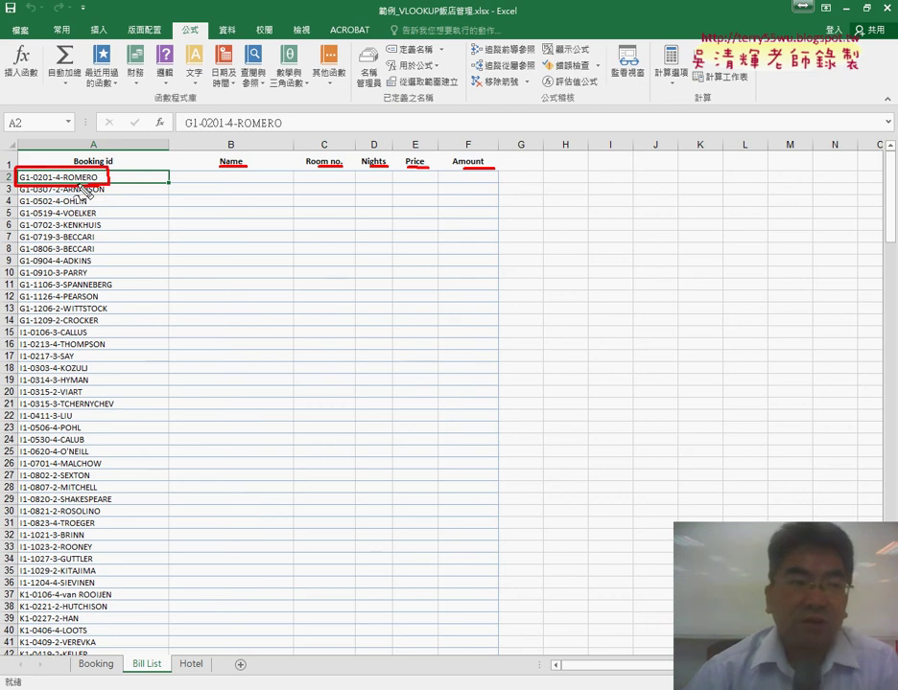
mouse_move(106, 108)
left_mouse_down()
mouse_move(86, 171)
mouse_move(110, 153)
left_mouse_up()
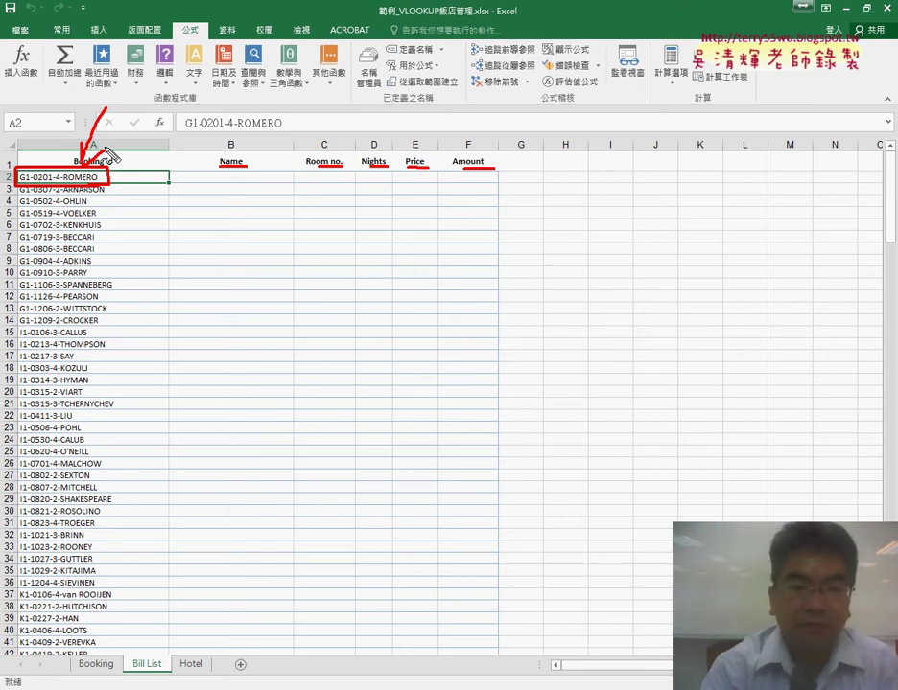
key("Escape")
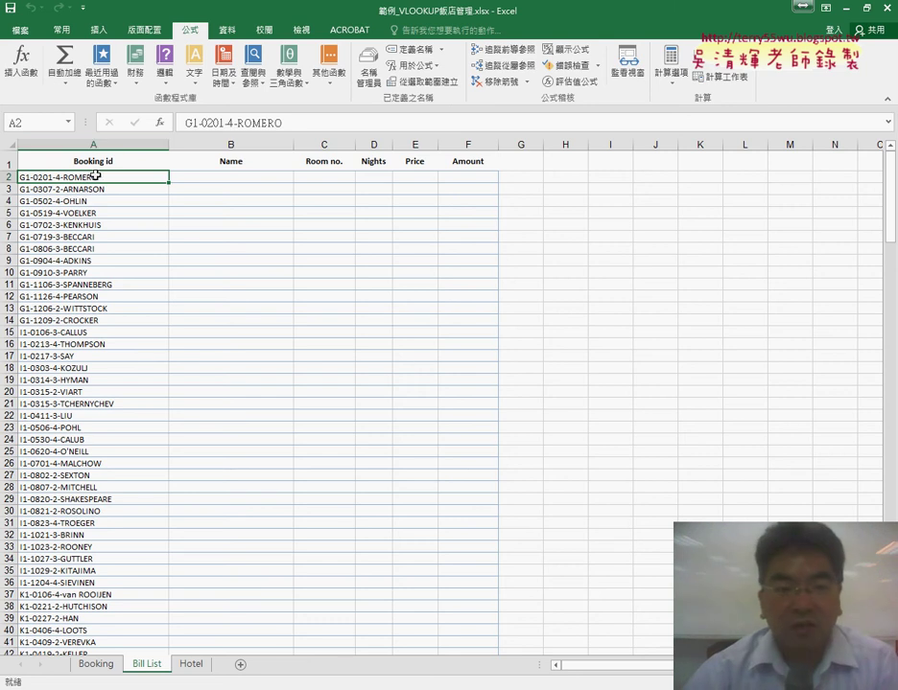
left_click(98, 664)
left_click(79, 143)
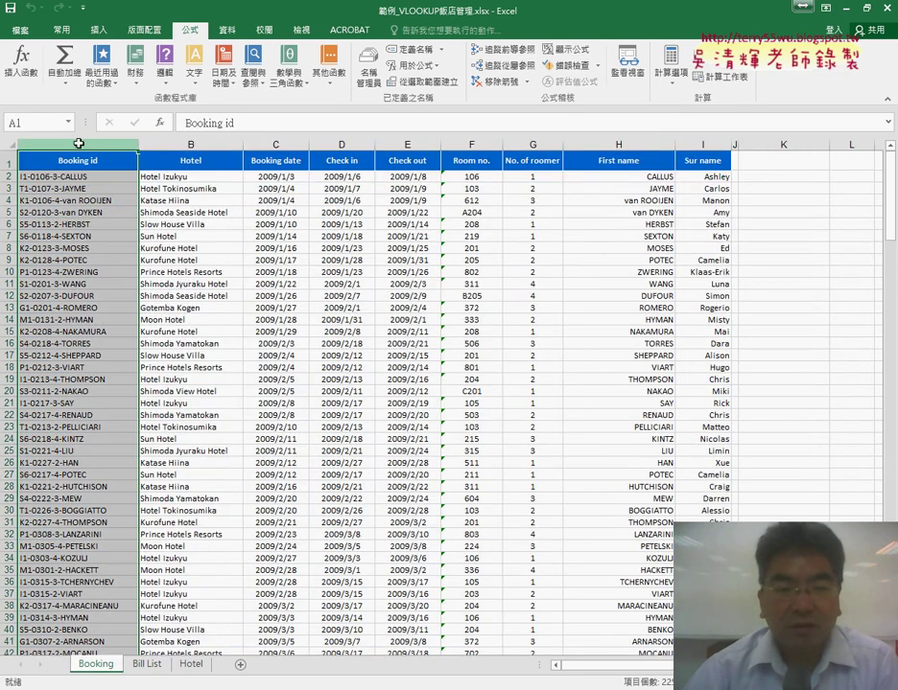
left_click(149, 665)
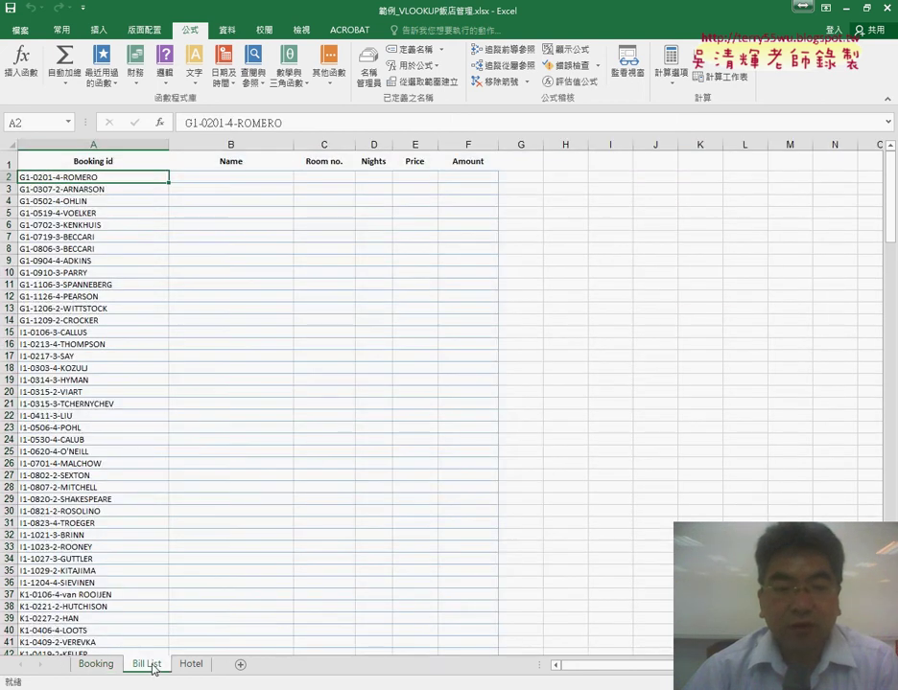
left_click(98, 668)
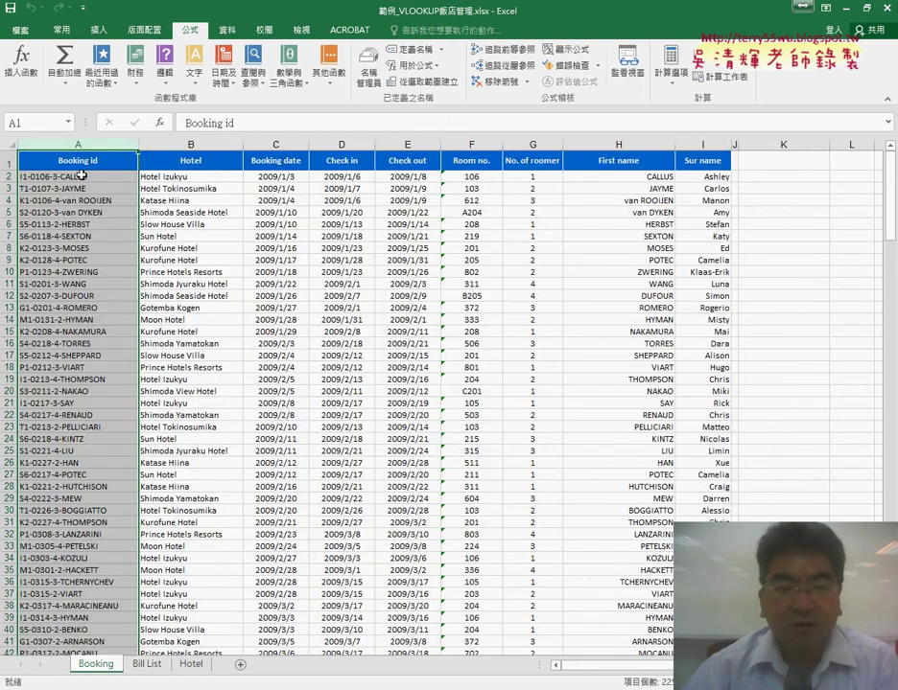
left_click(147, 666)
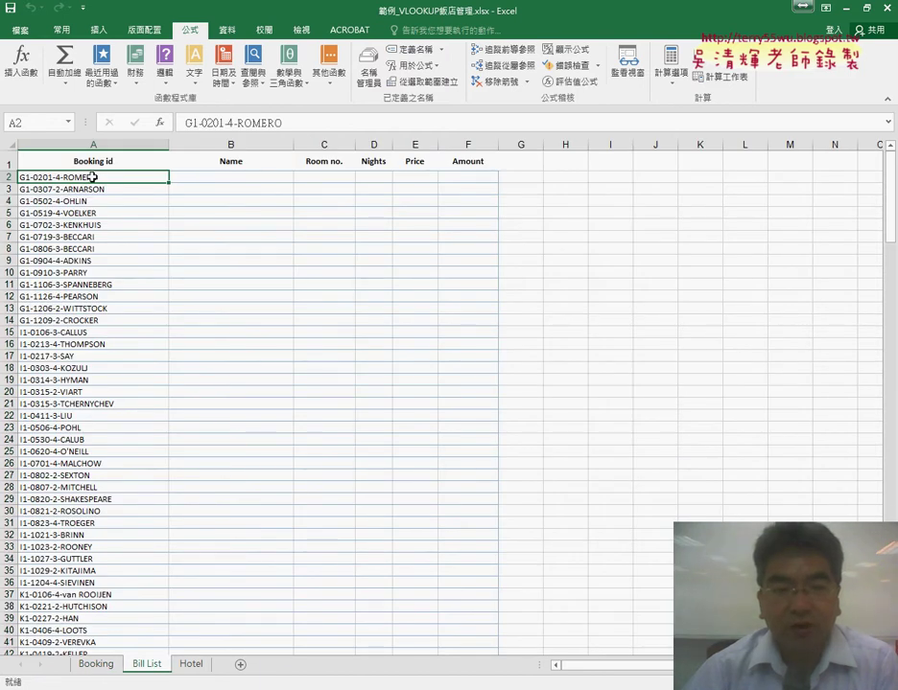
left_click(218, 180)
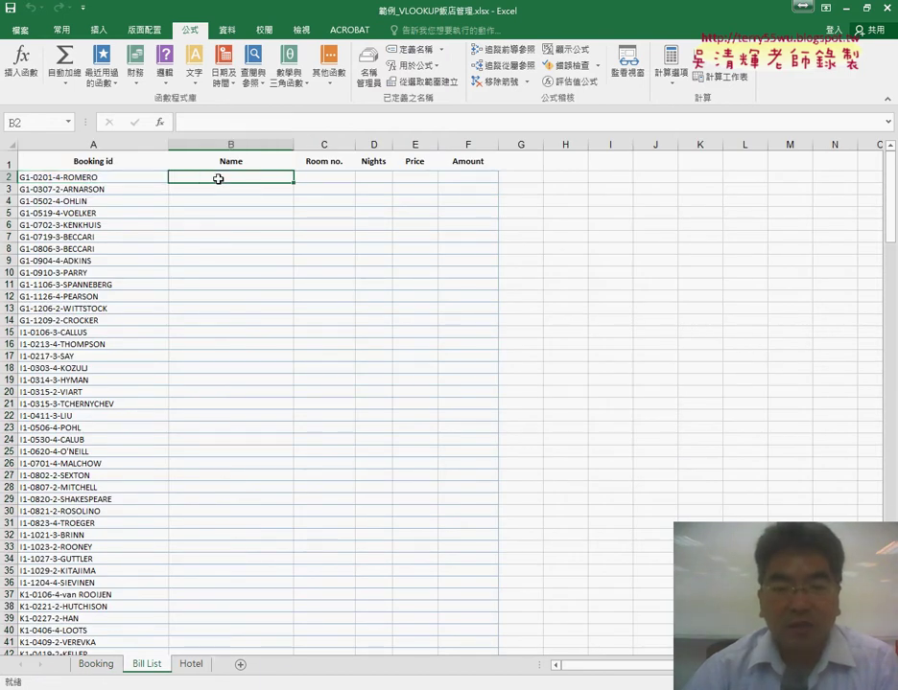
- Scroll the Booking sheet down to its last record at row 225
left_click(96, 663)
scroll(83, 451, "down", 6)
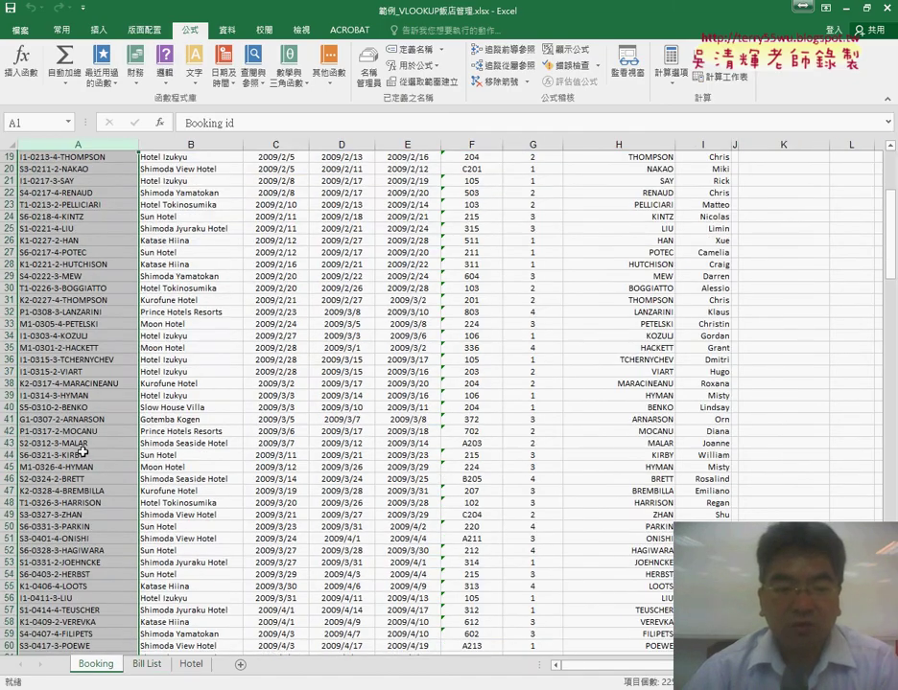
scroll(84, 452, "down", 10)
scroll(84, 452, "down", 9)
scroll(84, 452, "down", 9)
scroll(84, 452, "down", 9)
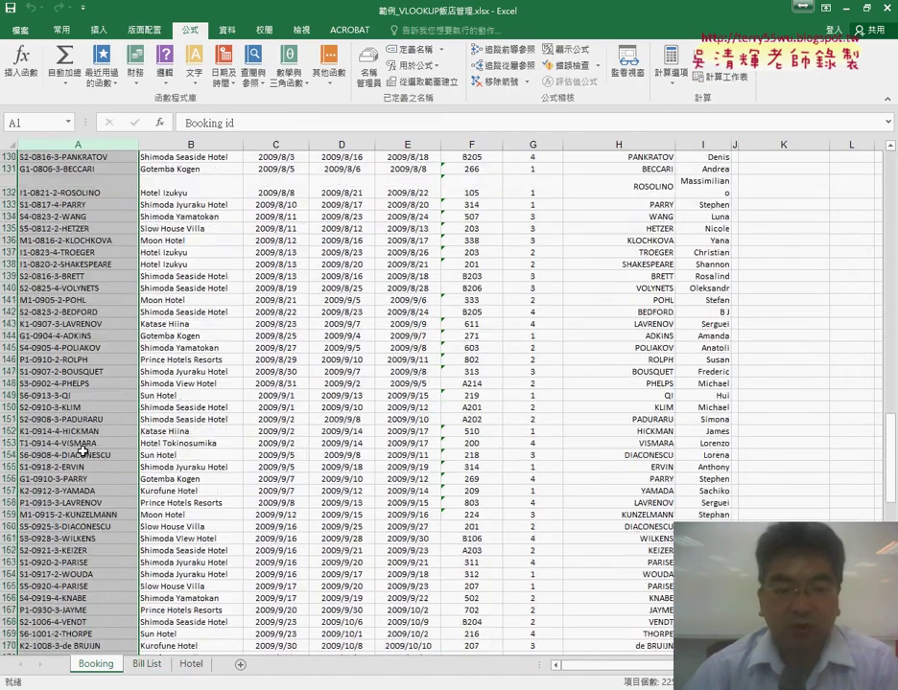
scroll(83, 452, "down", 5)
scroll(83, 452, "down", 8)
scroll(84, 451, "down", 9)
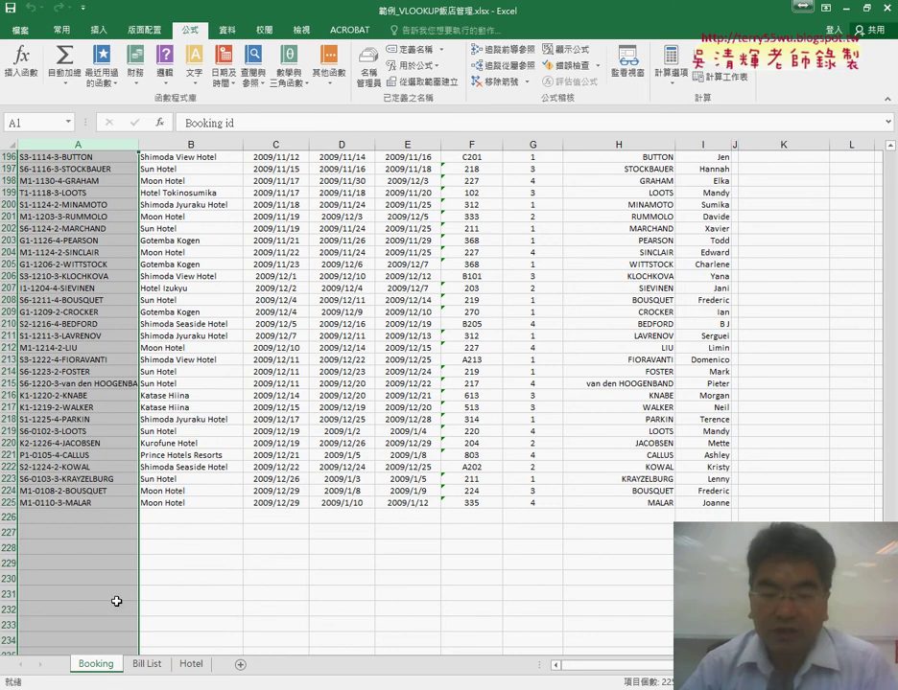
- Glance at Bill List, then return to Booking and scroll back to the top
left_click(147, 664)
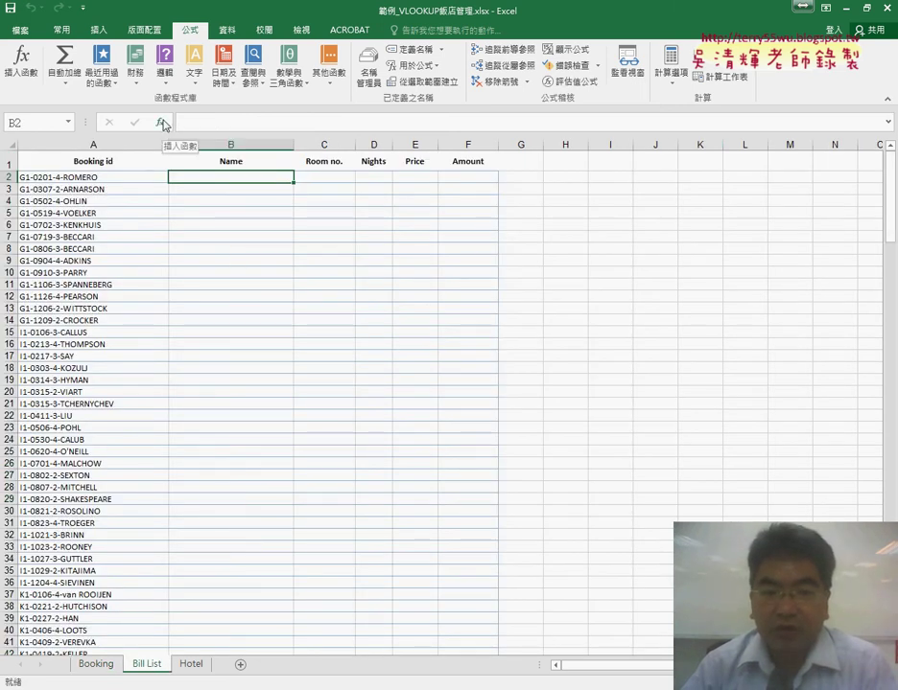
left_click(95, 668)
scroll(118, 258, "up", 5)
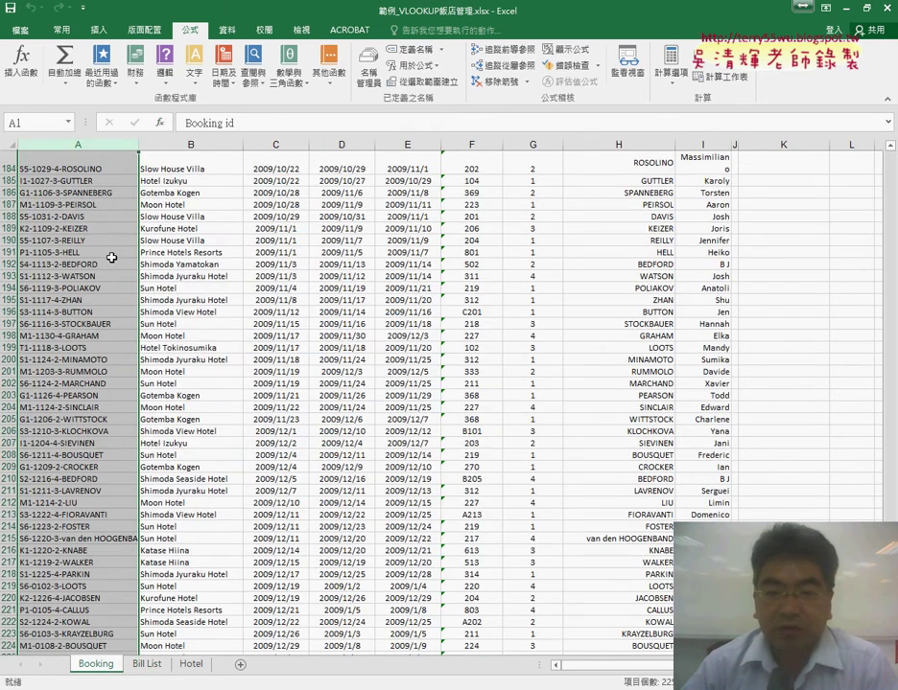
scroll(118, 258, "up", 10)
scroll(118, 258, "up", 13)
scroll(118, 258, "up", 4)
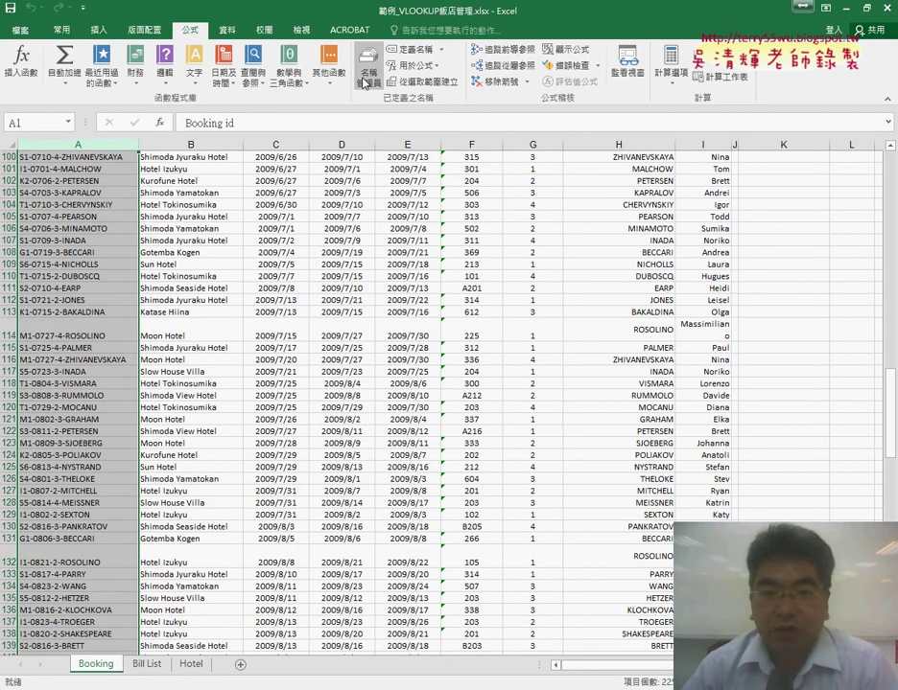
left_click(366, 70)
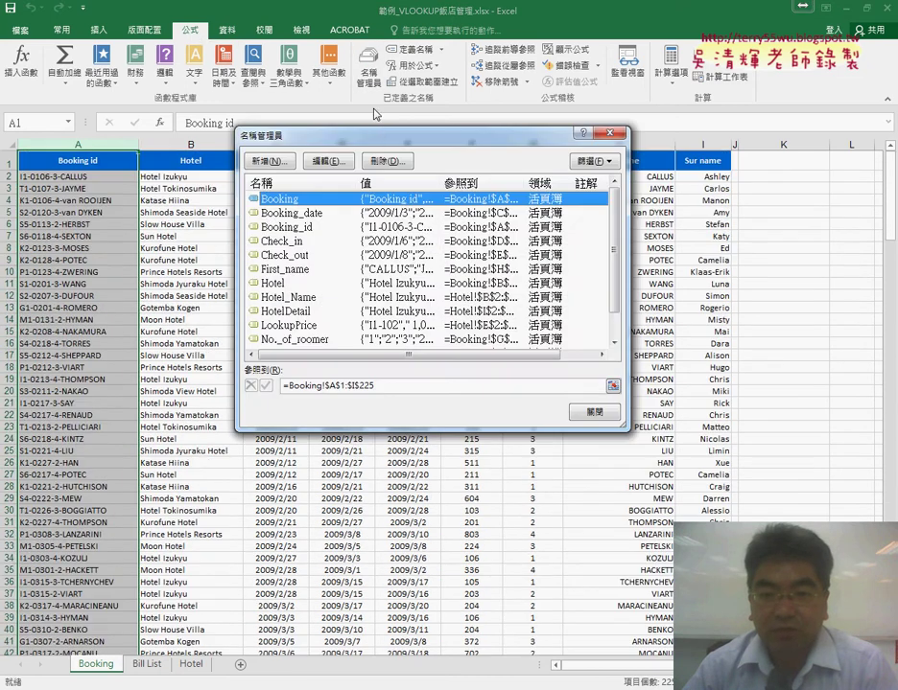
left_click(384, 381)
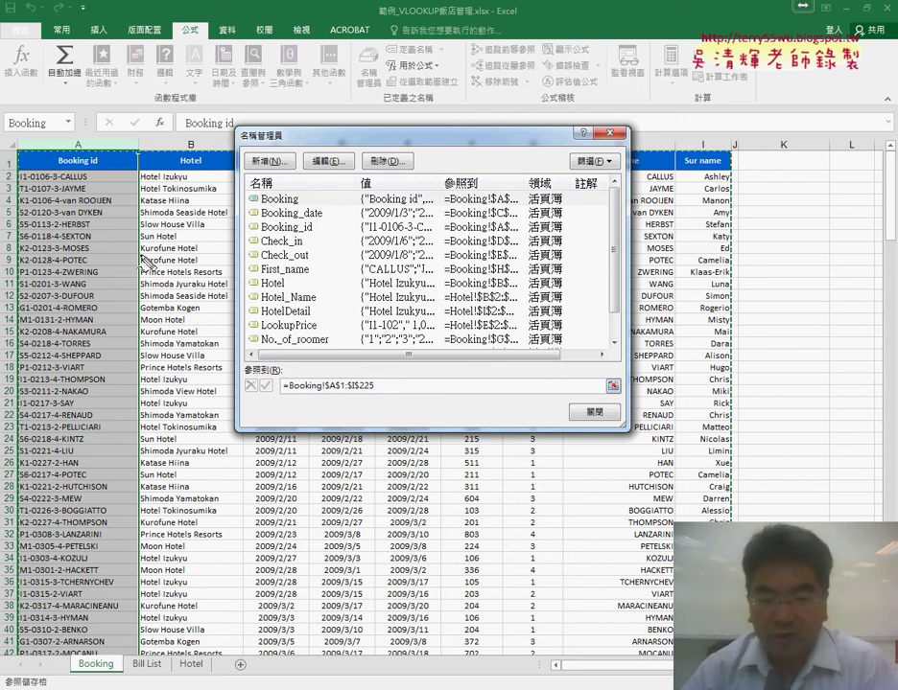
left_click_drag(115, 644, 122, 652)
mouse_move(22, 172)
left_mouse_down()
mouse_move(22, 355)
mouse_move(702, 417)
left_mouse_up()
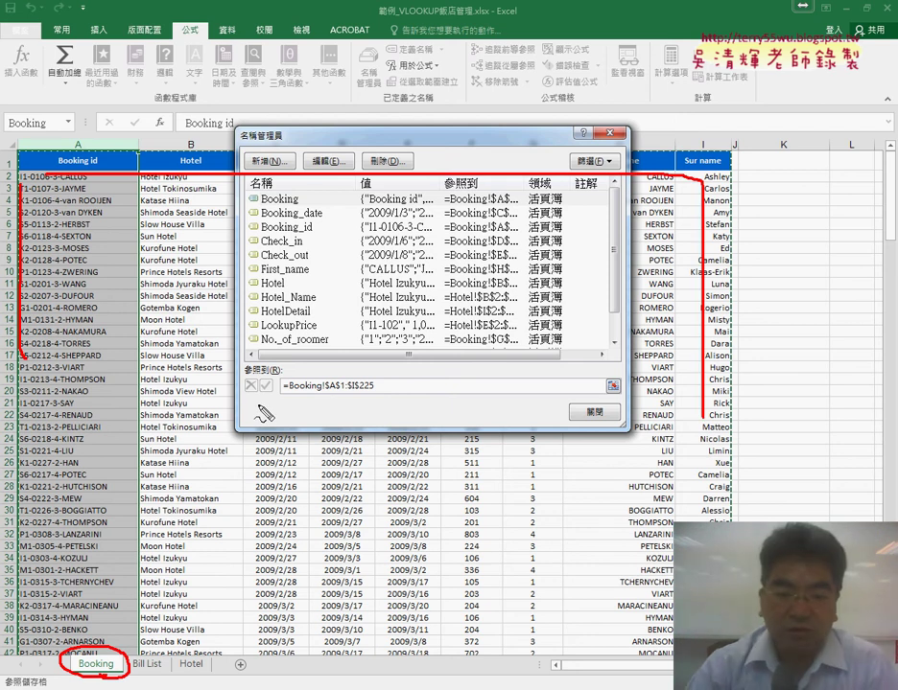
key("Escape")
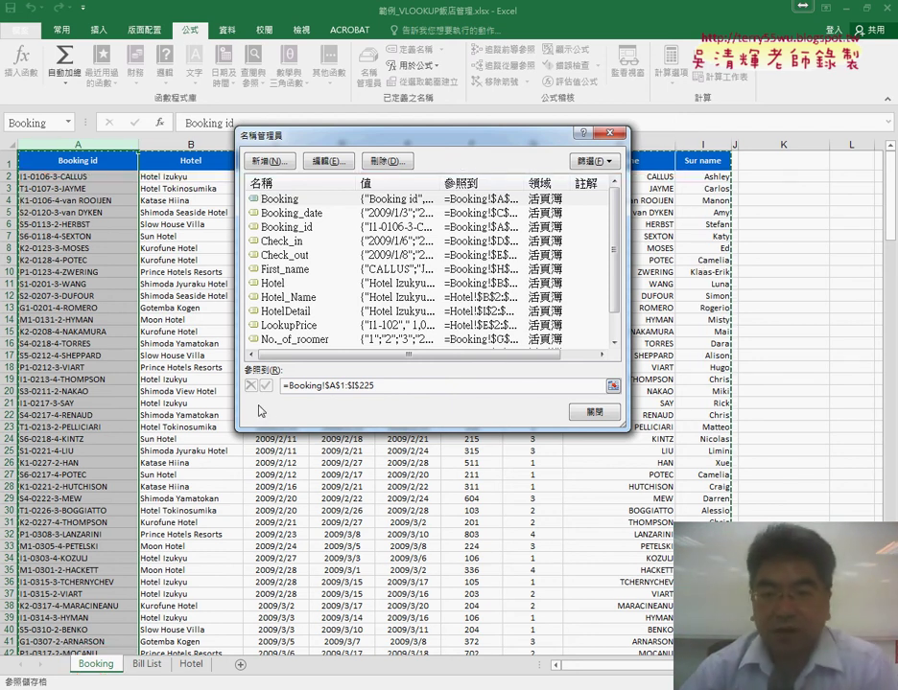
left_click_drag(442, 134, 427, 206)
left_click(575, 203)
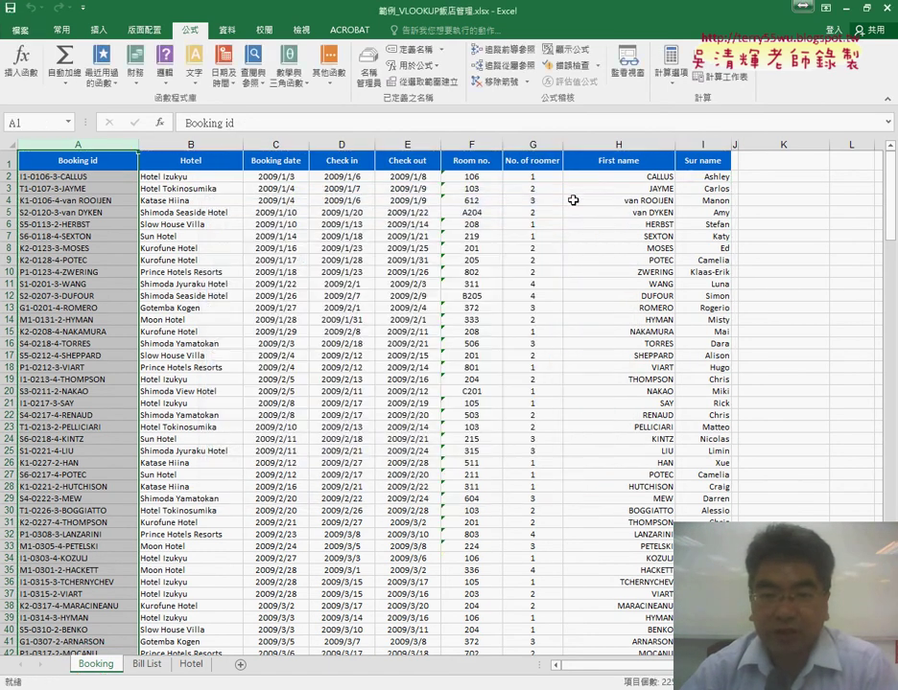
left_click(147, 664)
left_click(250, 144)
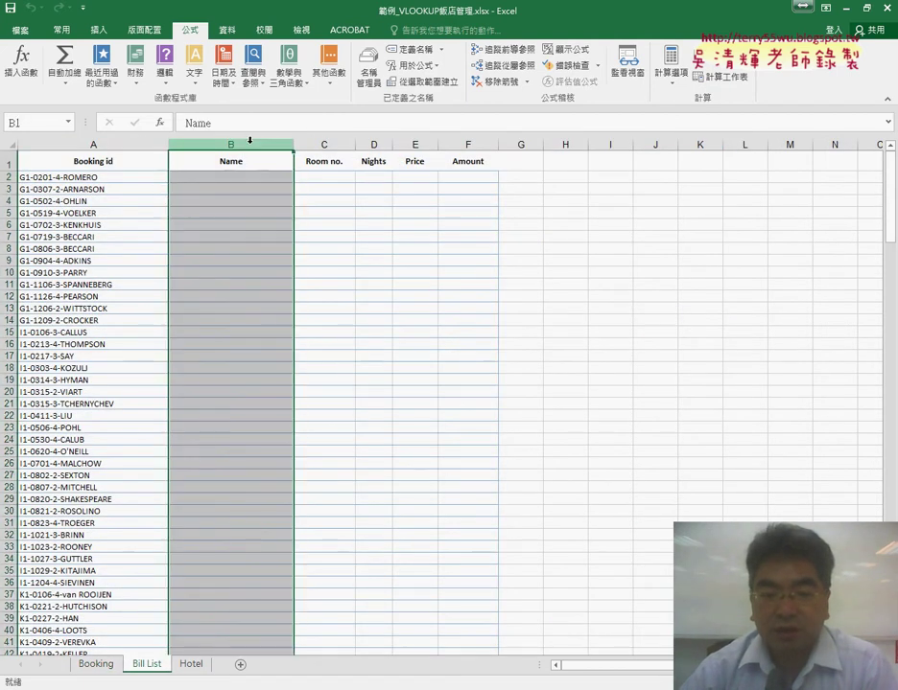
left_click(96, 665)
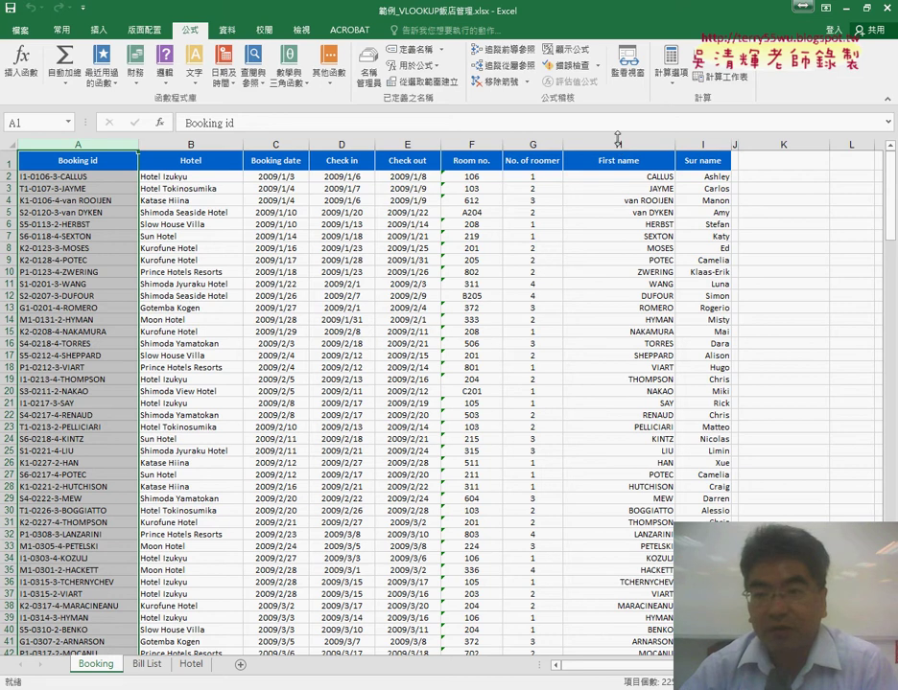
left_click(618, 144)
left_click(712, 144)
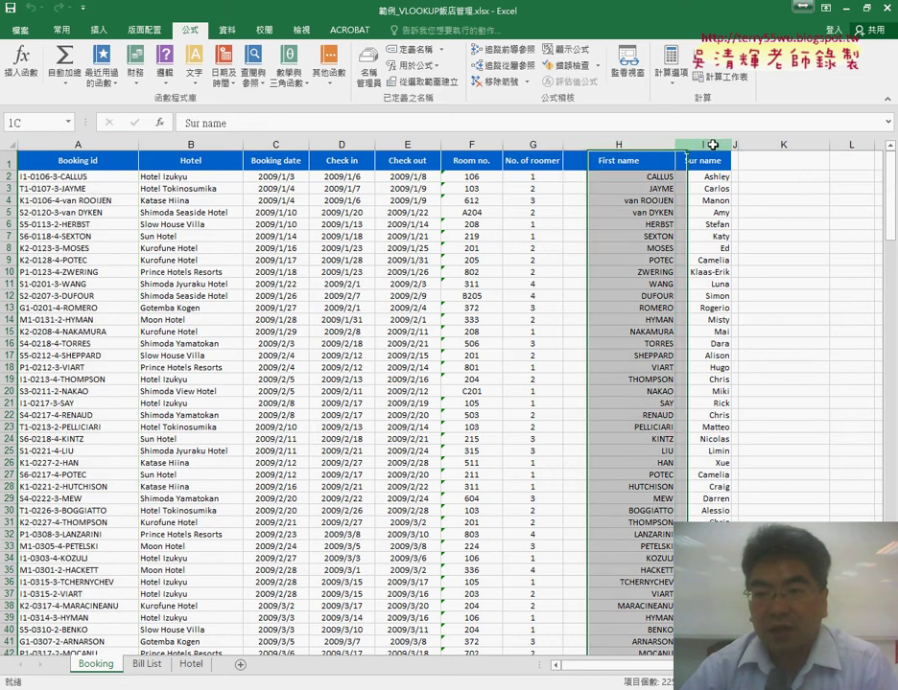
left_click_drag(628, 176, 708, 176)
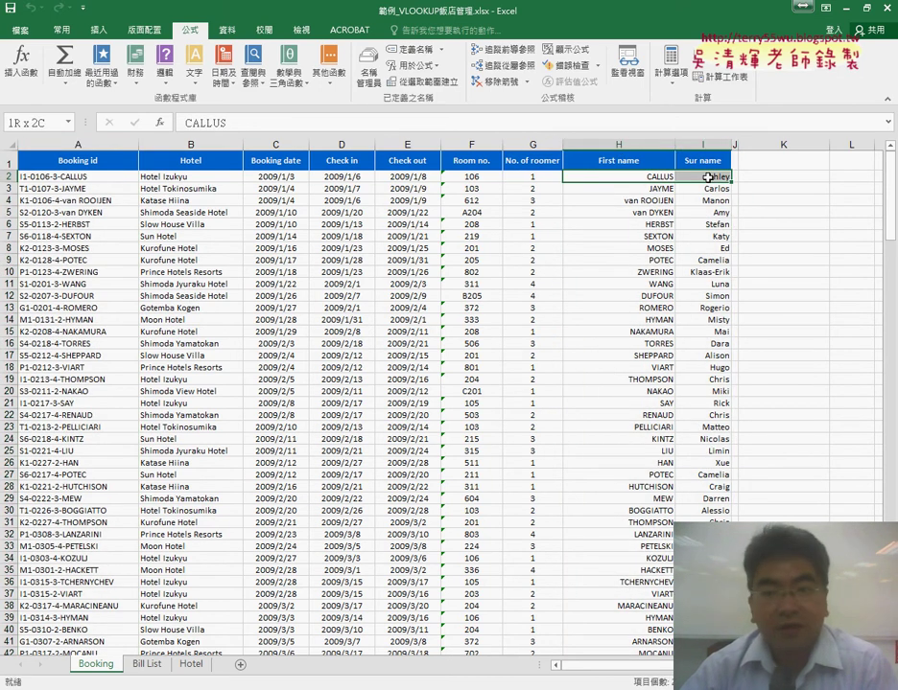
left_click(708, 178)
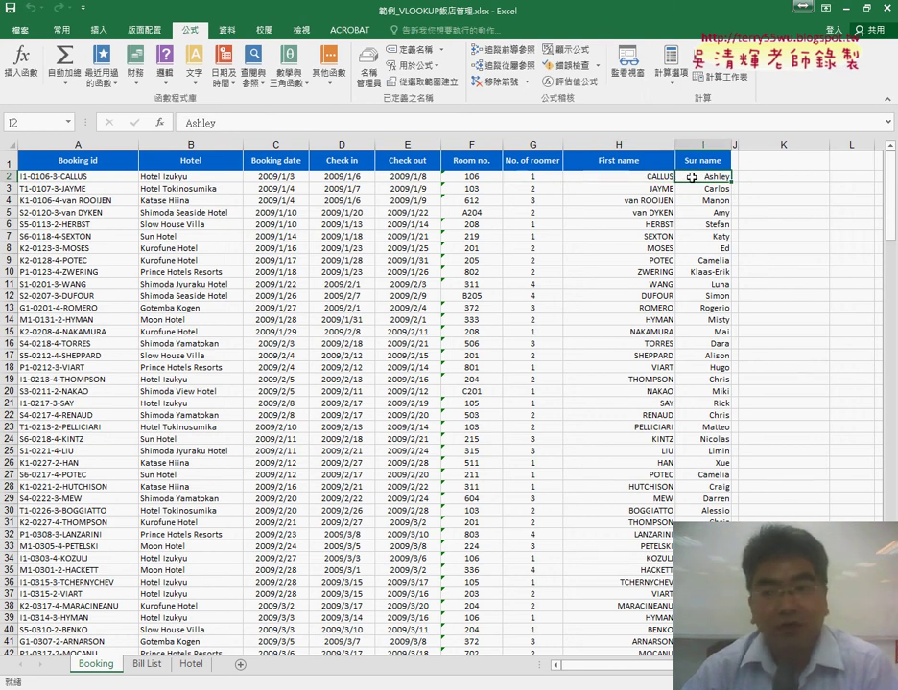
left_click_drag(692, 178, 648, 178)
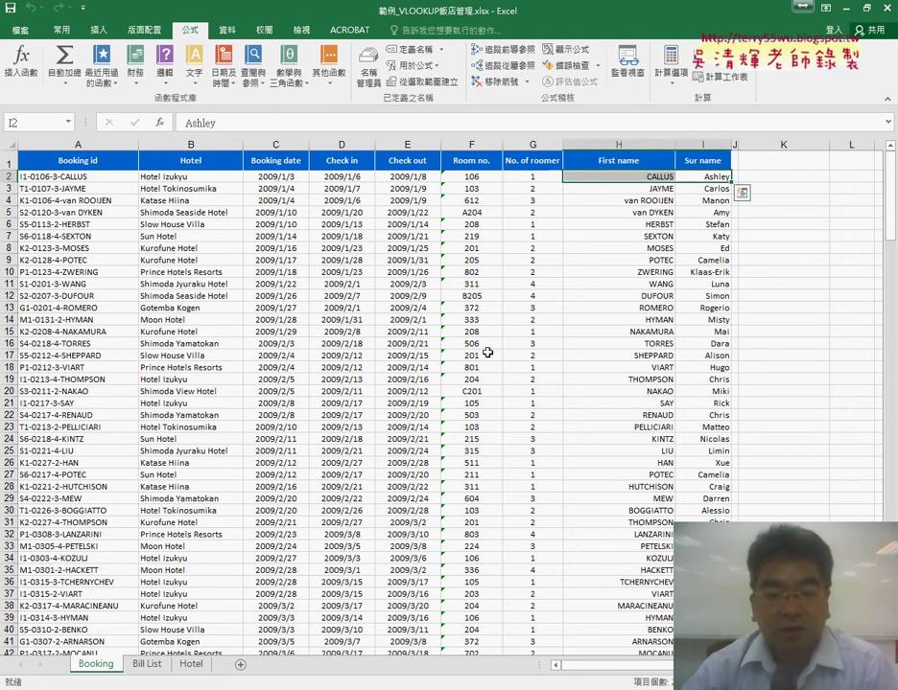
left_click(159, 666)
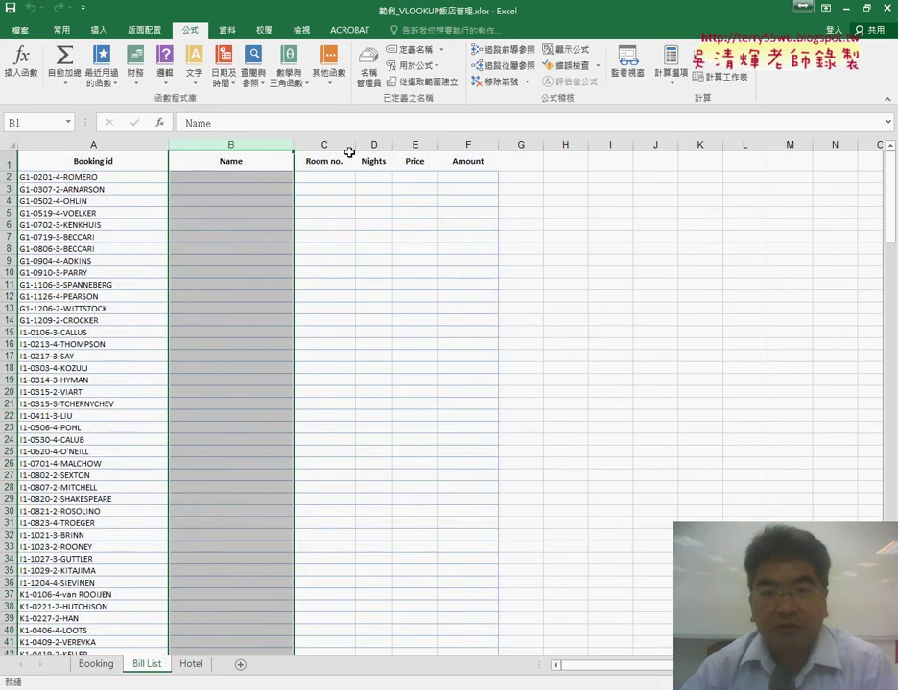
left_click(340, 145)
left_click(100, 665)
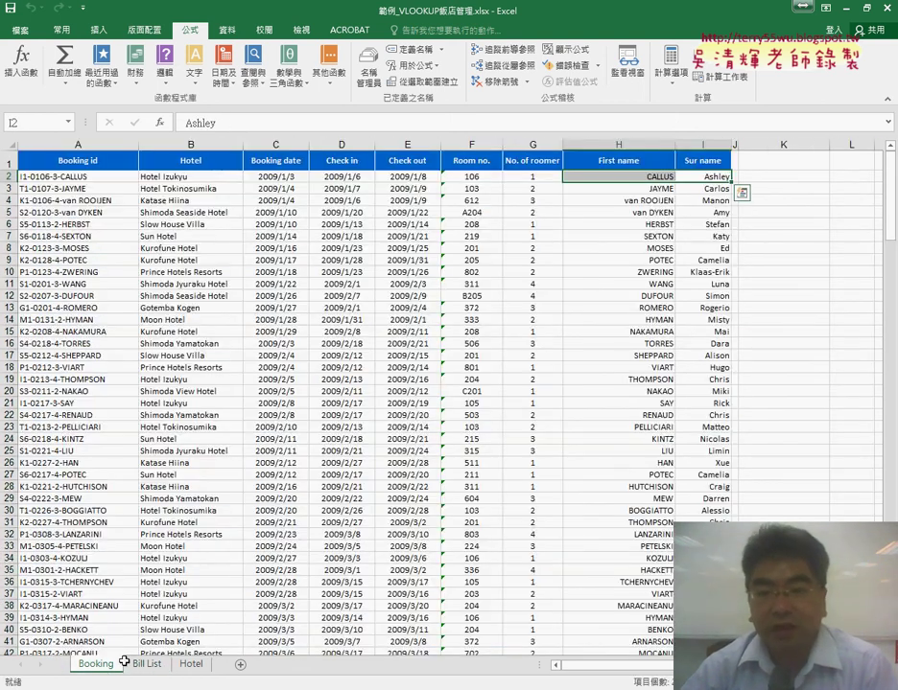
left_click(468, 145)
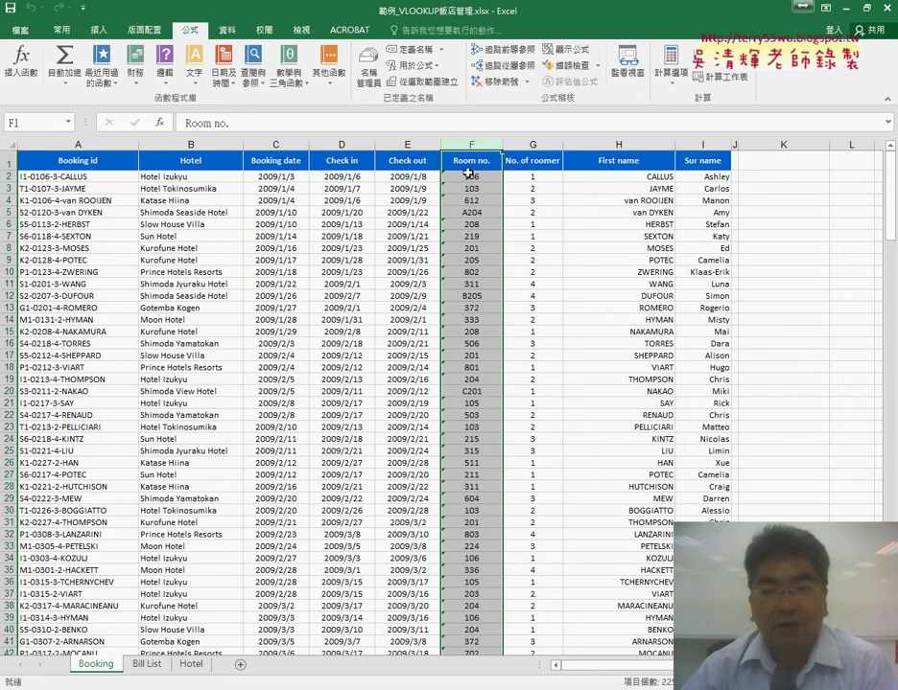
left_click(149, 665)
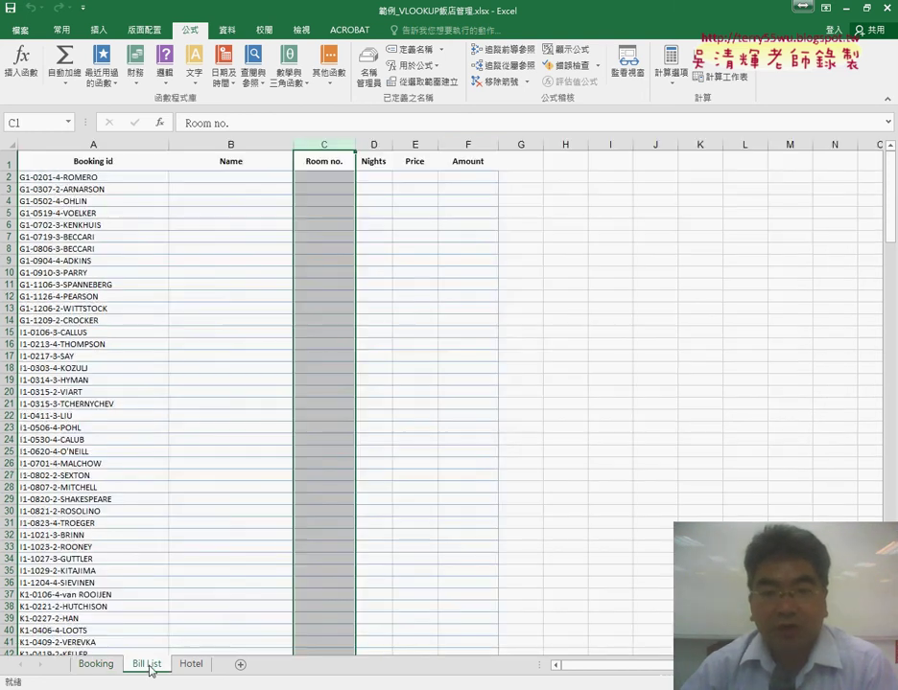
left_click(374, 177)
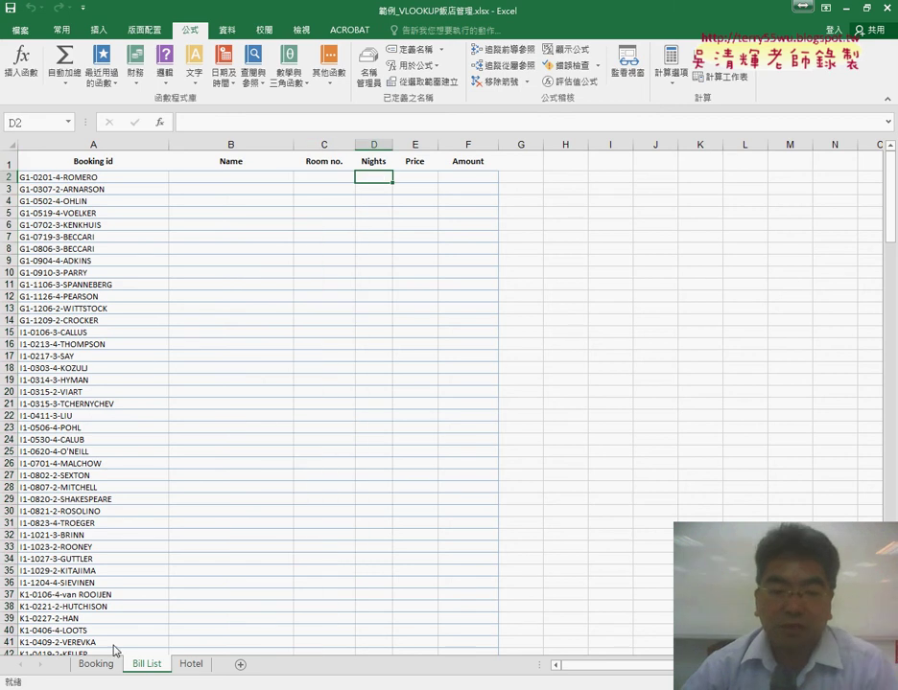
left_click(98, 665)
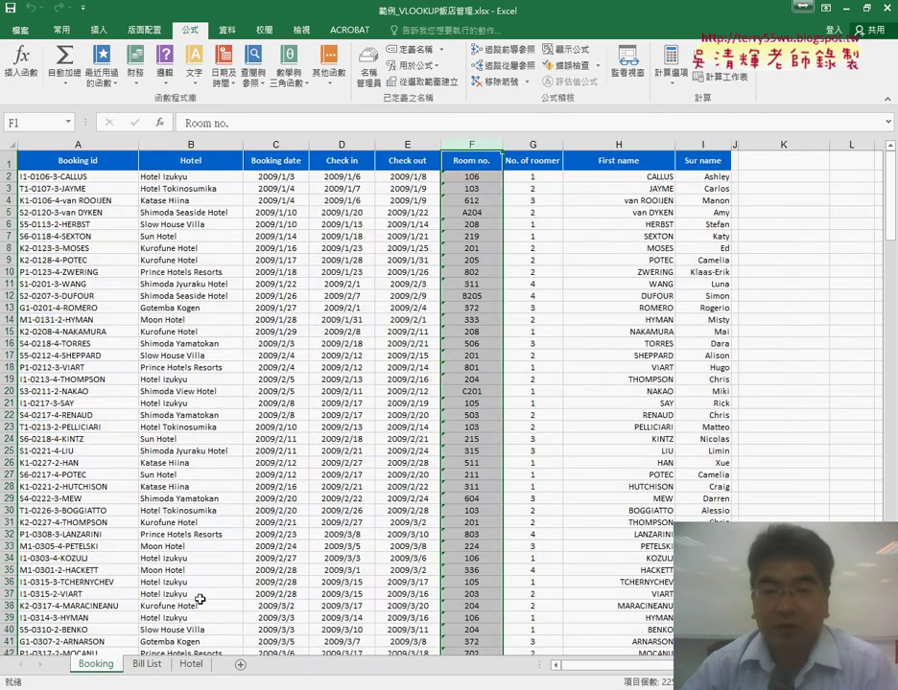
left_click(407, 144)
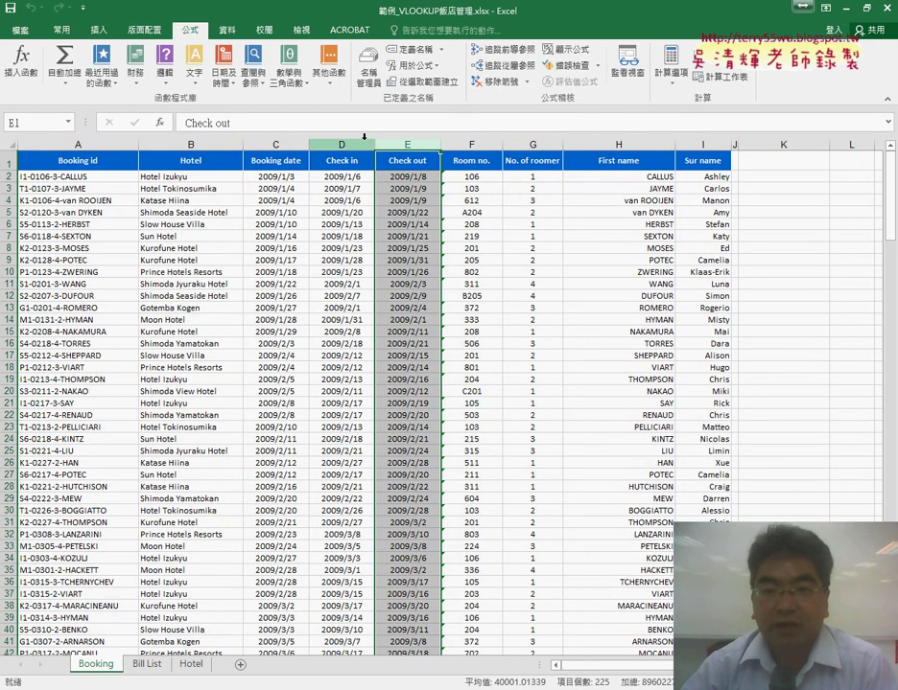
left_click(344, 144)
left_click(406, 146)
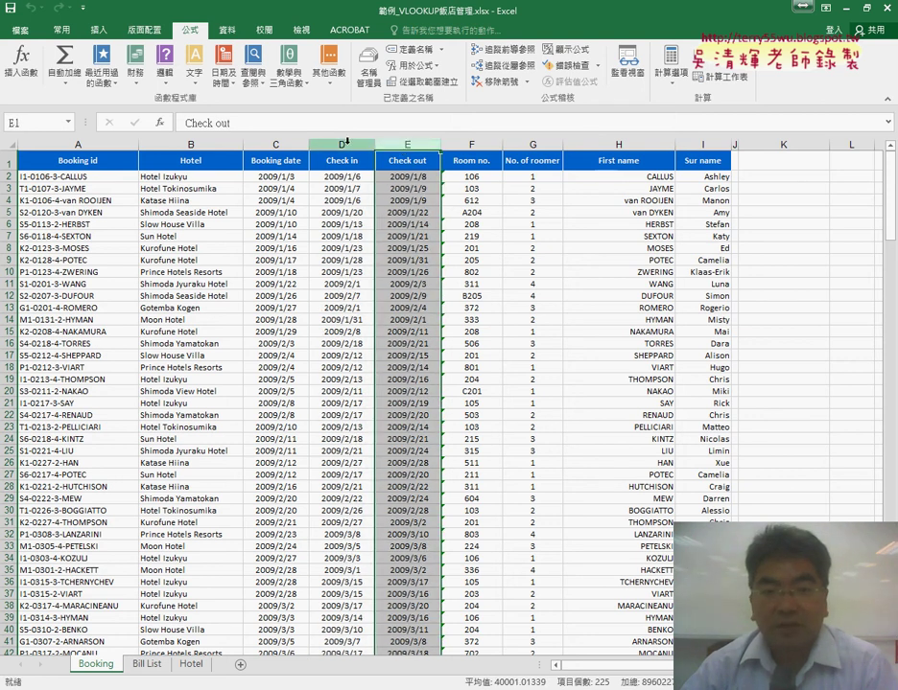
left_click(342, 143)
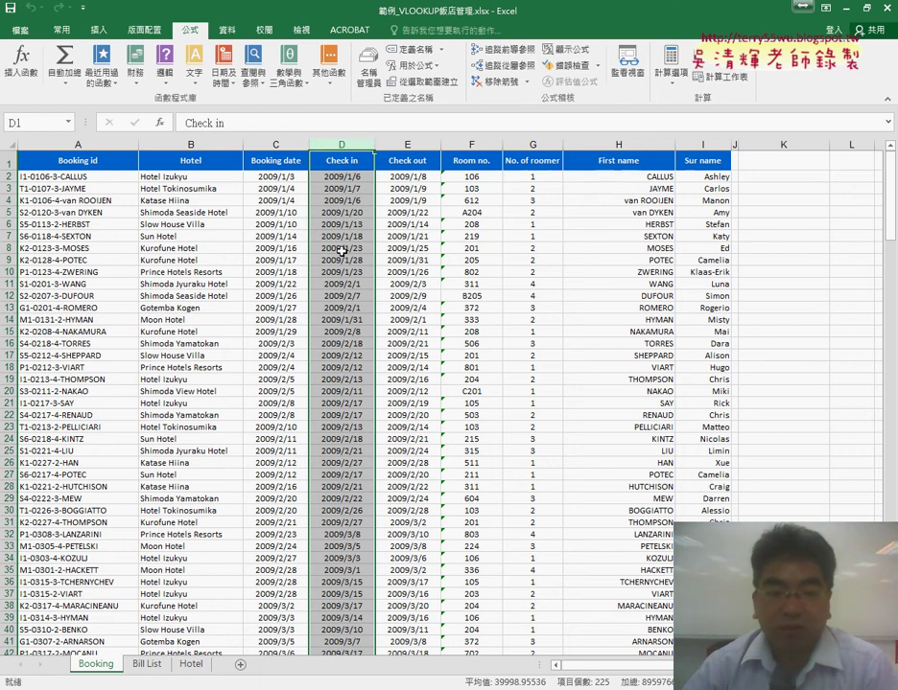
left_click(158, 665)
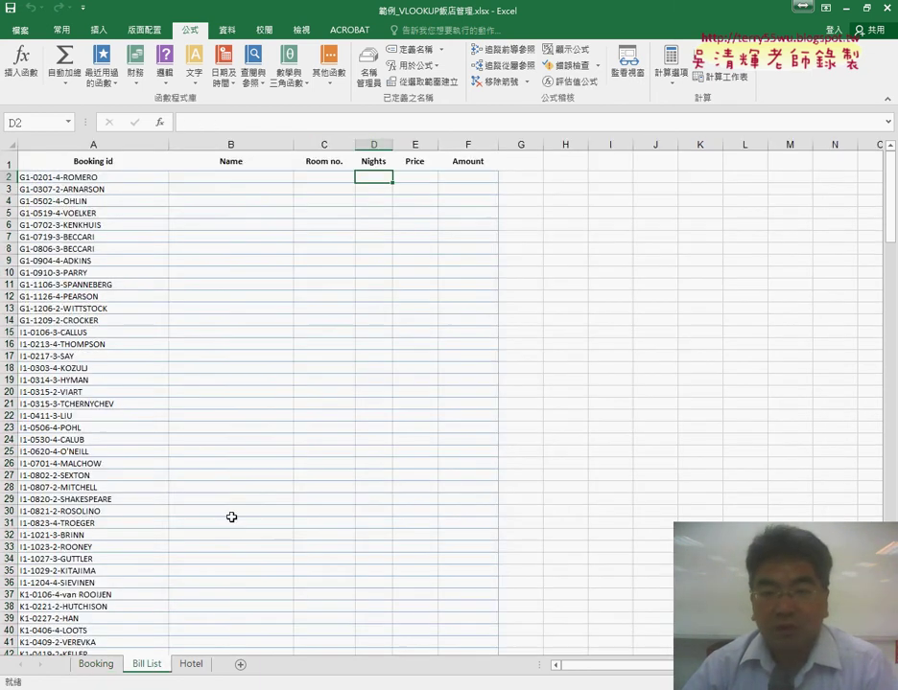
left_click(417, 181)
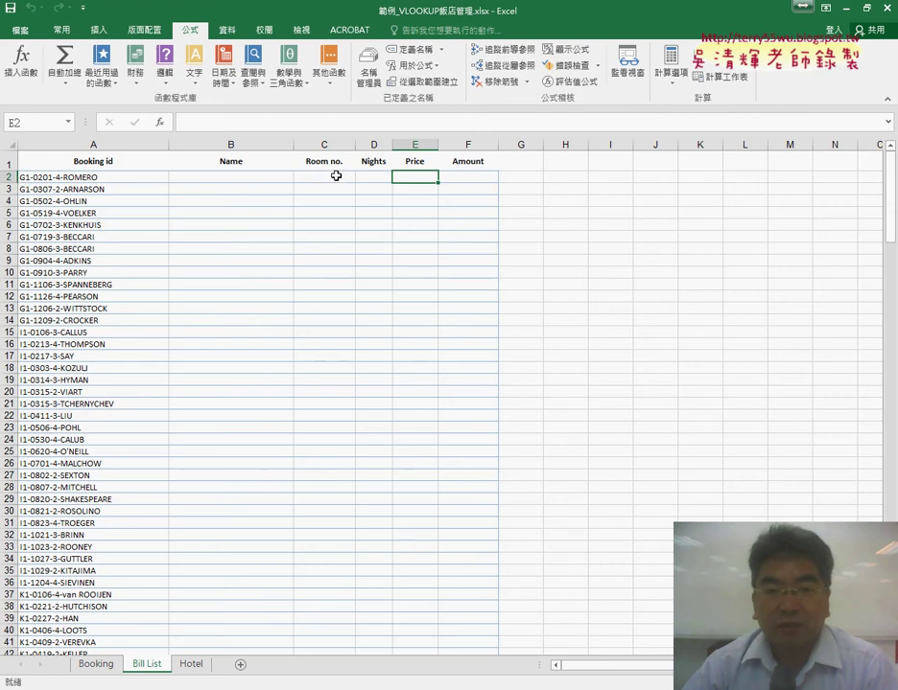
left_click(190, 664)
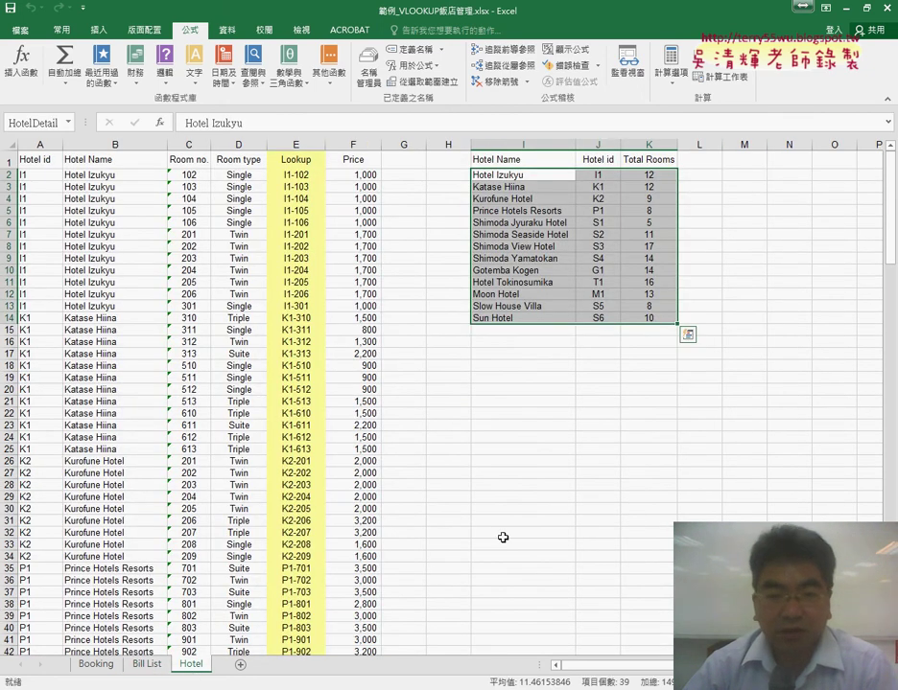
left_click(356, 147)
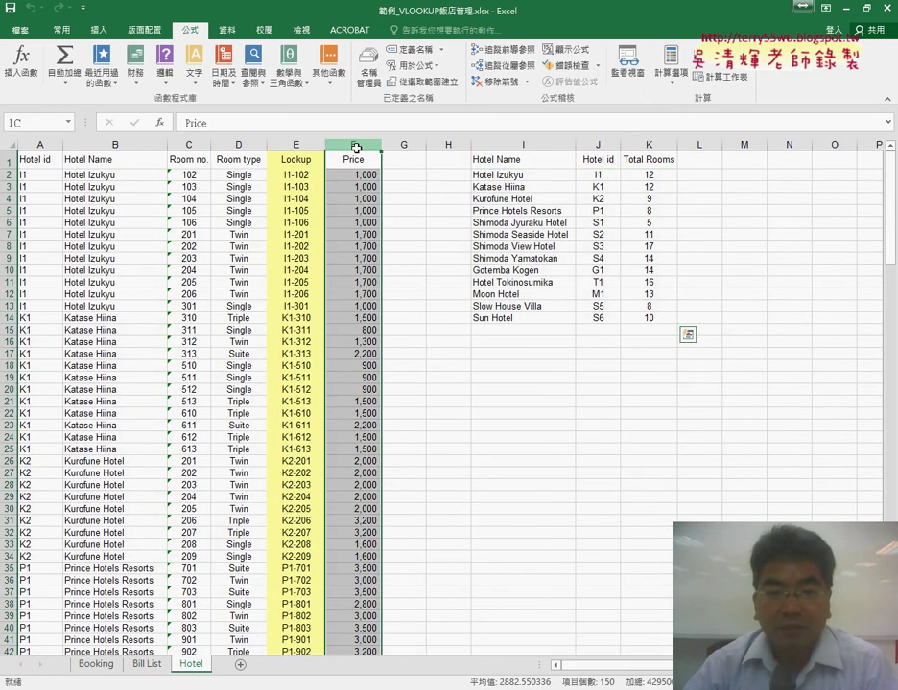
left_click_drag(356, 146, 292, 147)
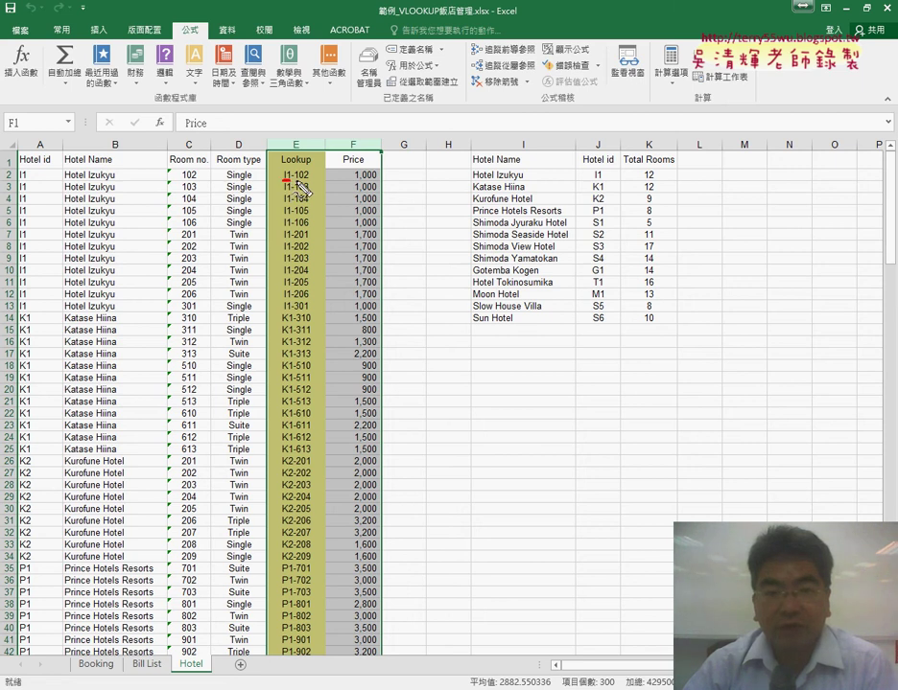
left_click_drag(299, 185, 314, 189)
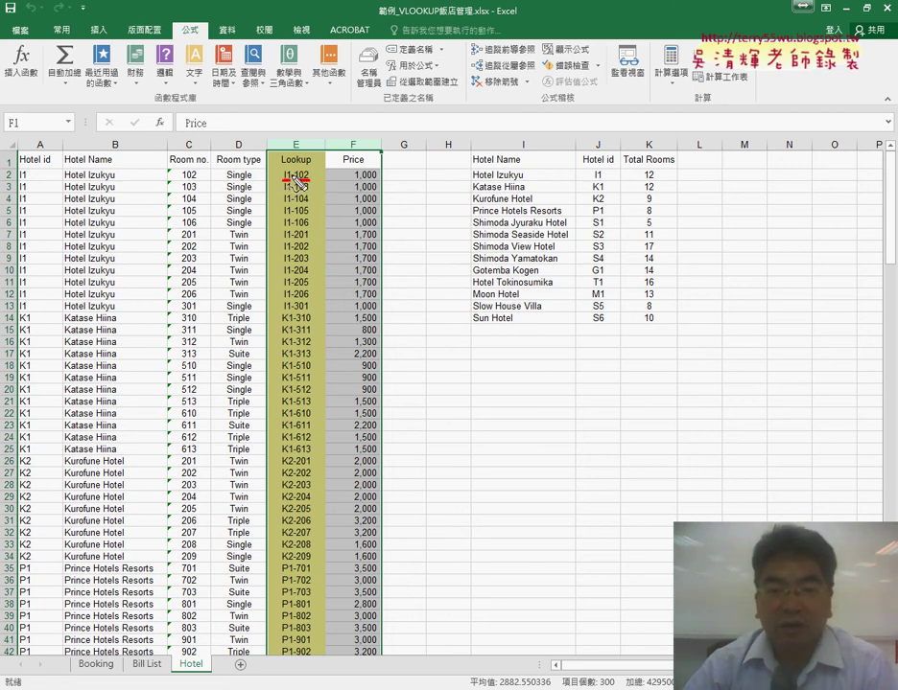
key("Escape")
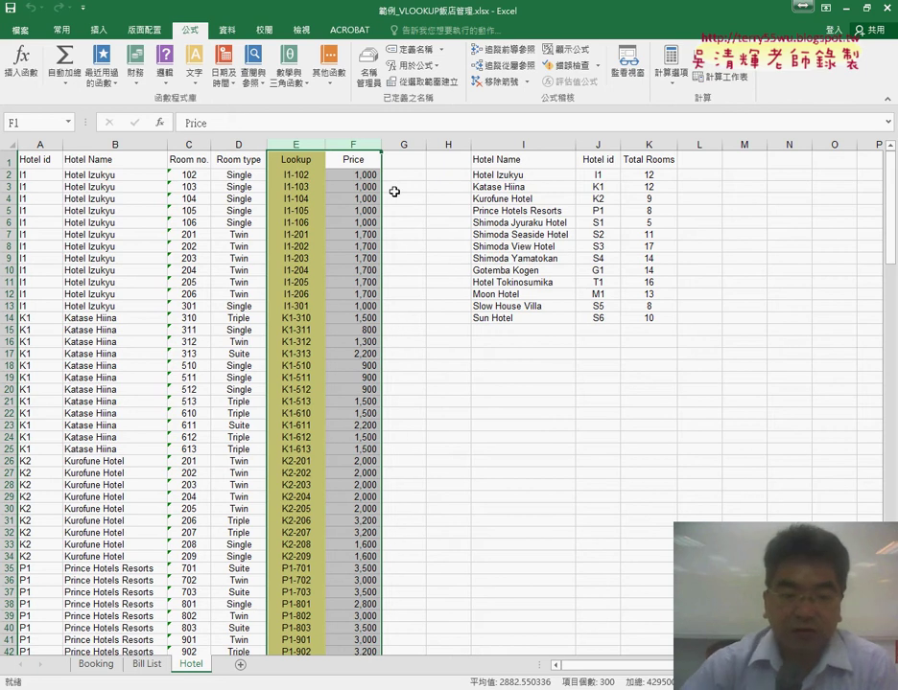
left_click(145, 668)
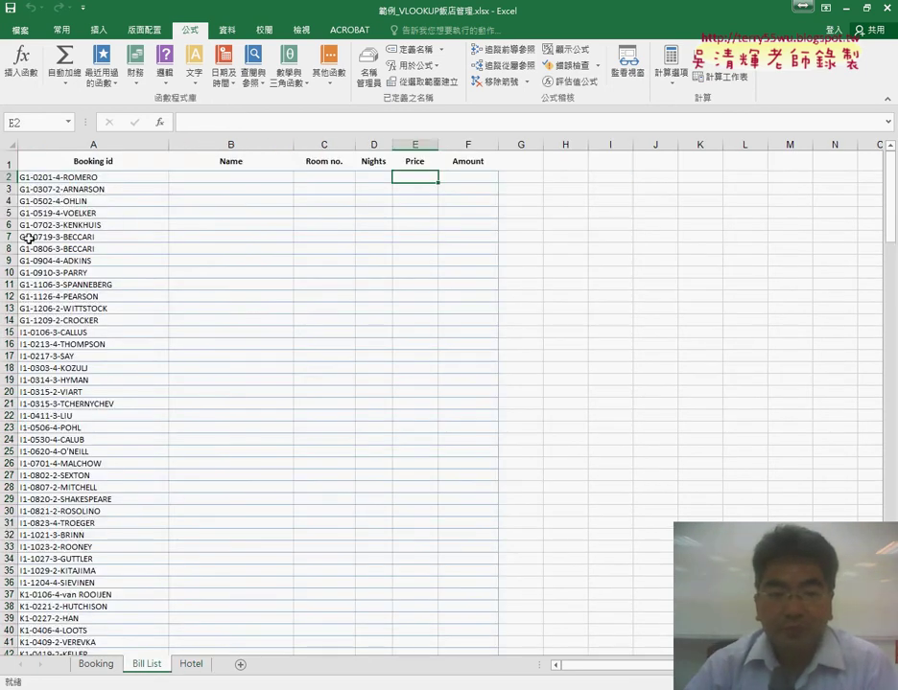
left_click(25, 179)
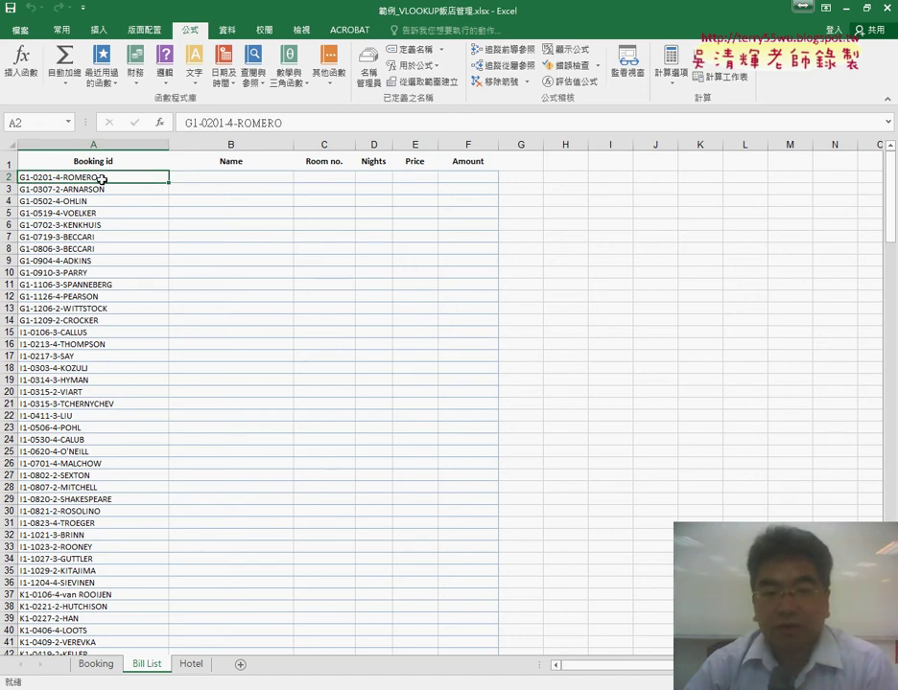
left_click(332, 182)
left_click(426, 179)
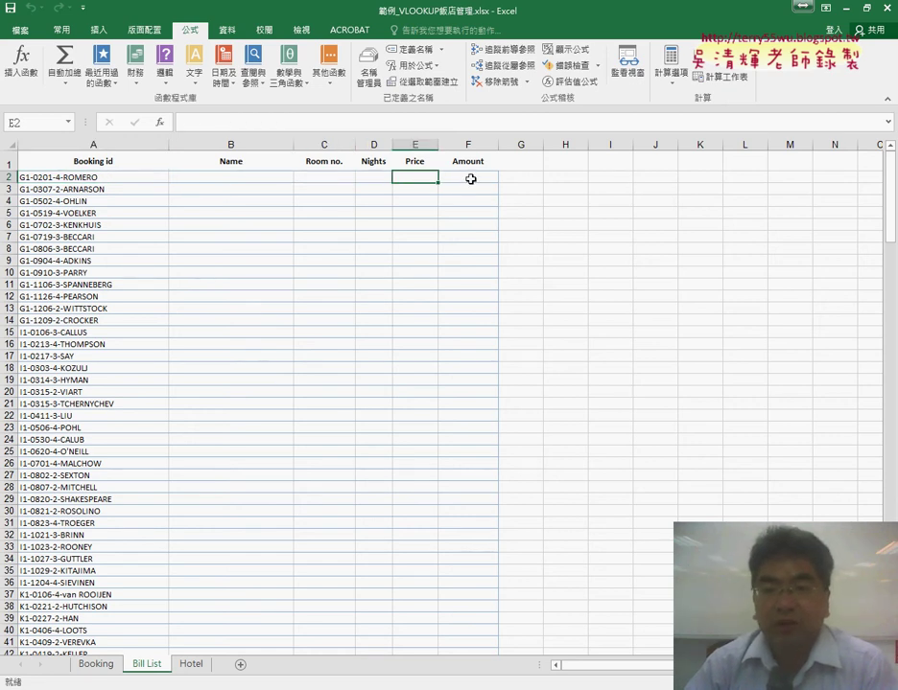
left_click(470, 179)
left_click_drag(374, 181, 418, 181)
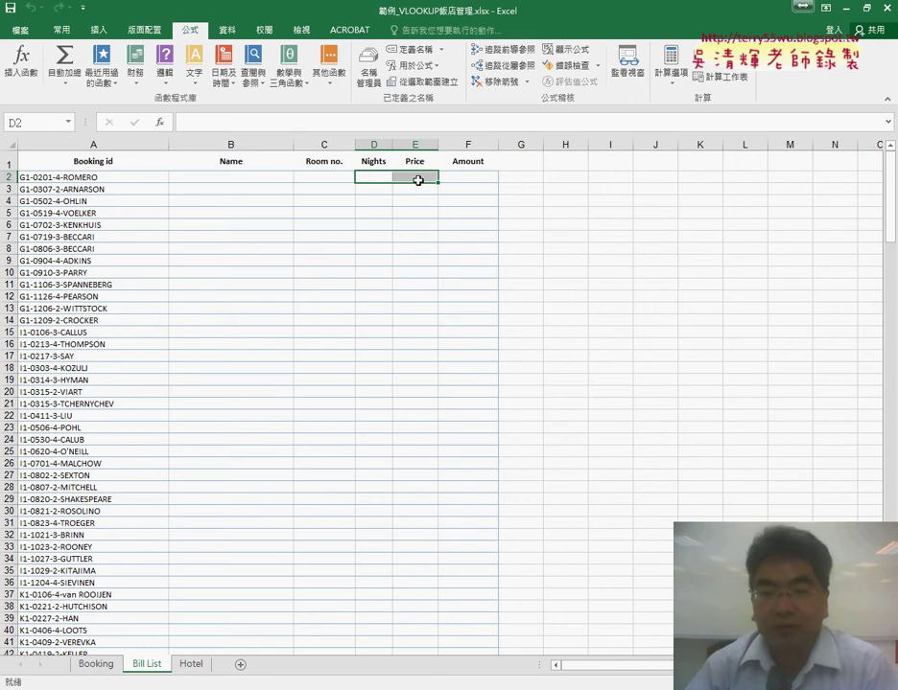
left_click(463, 179)
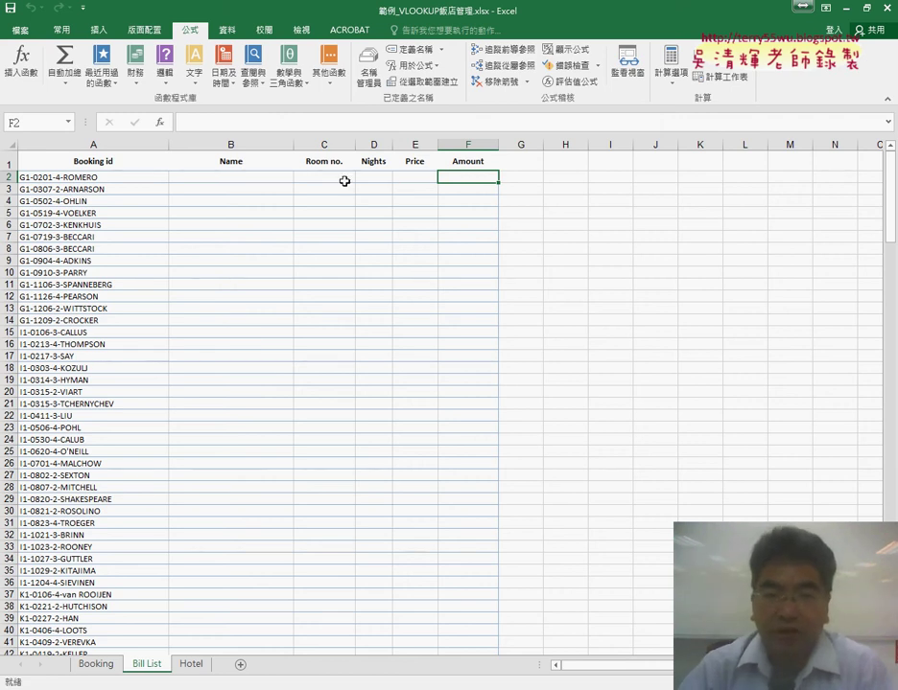
- Start a VLOOKUP in Bill List cell B2 from the Lookup & Reference category
left_click(239, 179)
left_click(159, 122)
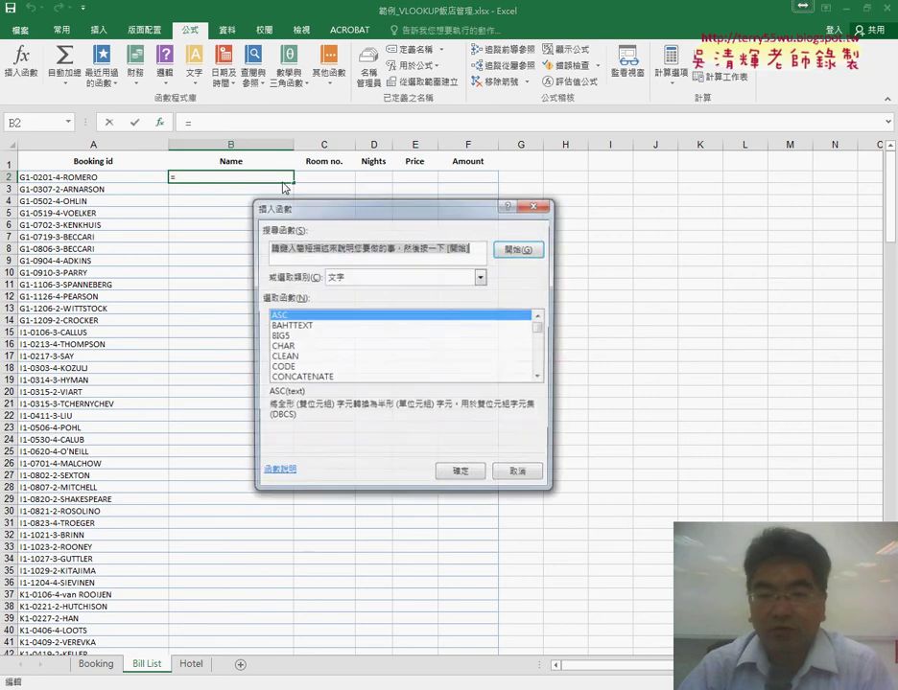
left_click_drag(447, 206, 530, 114)
left_click(567, 188)
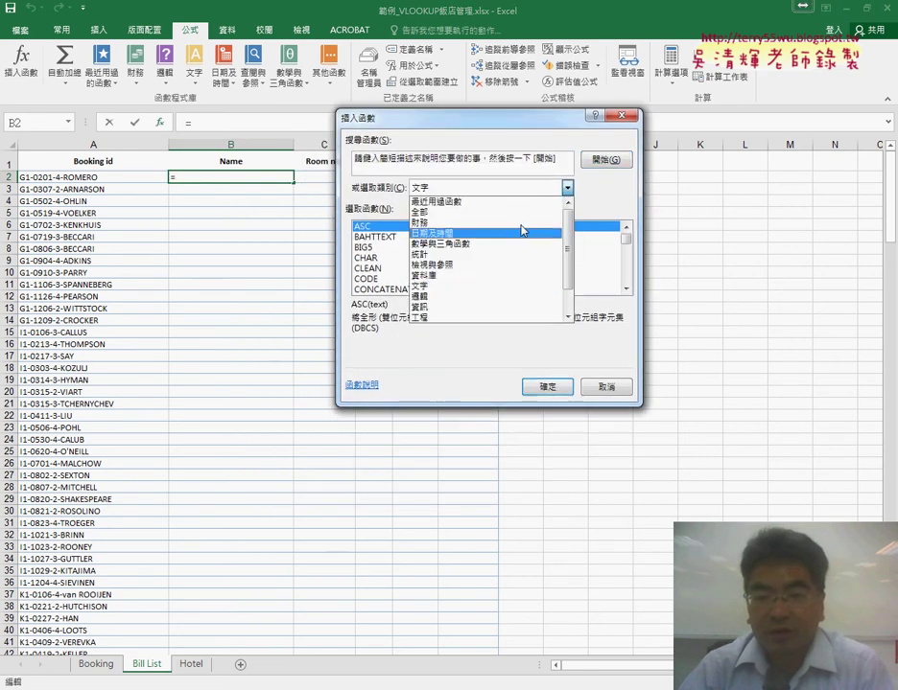
left_click(543, 264)
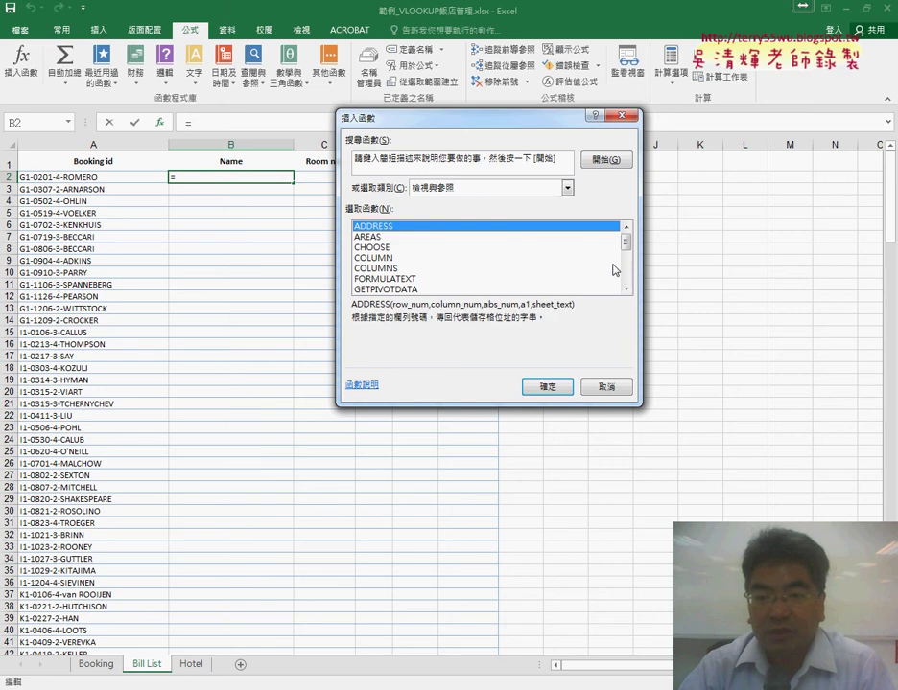
scroll(622, 272, "down", 5)
double_click(402, 293)
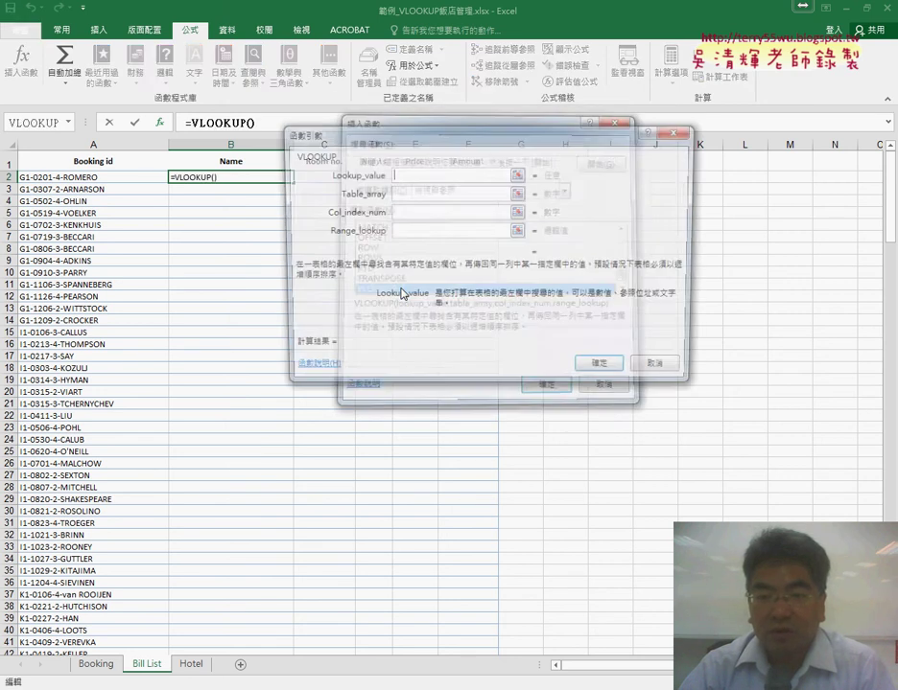
- Set the lookup value to A2 and the table to the Booking named range
left_click(105, 178)
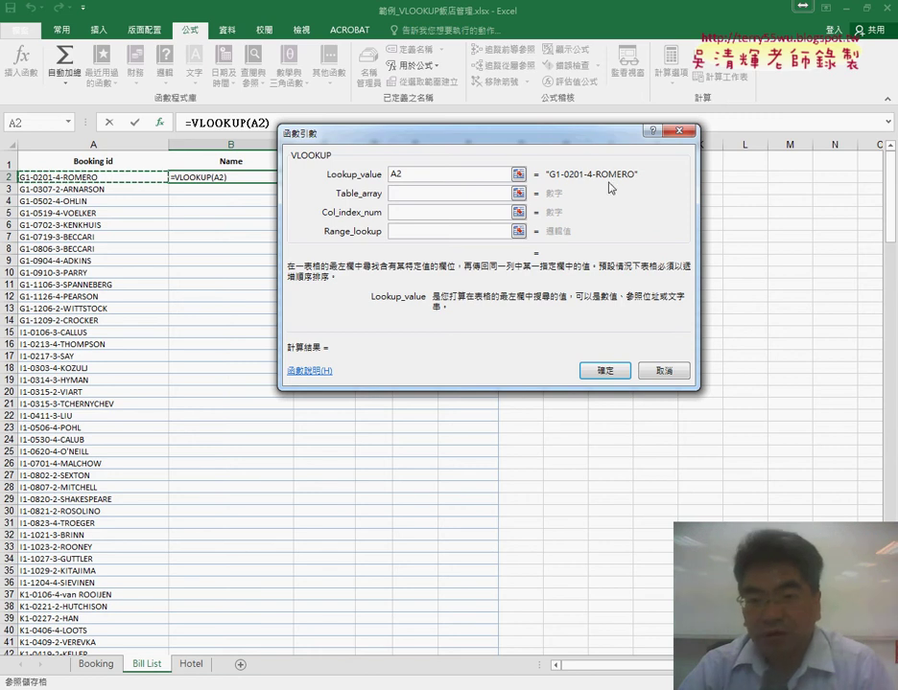
left_click(426, 195)
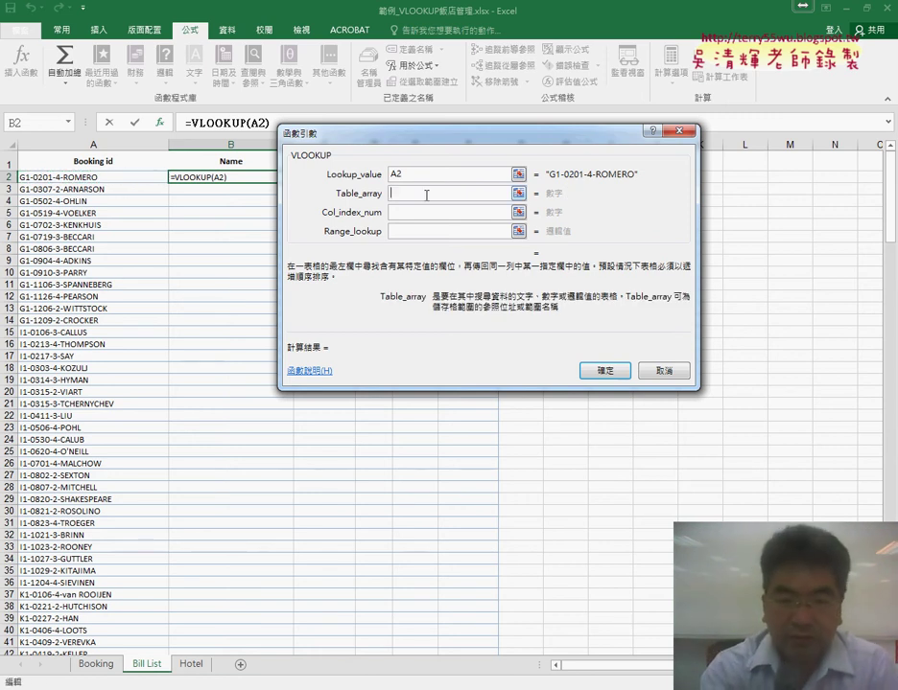
key("F3")
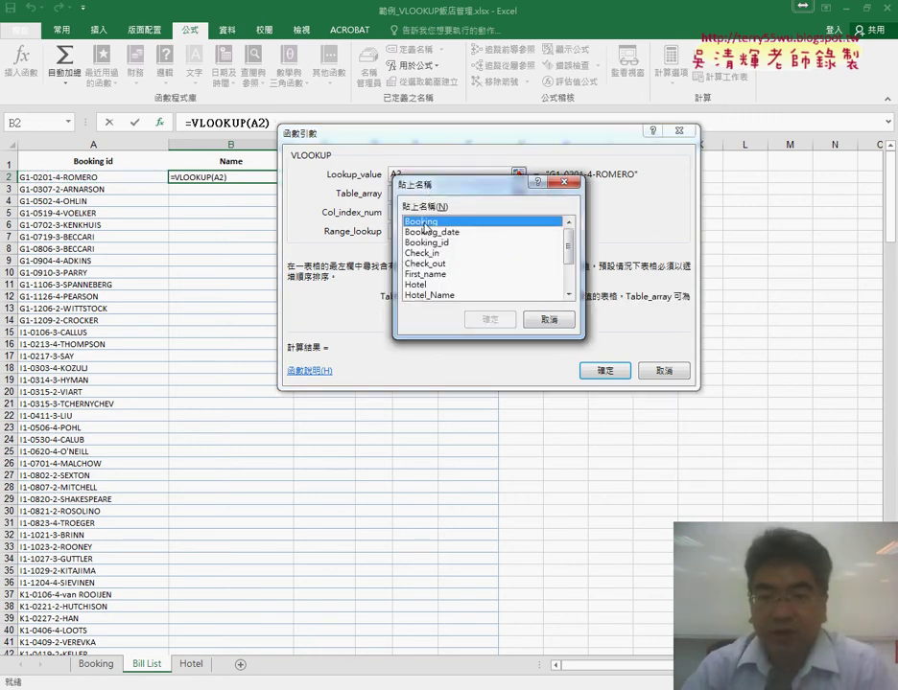
double_click(422, 223)
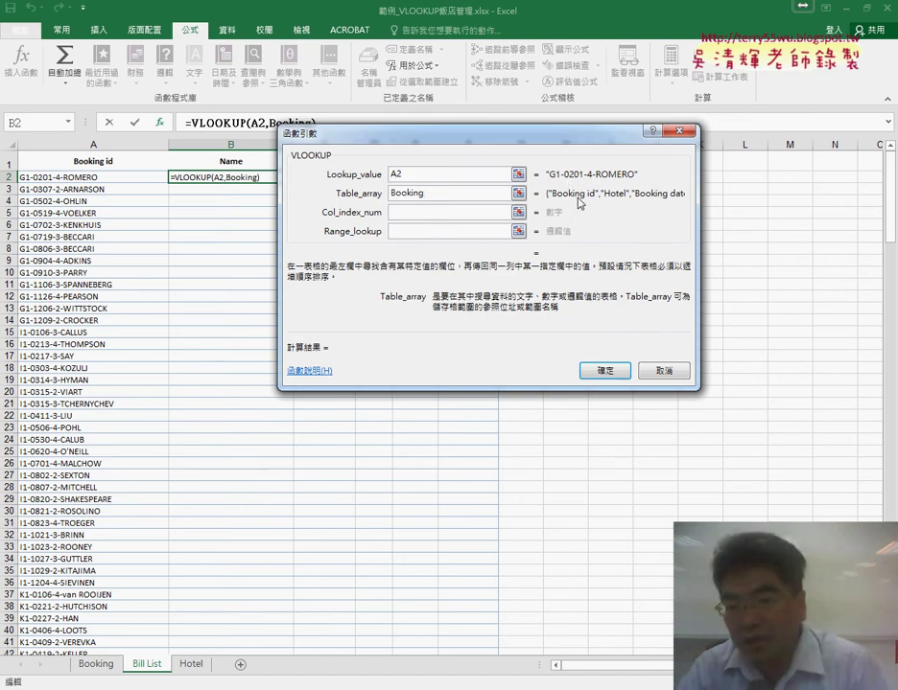
- Set column index 8 and range lookup 0, then confirm the VLOOKUP
left_click(430, 212)
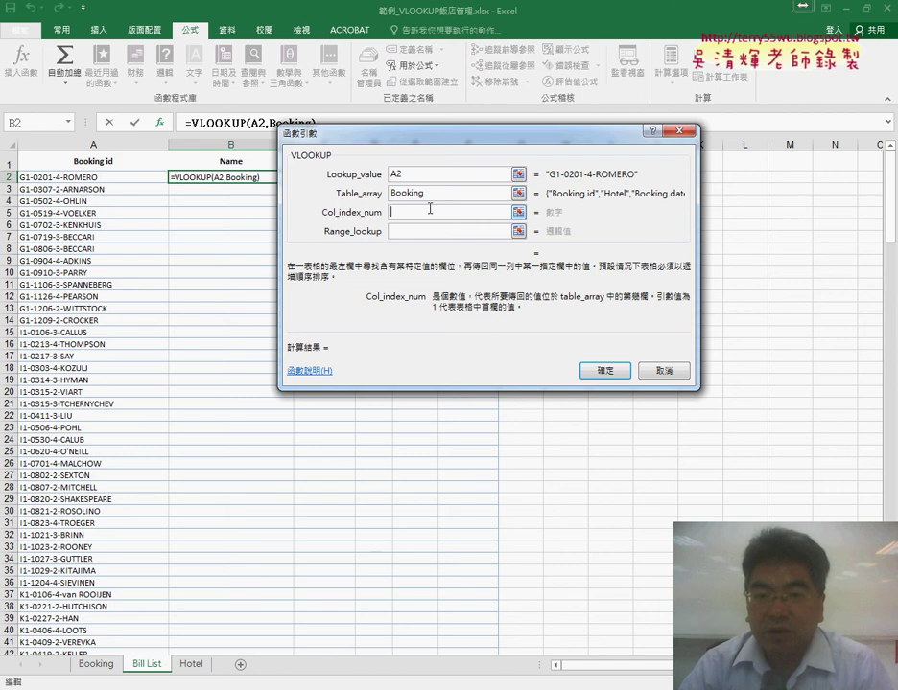
left_click_drag(453, 144, 467, 241)
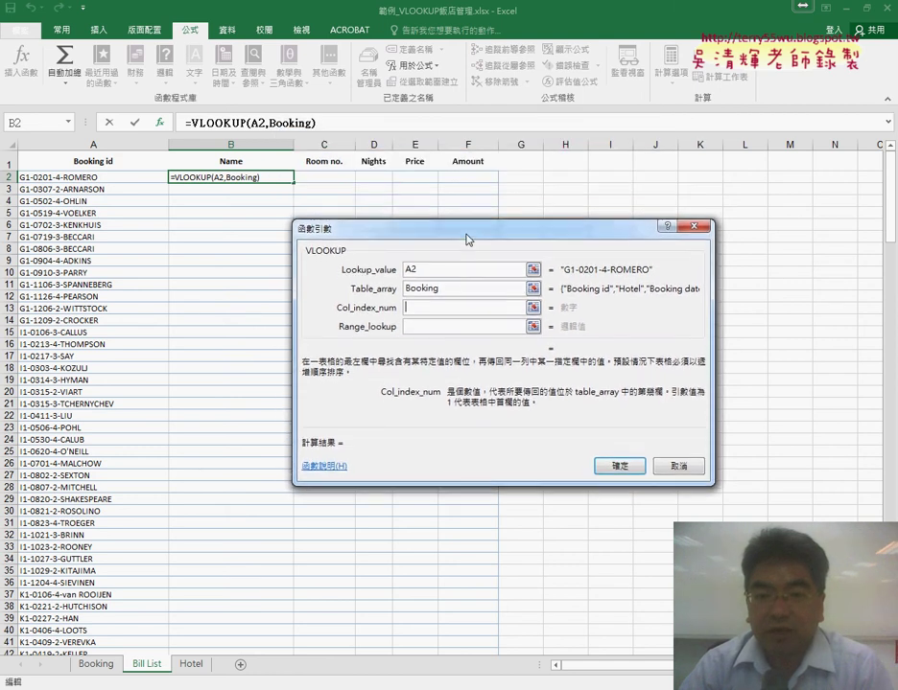
left_click(458, 296)
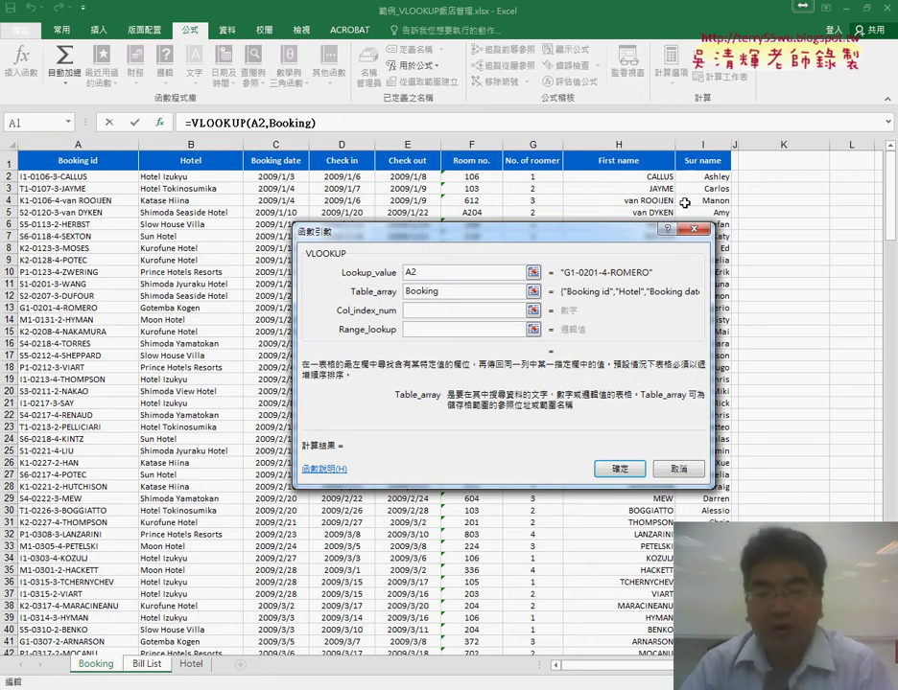
left_click(456, 311)
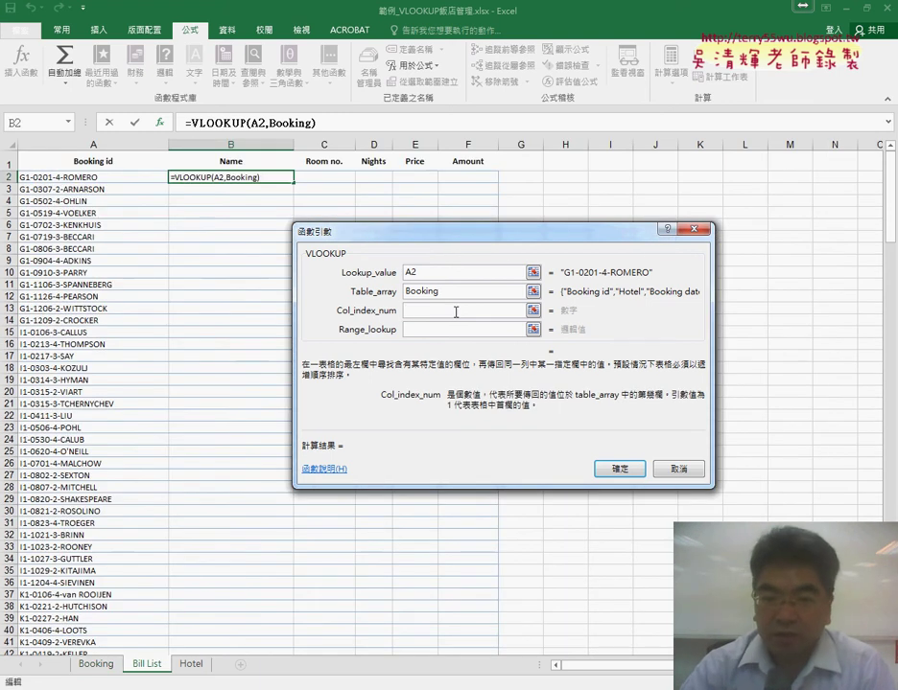
type("8")
left_click(445, 328)
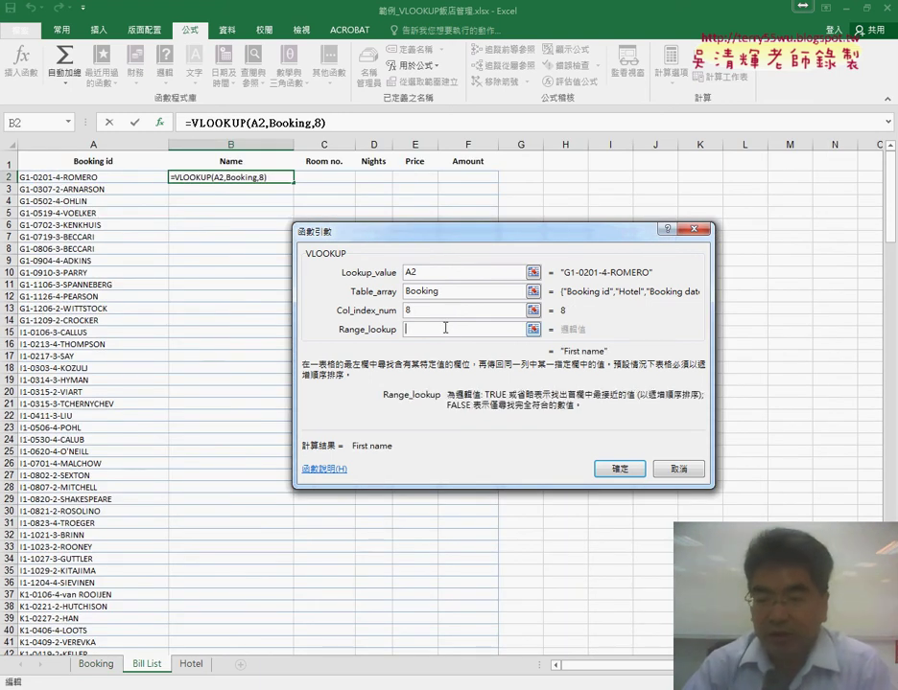
type("0")
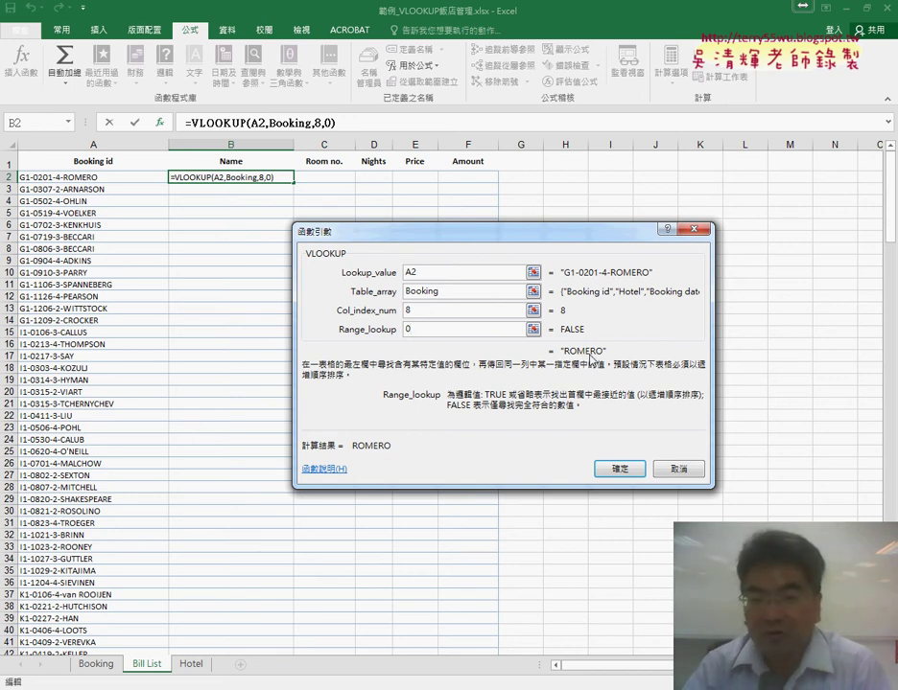
left_click(623, 469)
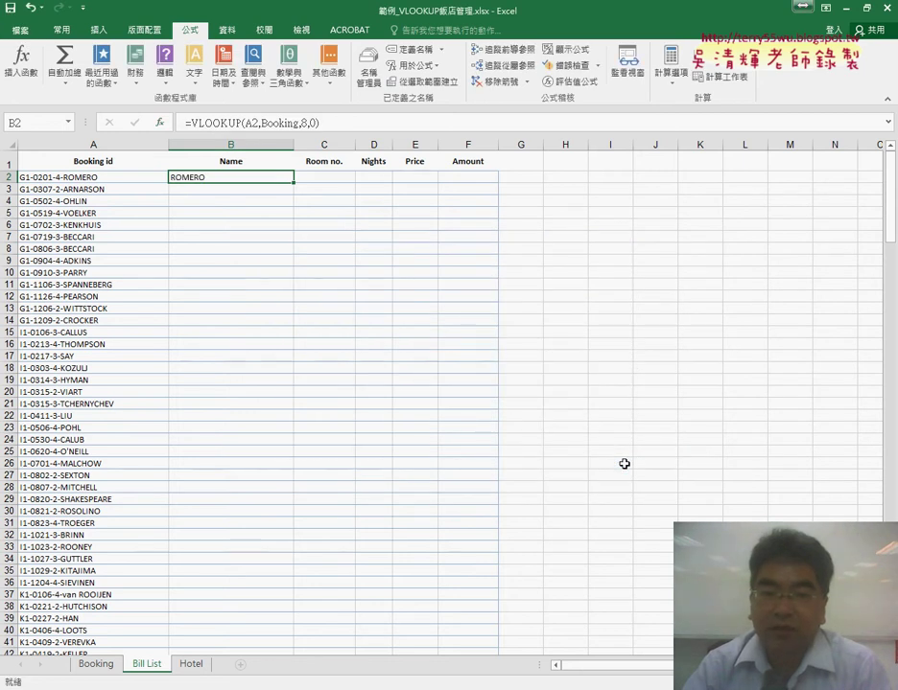
- Append &" "& and a copy of the VLOOKUP using column 9 to B2's formula
left_click(351, 125)
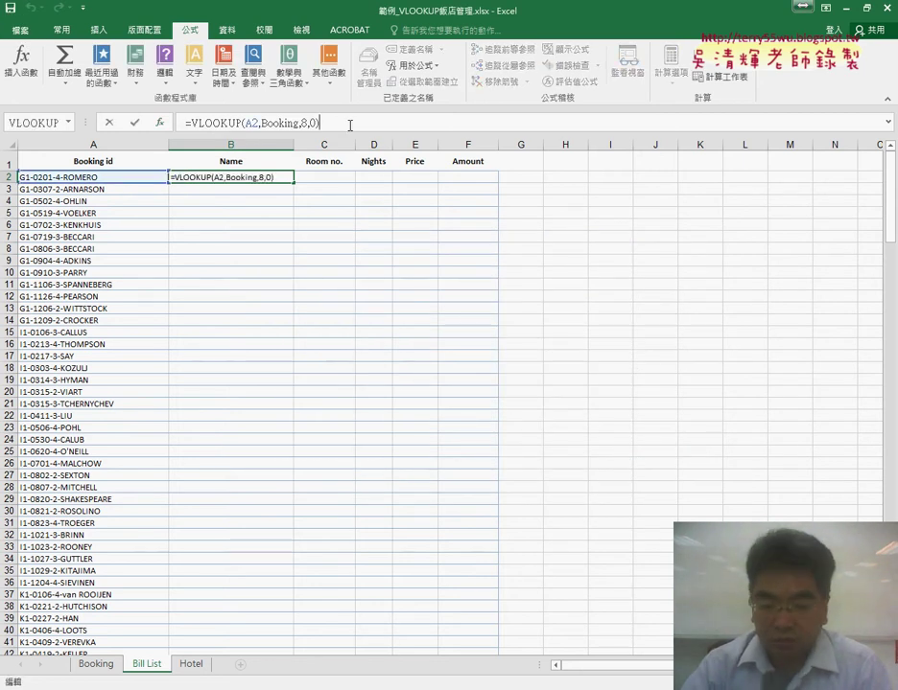
type("&\"")
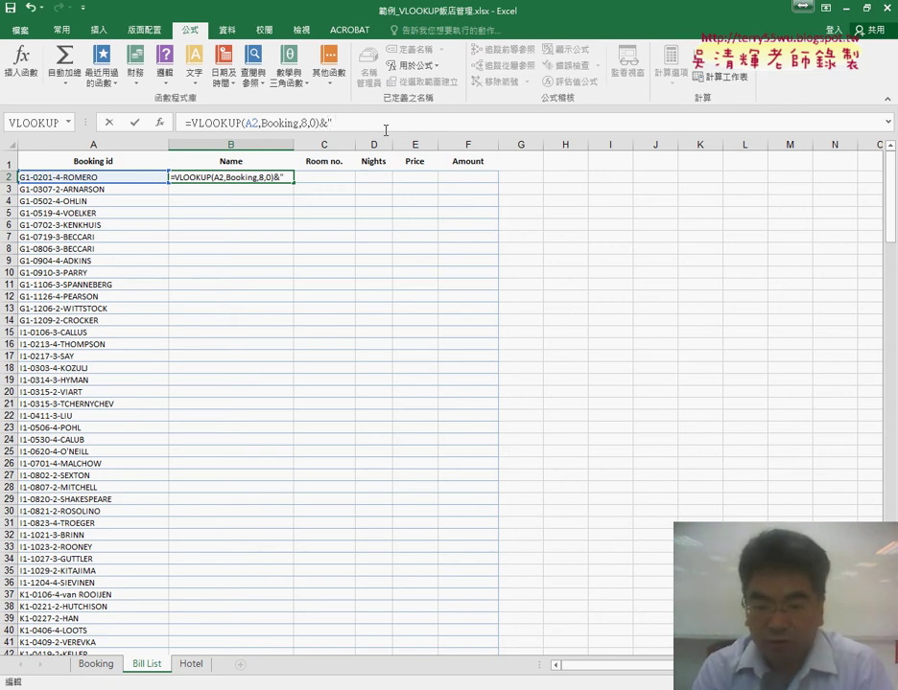
type(" \"")
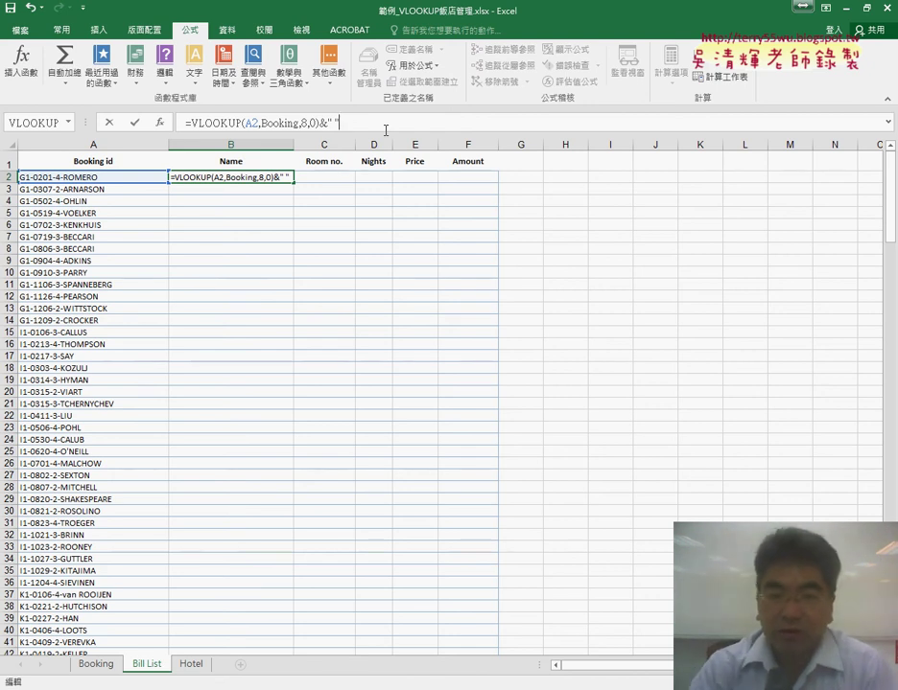
type("&")
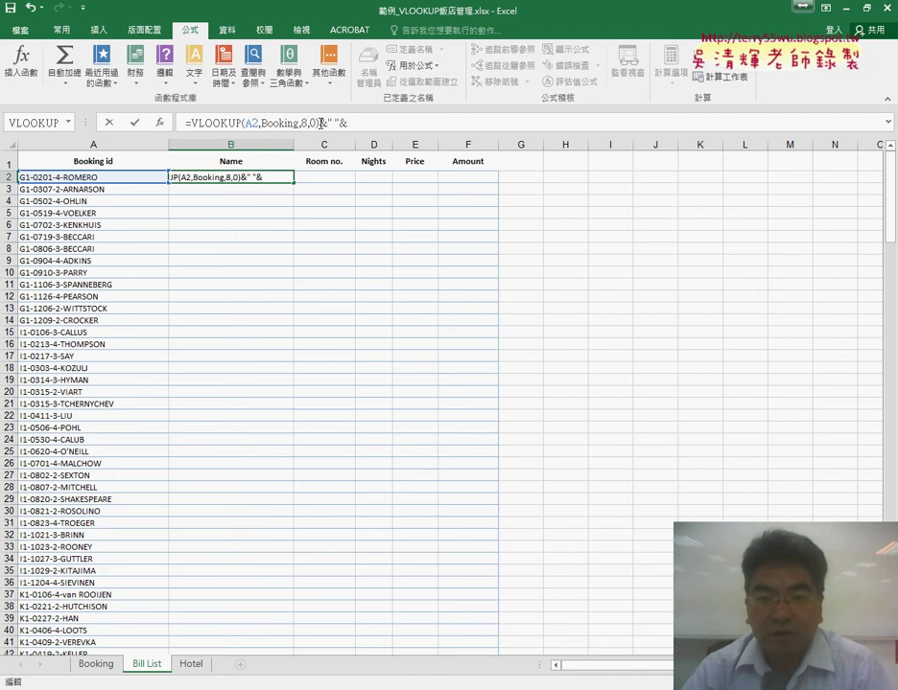
left_click_drag(320, 122, 217, 122)
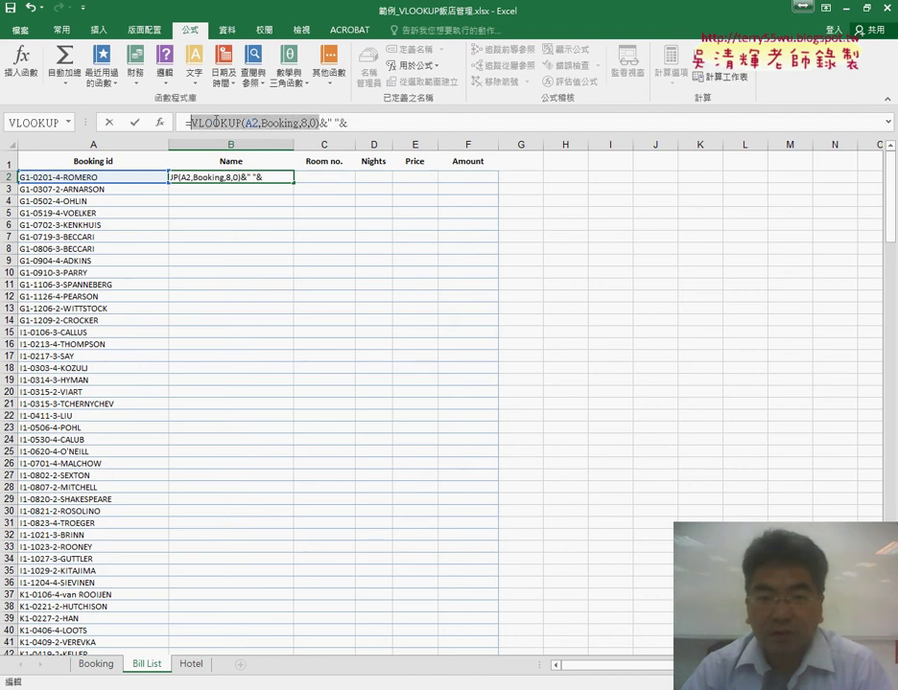
right_click(243, 122)
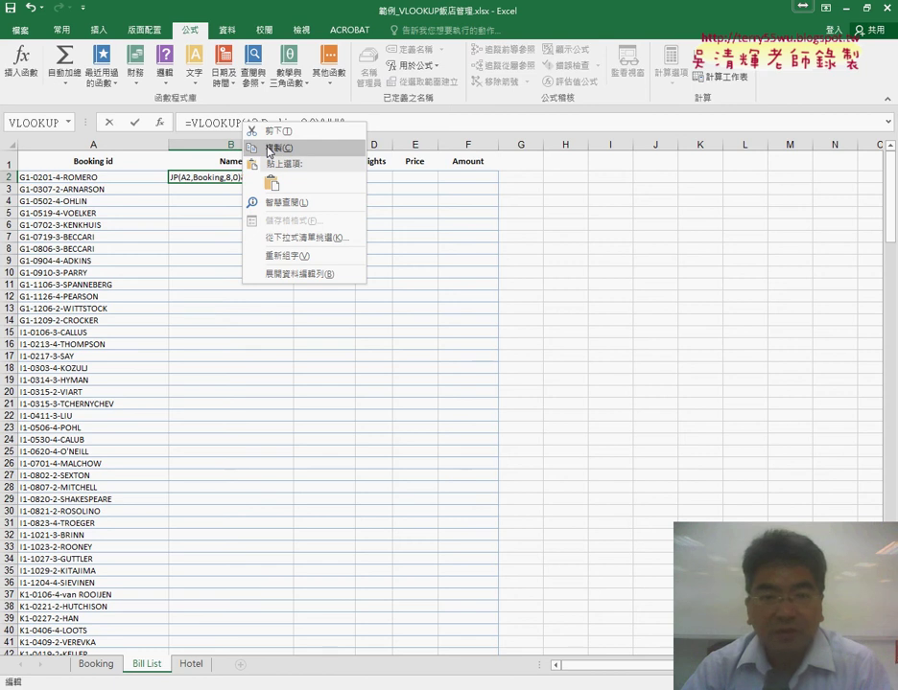
left_click(270, 151)
left_click(380, 123)
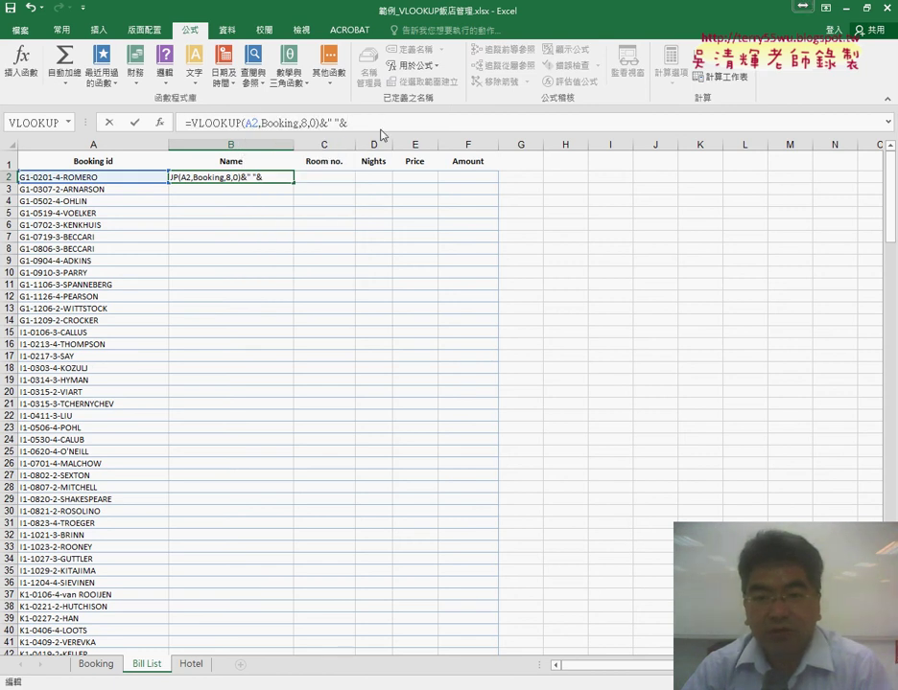
right_click(381, 134)
left_click(412, 185)
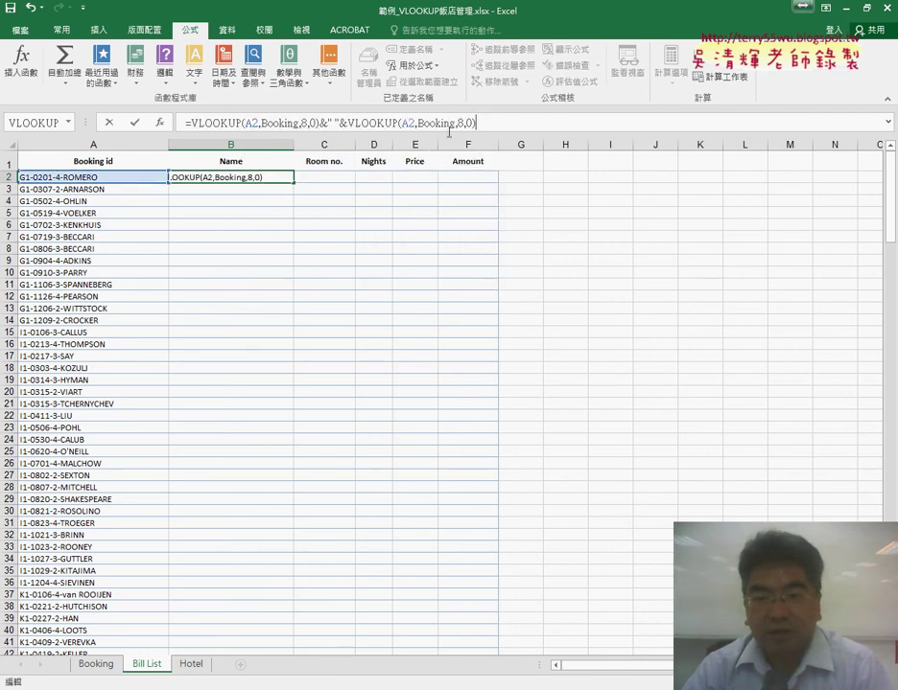
double_click(464, 123)
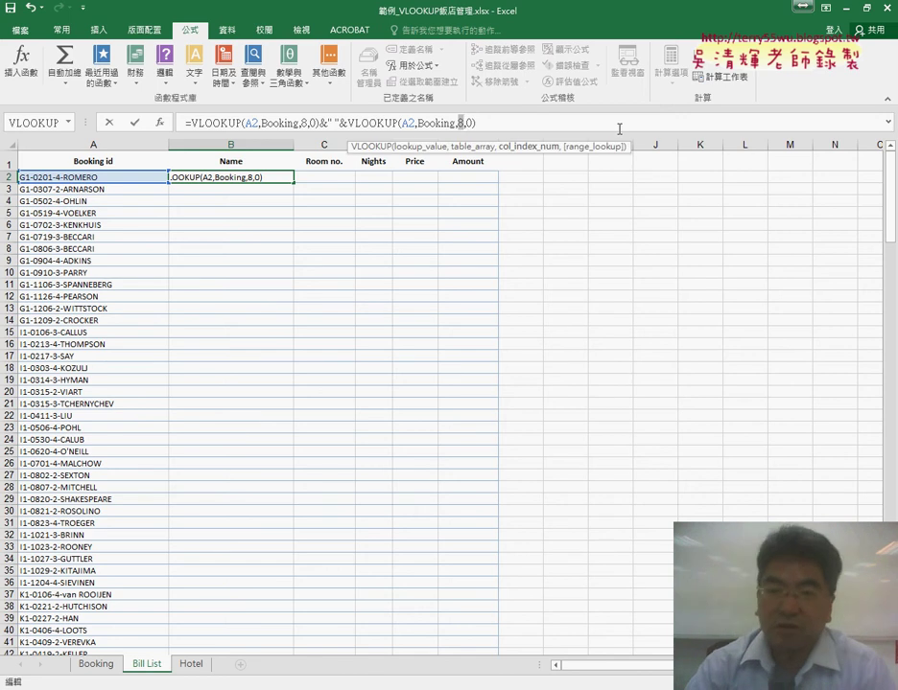
type("9")
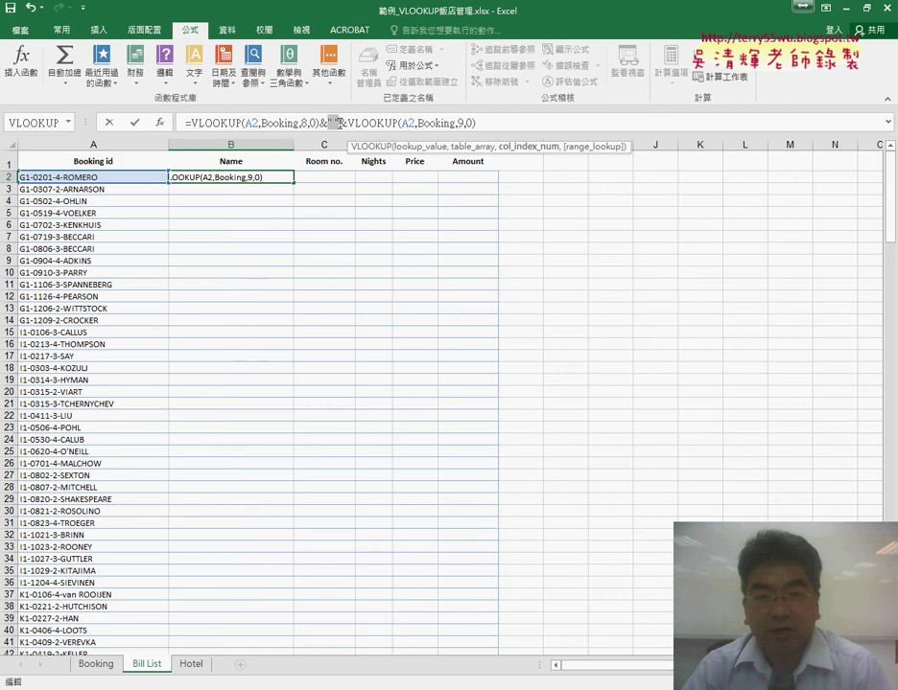
- Commit the combined surname and first-name formula and fill it down column B
double_click(330, 123)
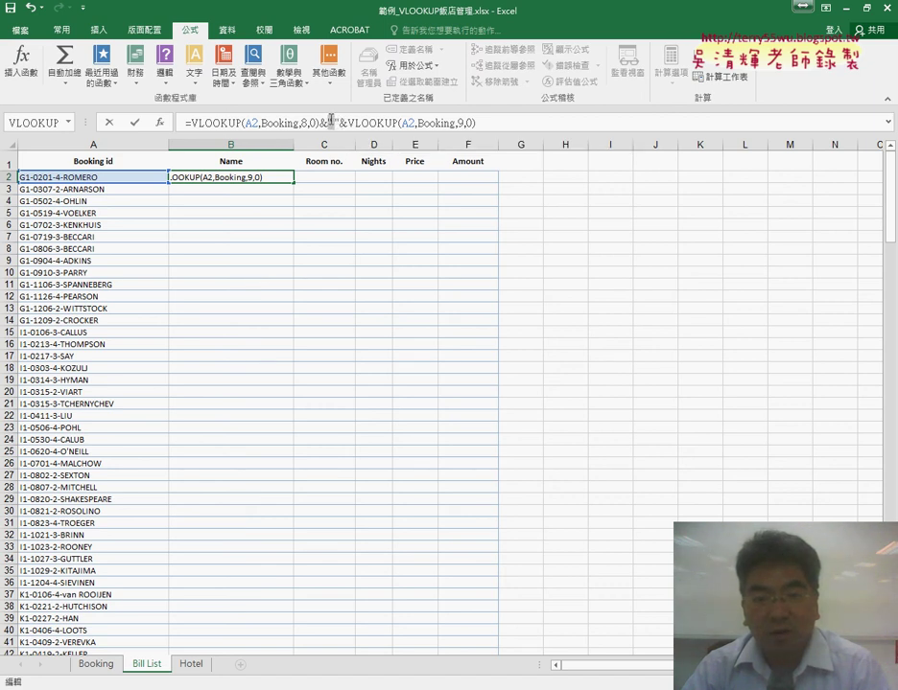
left_click(134, 123)
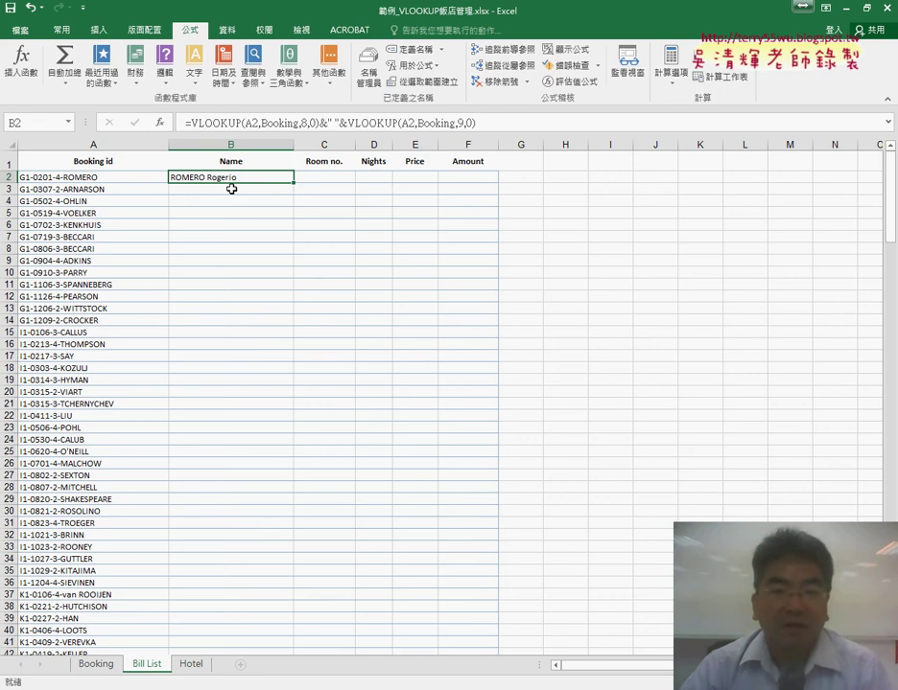
double_click(296, 185)
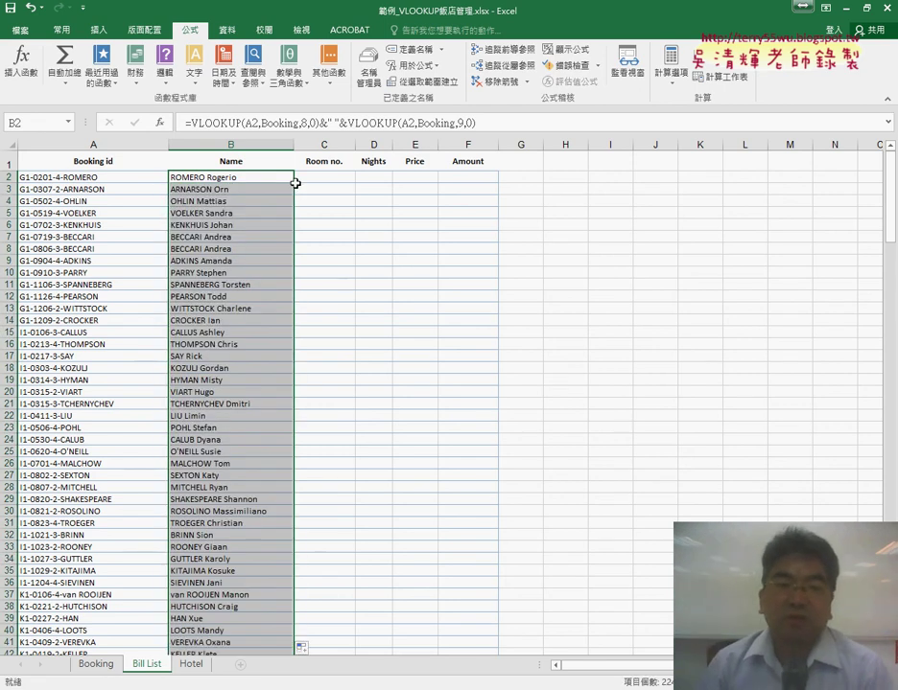
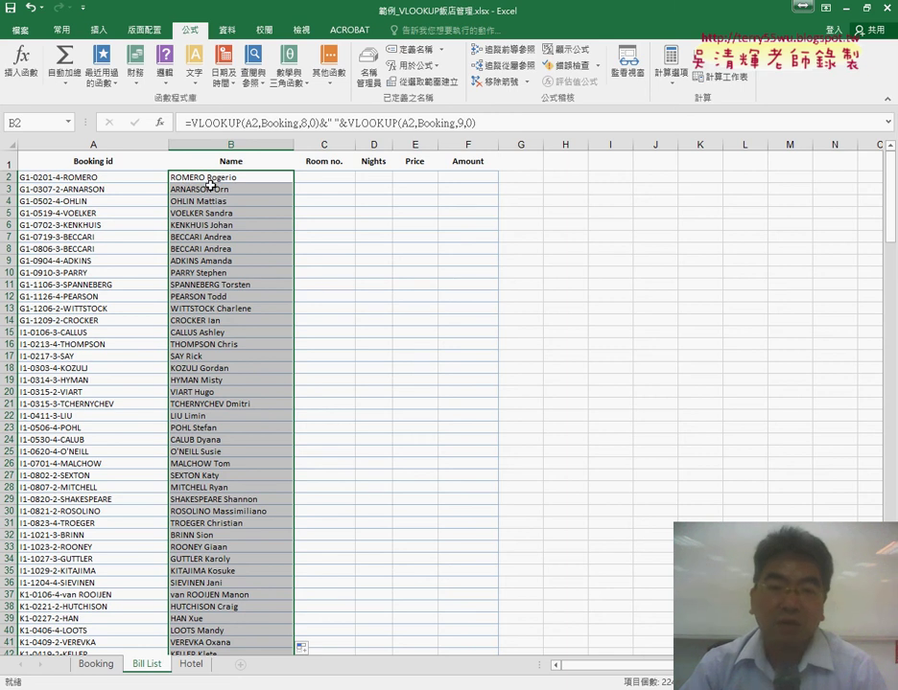
- Locate the Room no. column on the Booking sheet before writing the C2 lookup
left_click(333, 179)
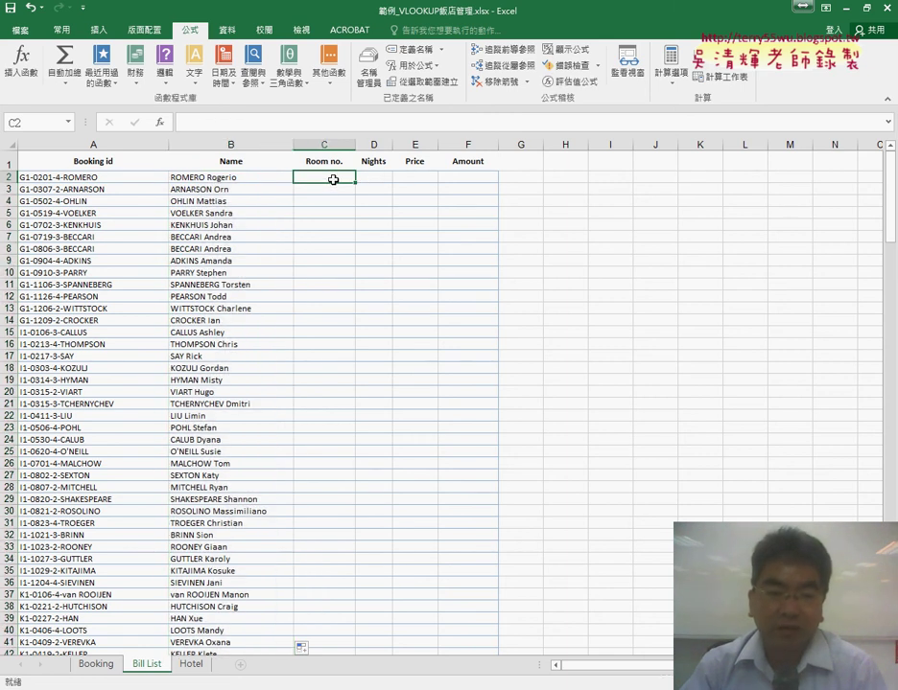
left_click(96, 661)
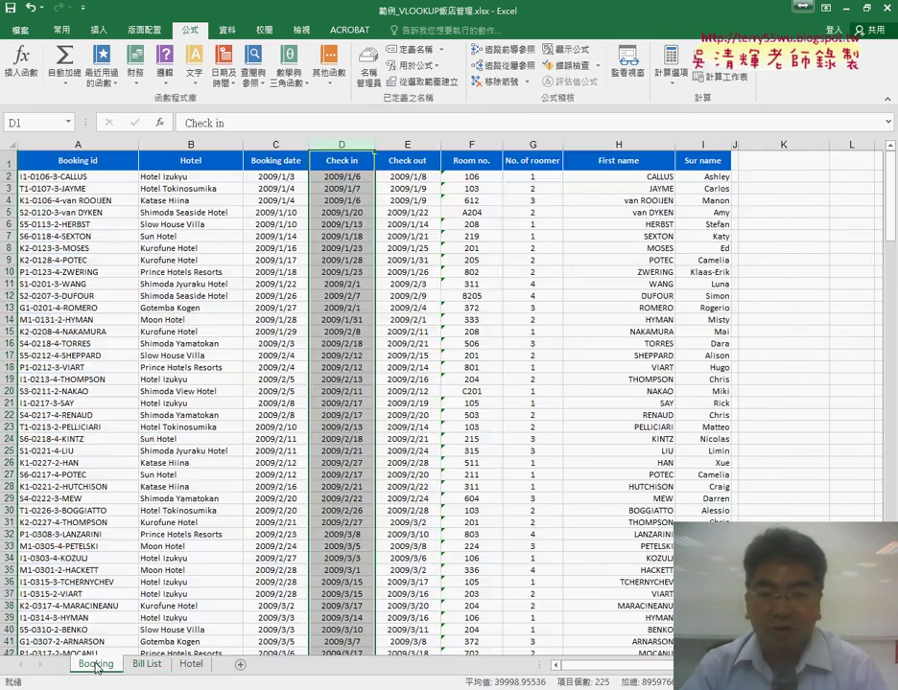
left_click(479, 144)
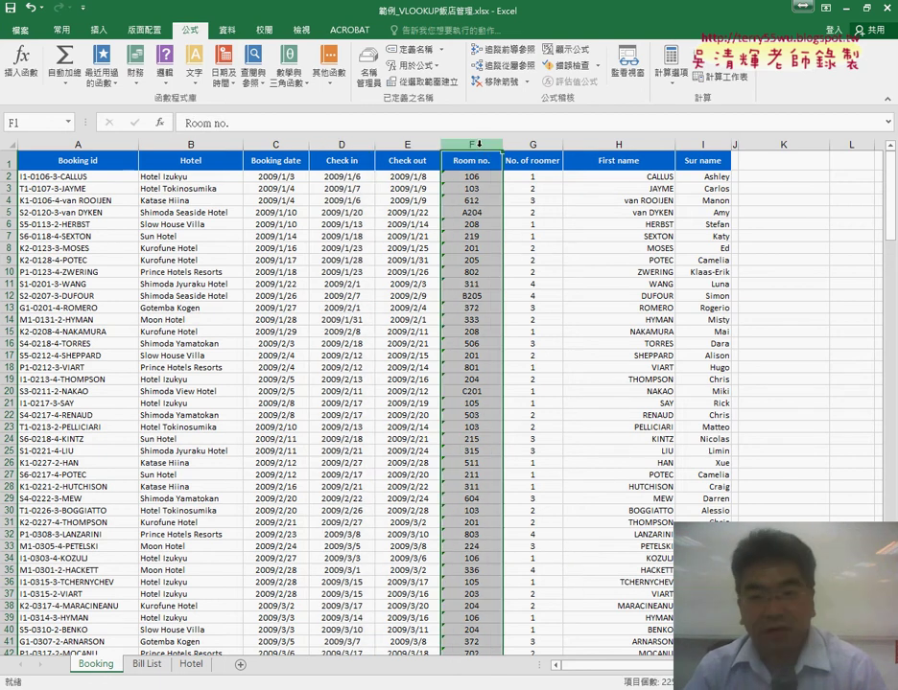
left_click(619, 144)
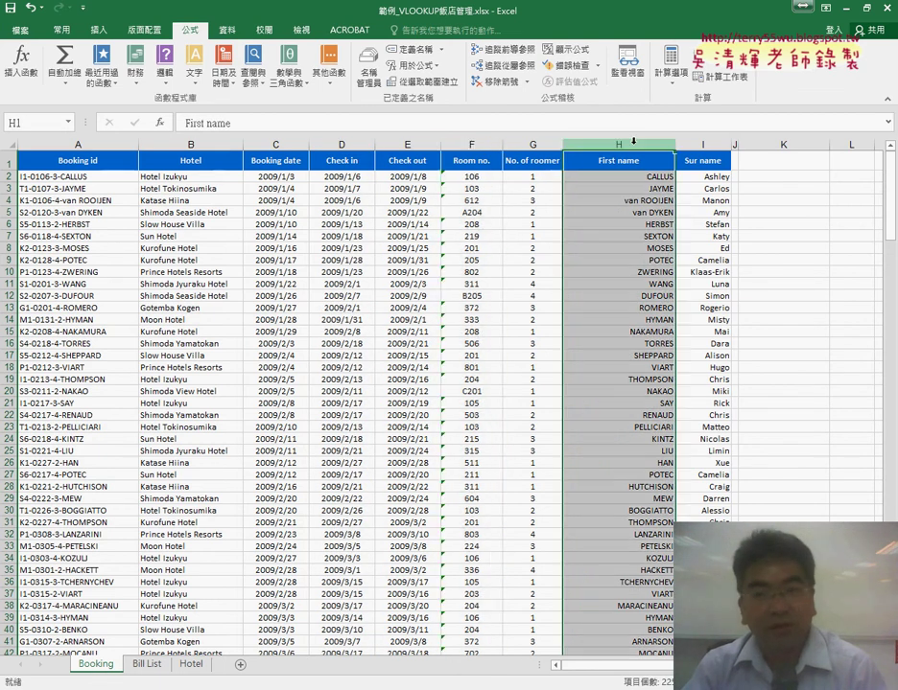
left_click(692, 145)
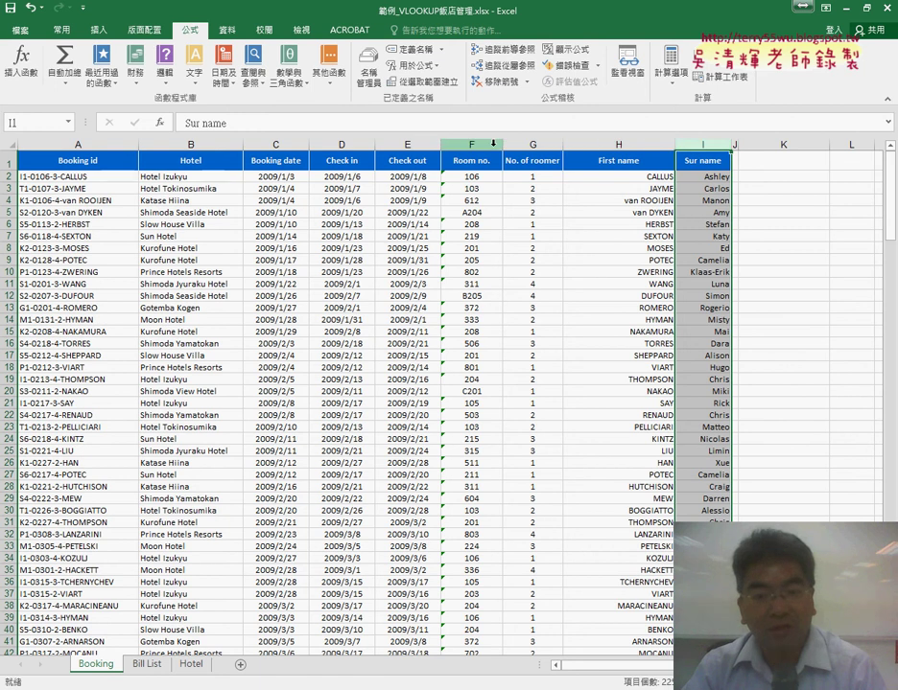
left_click(478, 144)
left_click(146, 663)
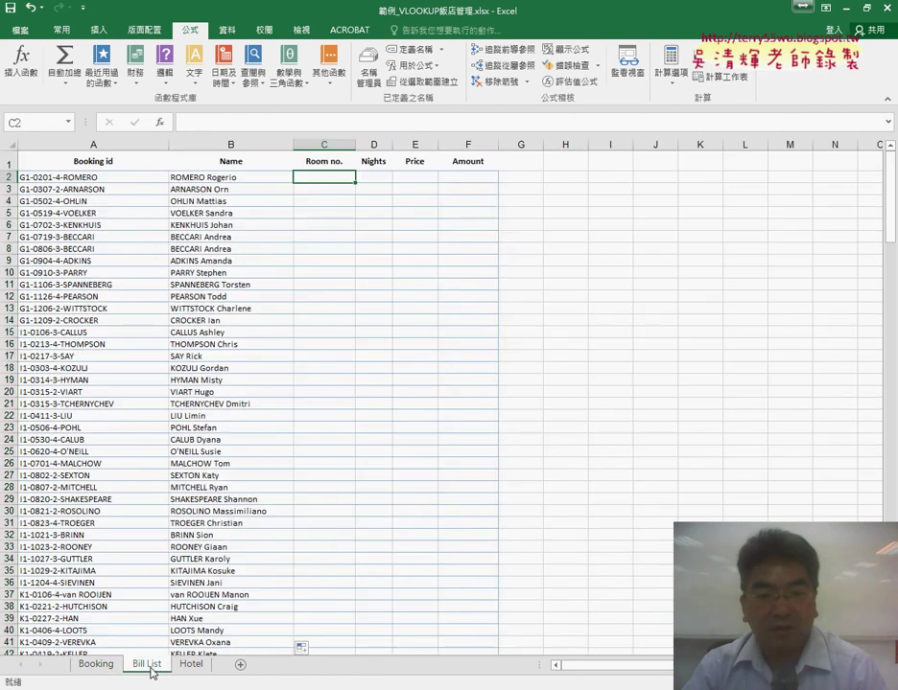
- Enter =VLOOKUP(A2,Booking,6,0) in C2, correcting the column index from 8 to 6
left_click(226, 118)
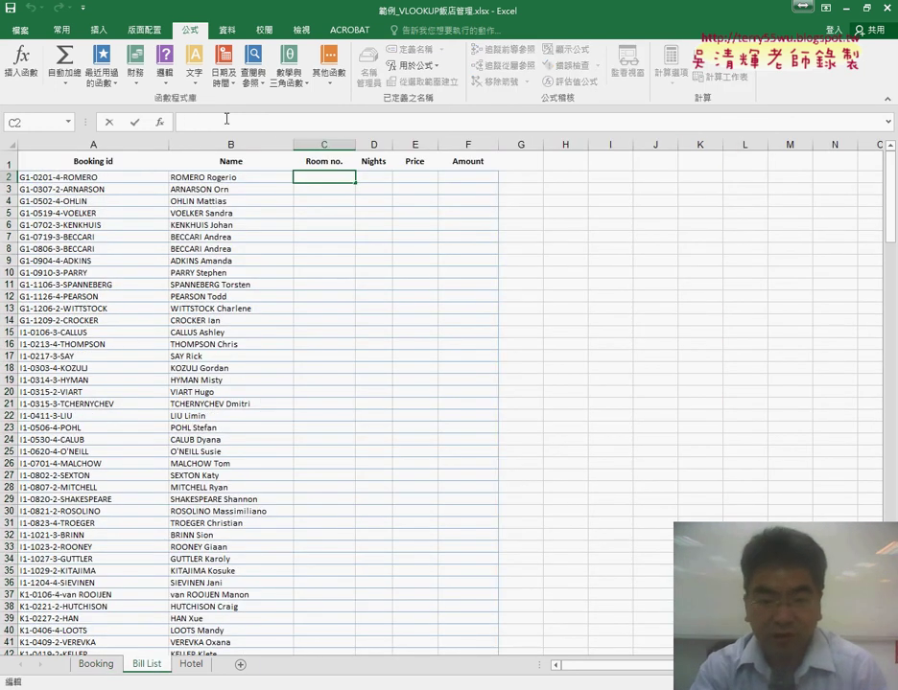
type("=")
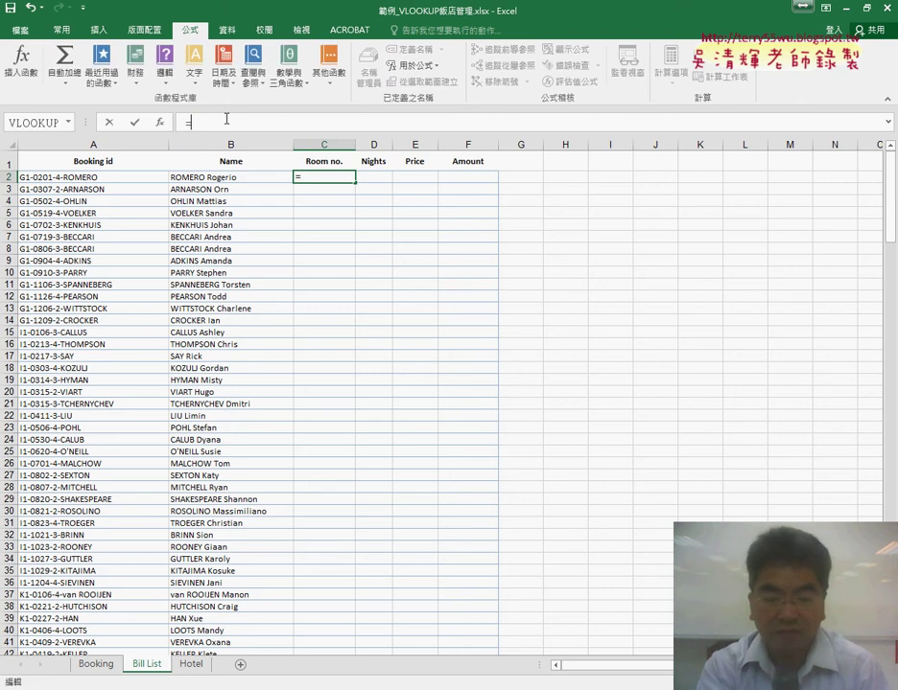
type("VLOOKUP(A2,Booking,8,0)")
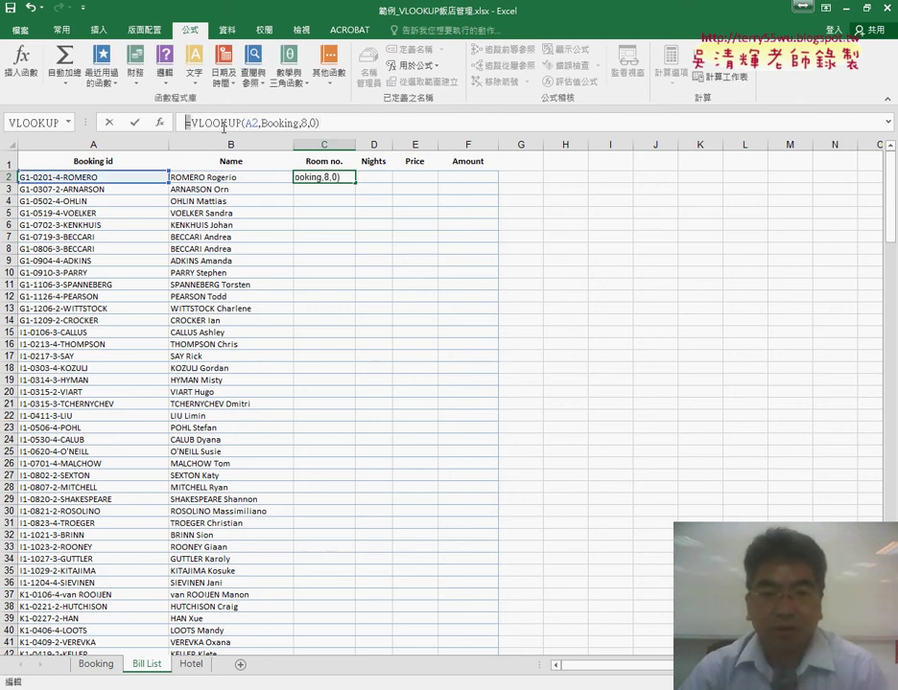
left_click(306, 123)
key("BackSpace")
type("6")
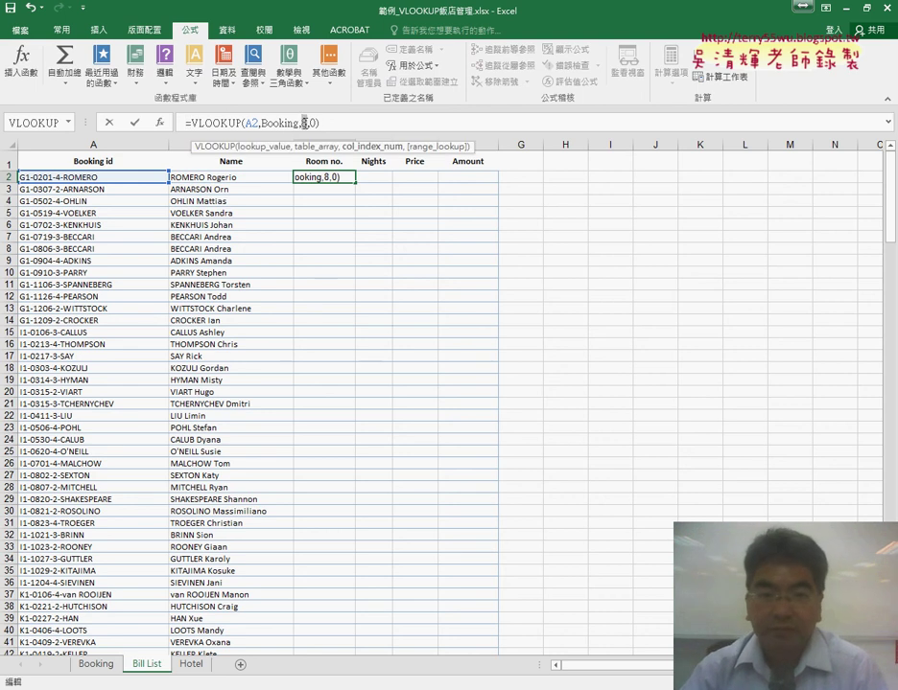
left_click(134, 122)
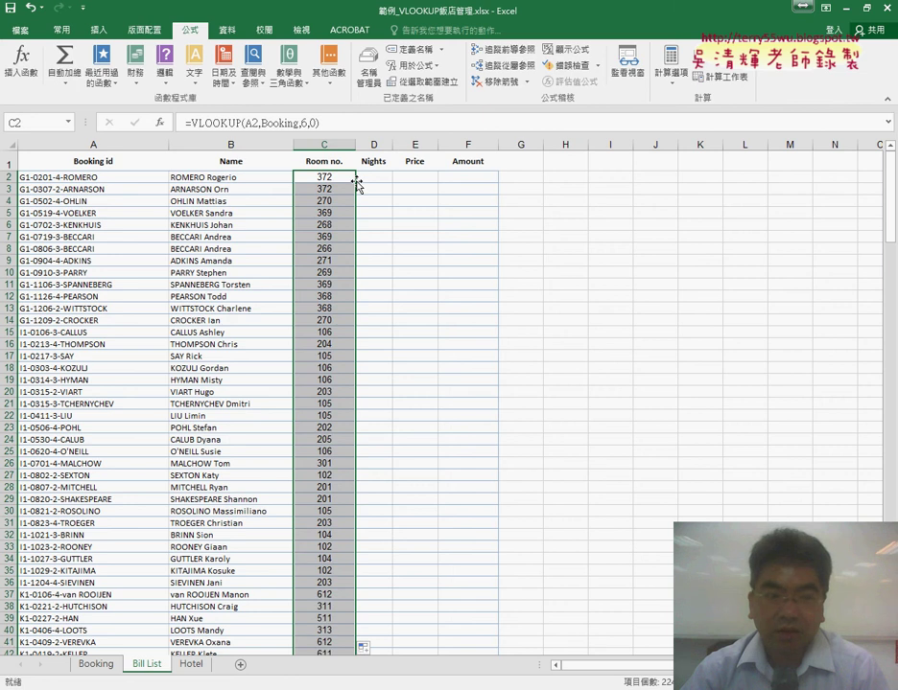
- Check the Check in and Check out columns on the Booking sheet
left_click(96, 663)
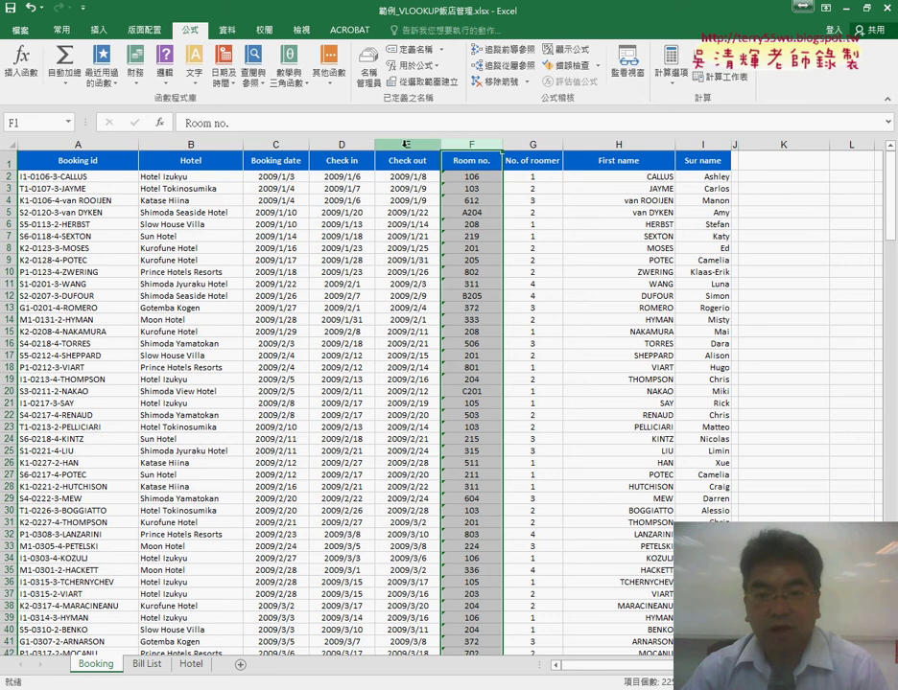
left_click(405, 144)
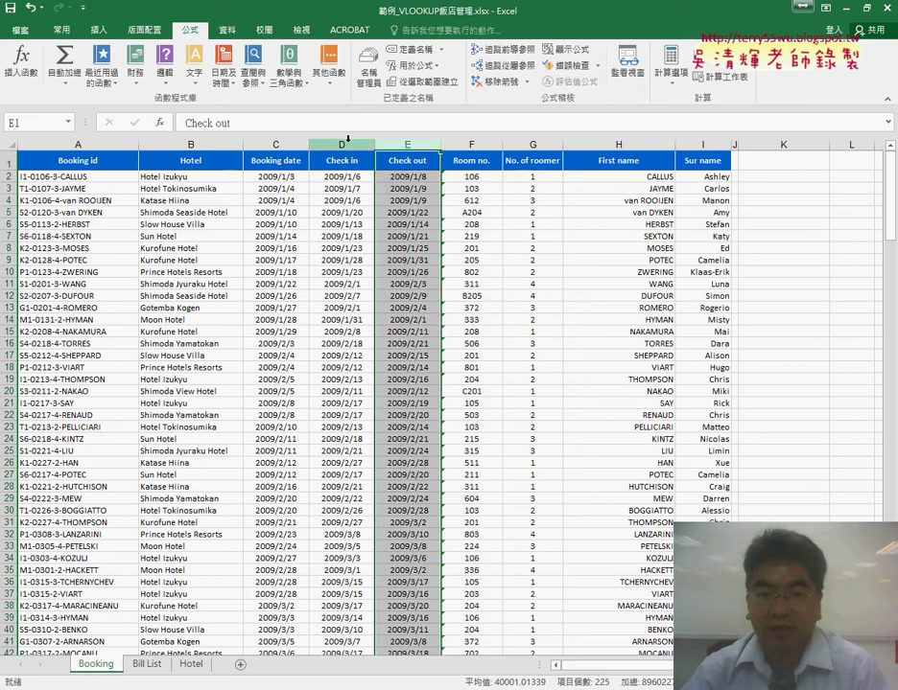
left_click(340, 143)
left_click(146, 663)
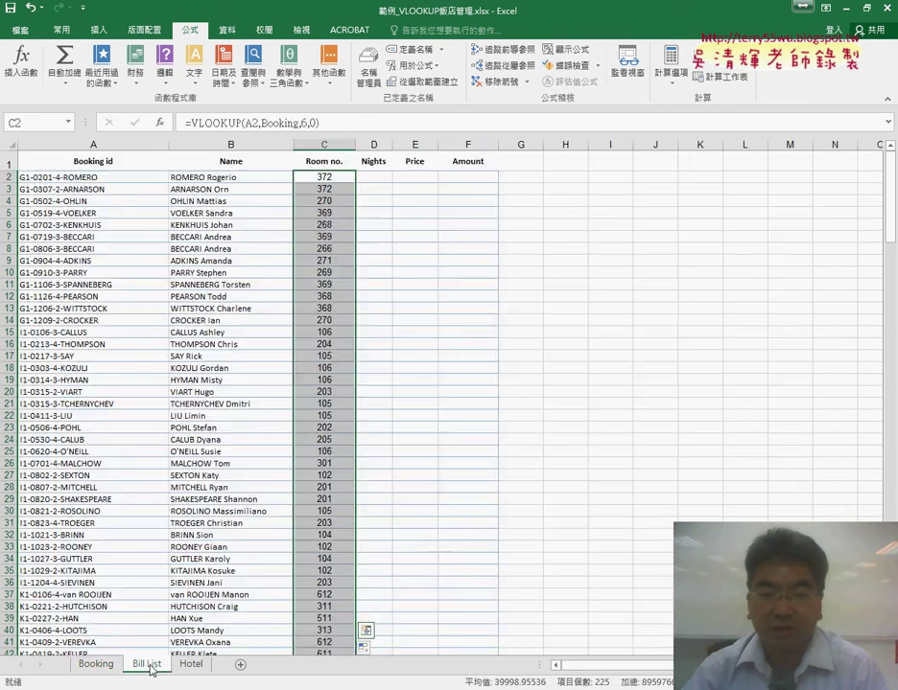
- Enter =VLOOKUP(A2,Booking,5,0)-VLOOKUP(A2,Booking,4,0) in D2 and copy it down the Nights column
left_click(375, 176)
left_click(267, 123)
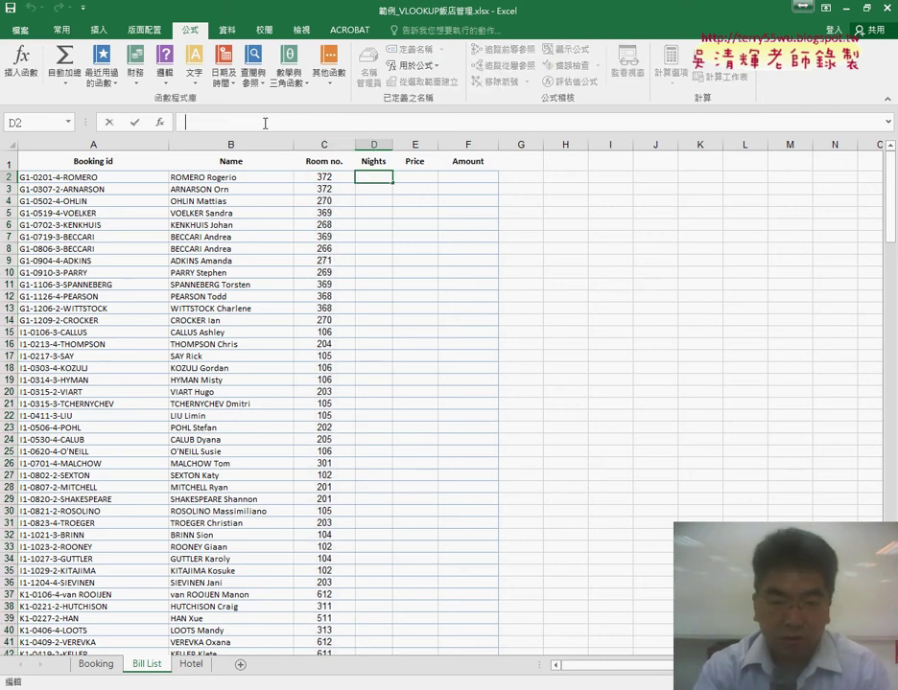
type("=VLOOKUP(A2,Booking,8,0")
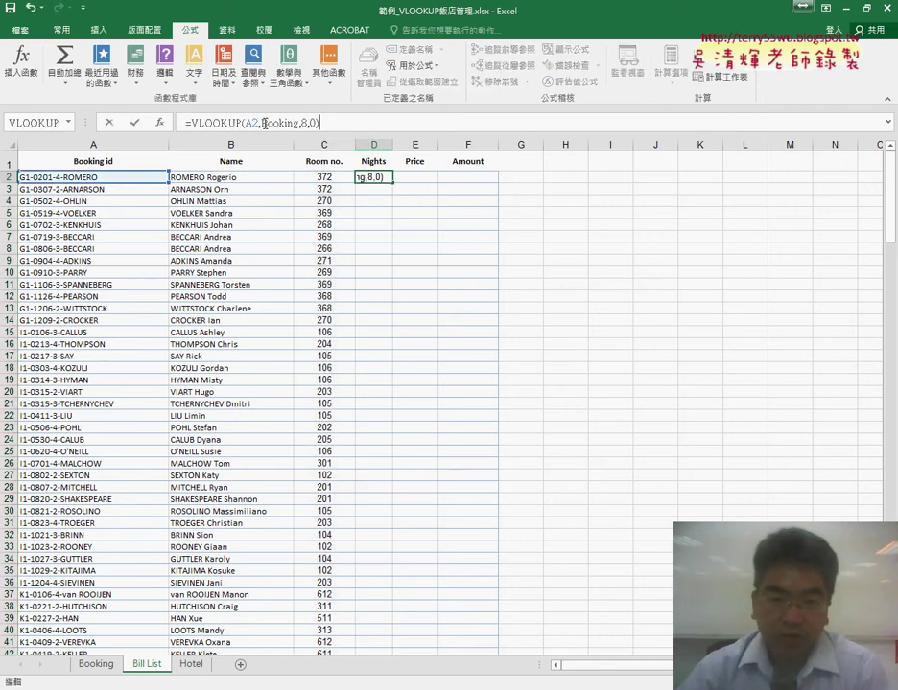
double_click(304, 123)
type("5")
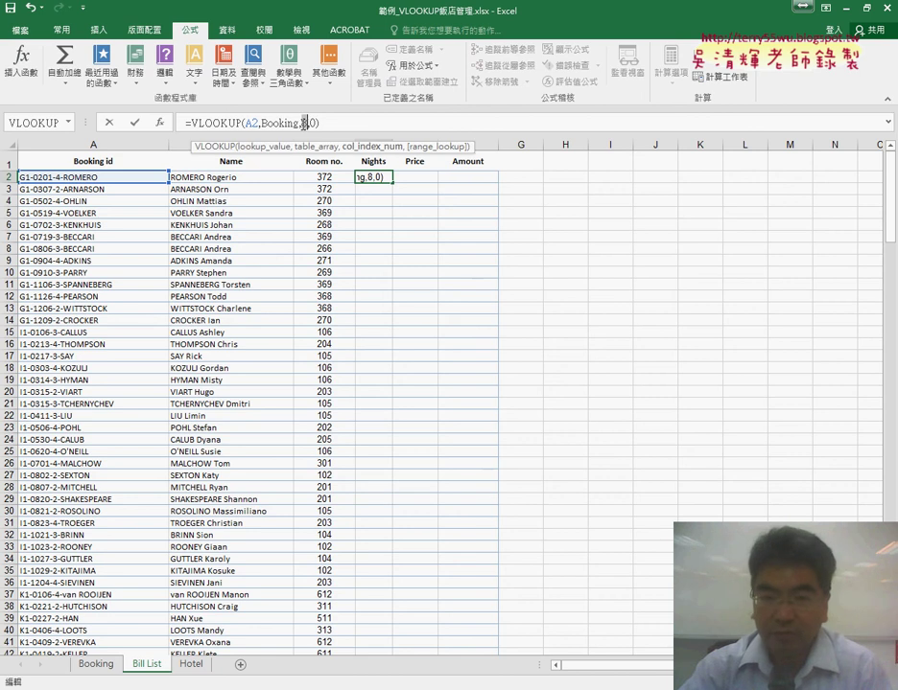
left_click(363, 123)
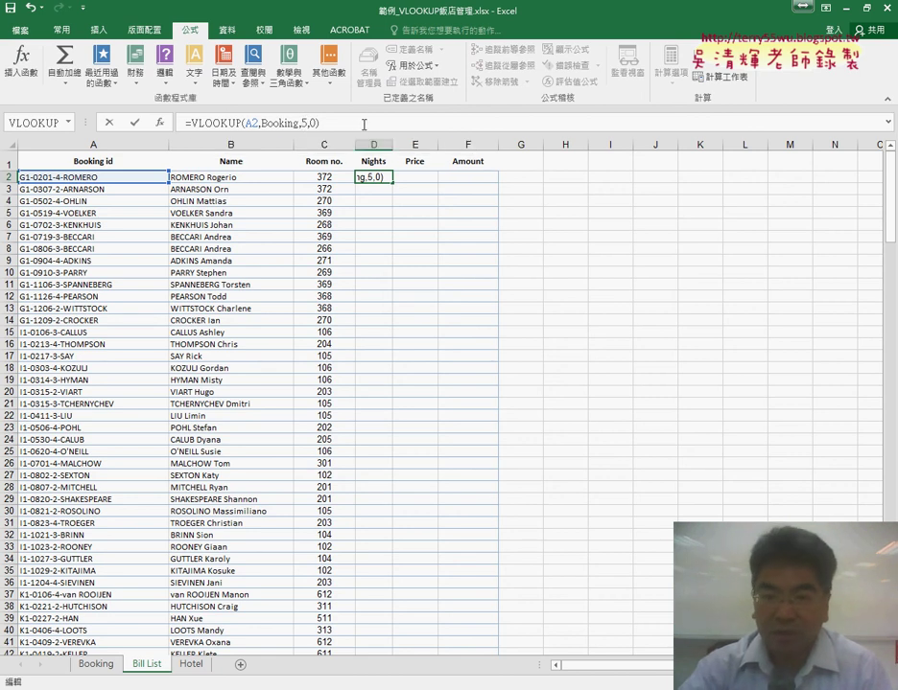
type("-")
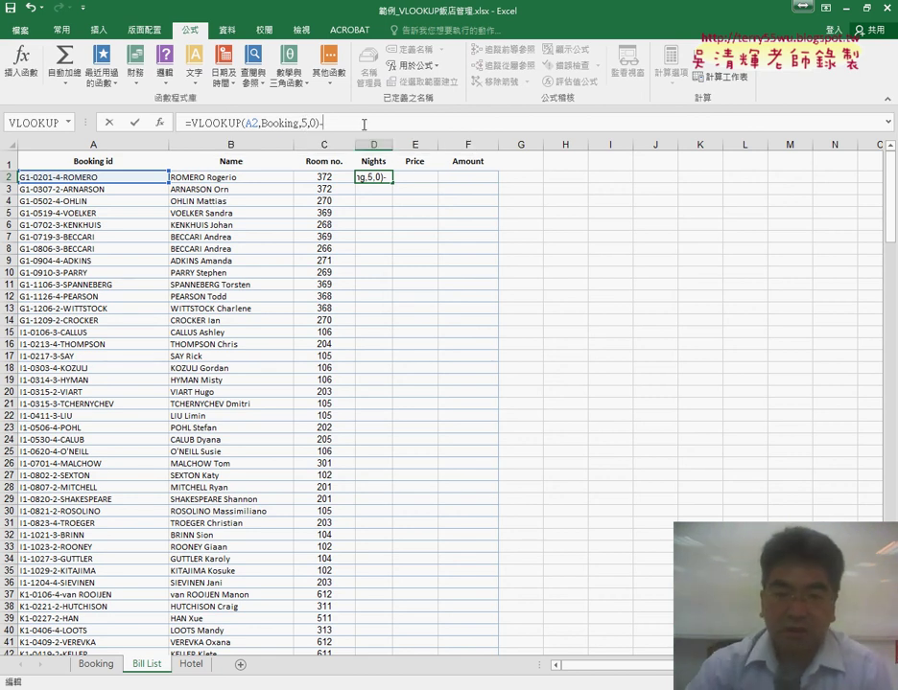
type("VLOOKUP(A2,Booking,8,0)")
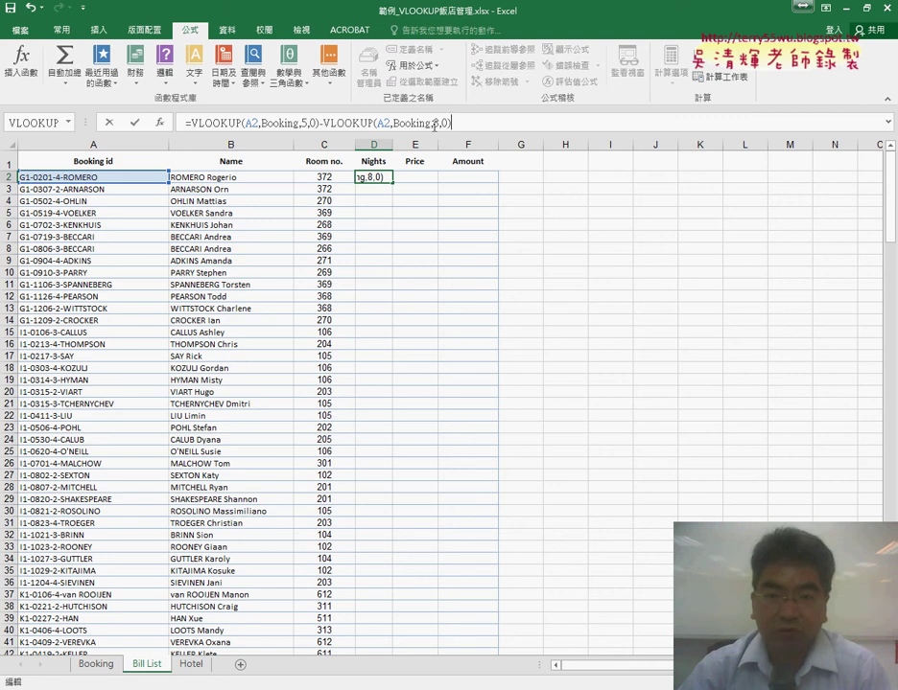
left_click(435, 123)
double_click(436, 122)
type("4")
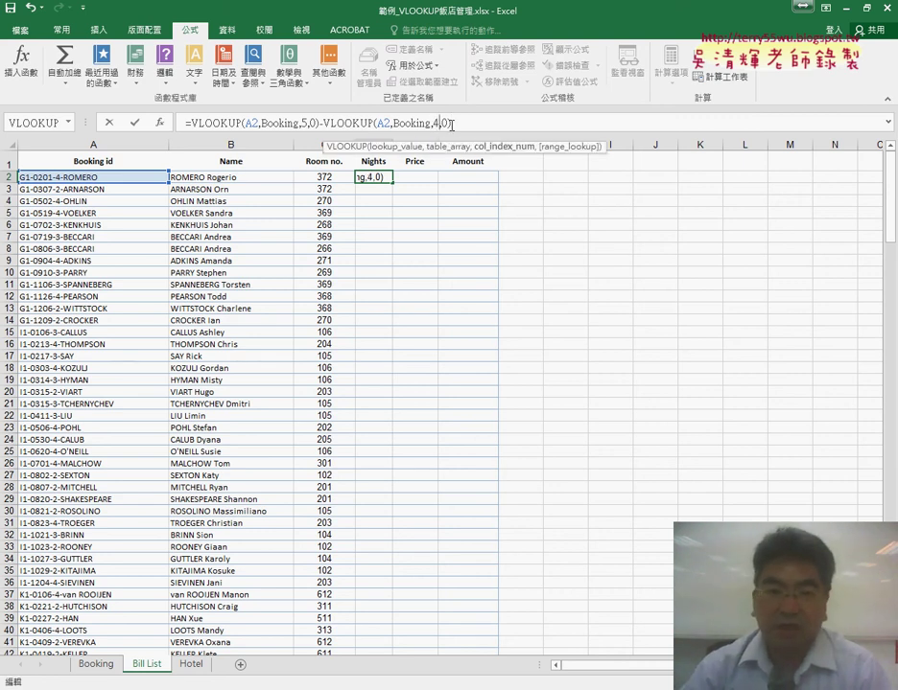
left_click(135, 125)
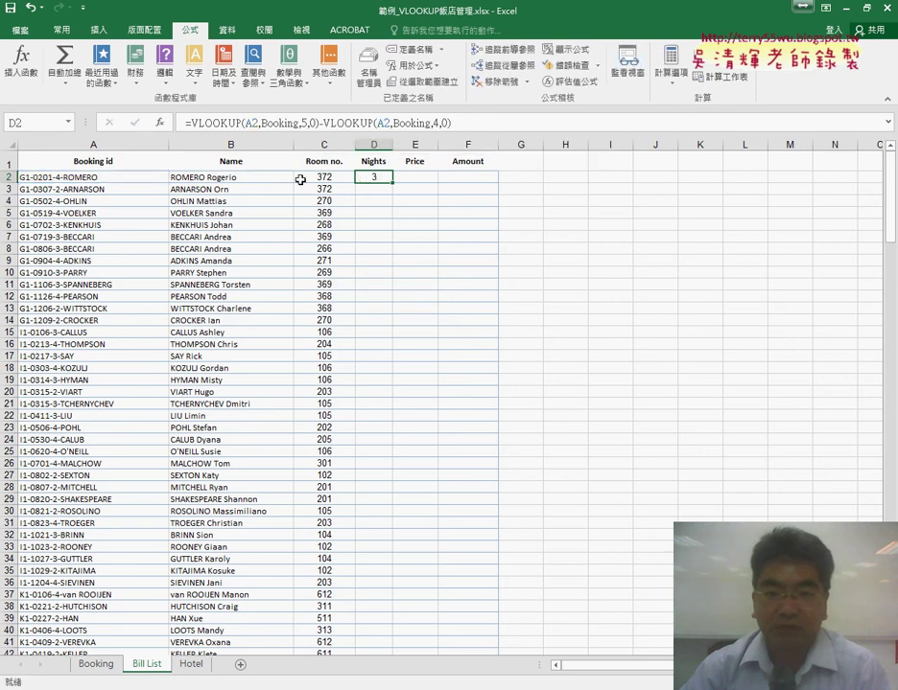
double_click(392, 185)
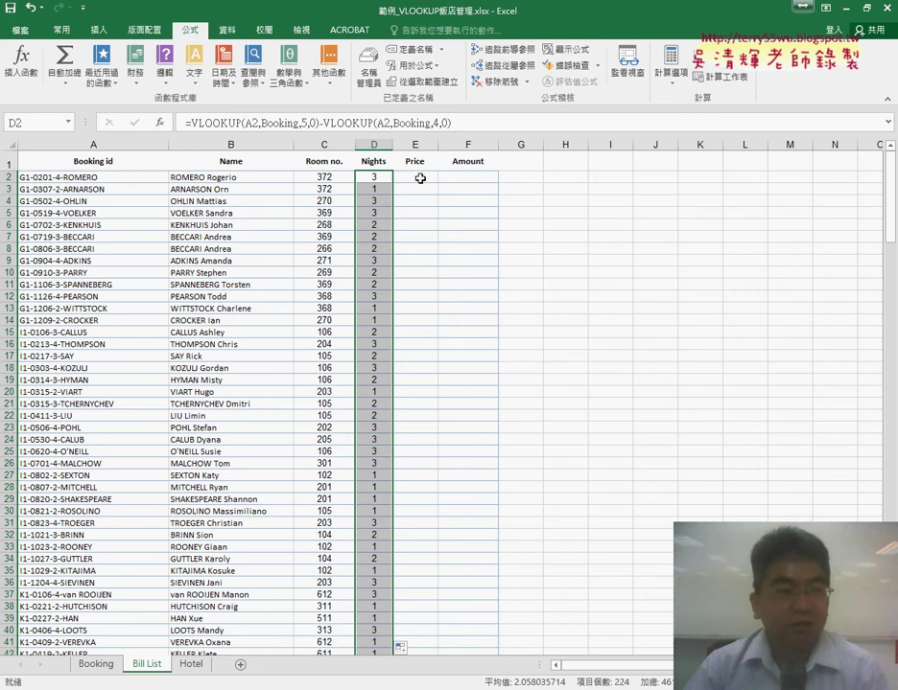
- Review C2's room number formula, then bring up the Hotel sheet's Lookup and Price table
left_click(420, 178)
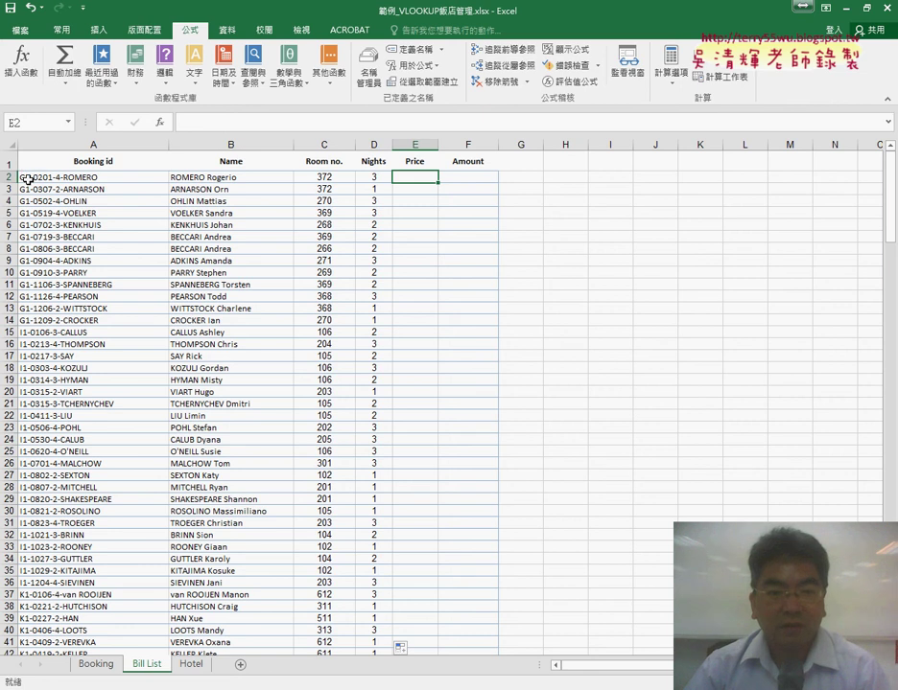
left_click(331, 180)
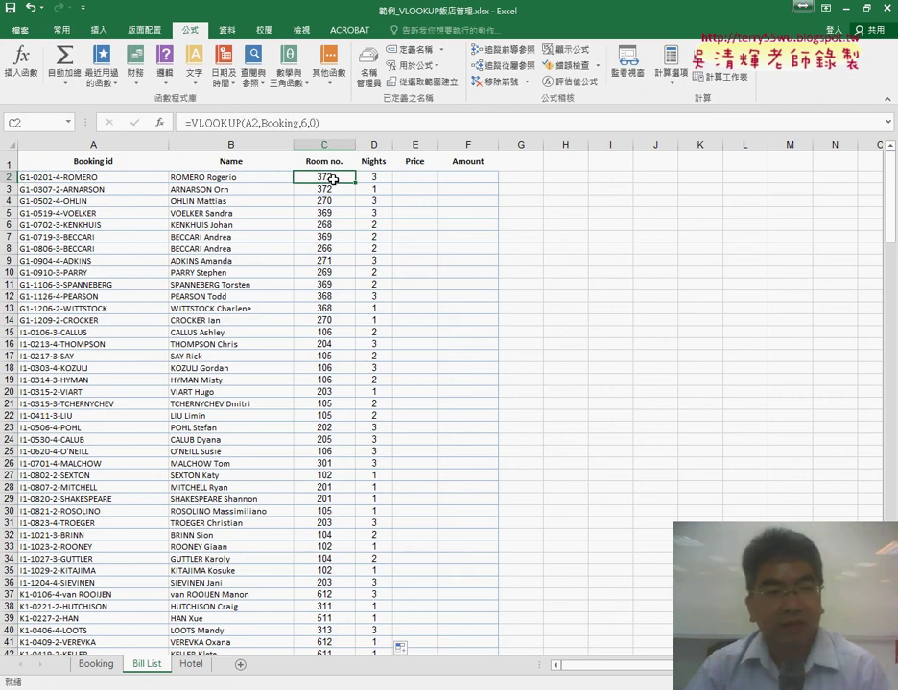
left_click(424, 180)
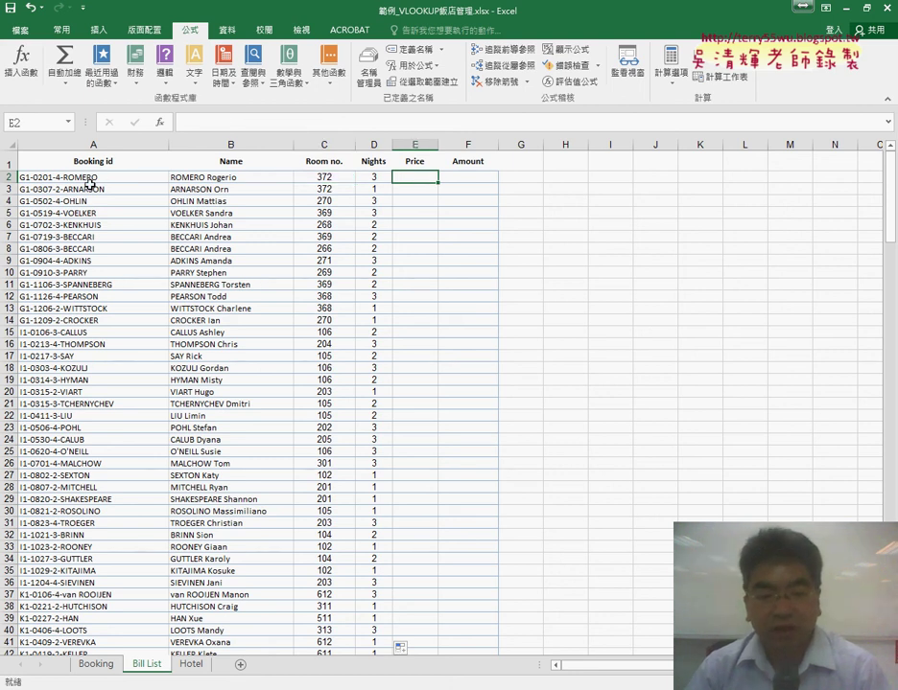
left_click(192, 665)
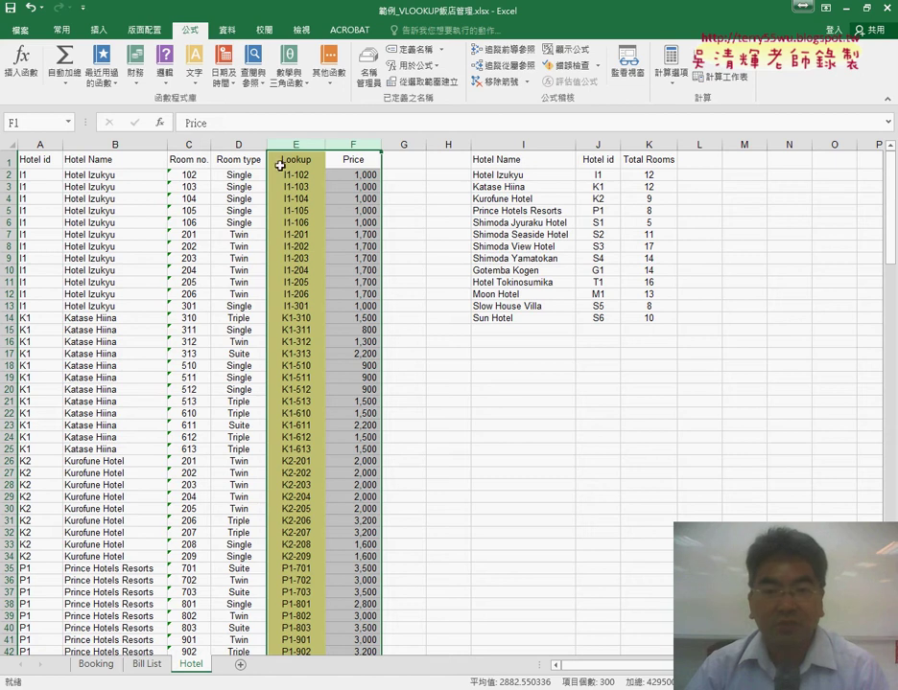
- In Name Manager, confirm LookupPrice refers to Hotel!$E$2:$F$150, then close it
left_click(369, 70)
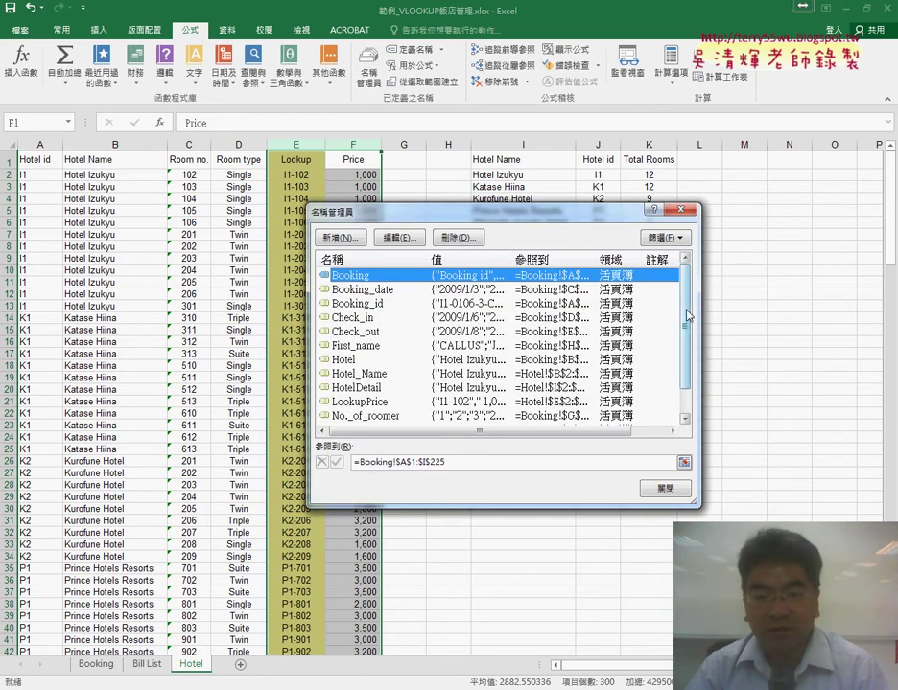
scroll(688, 339, "down", 1)
left_click(352, 376)
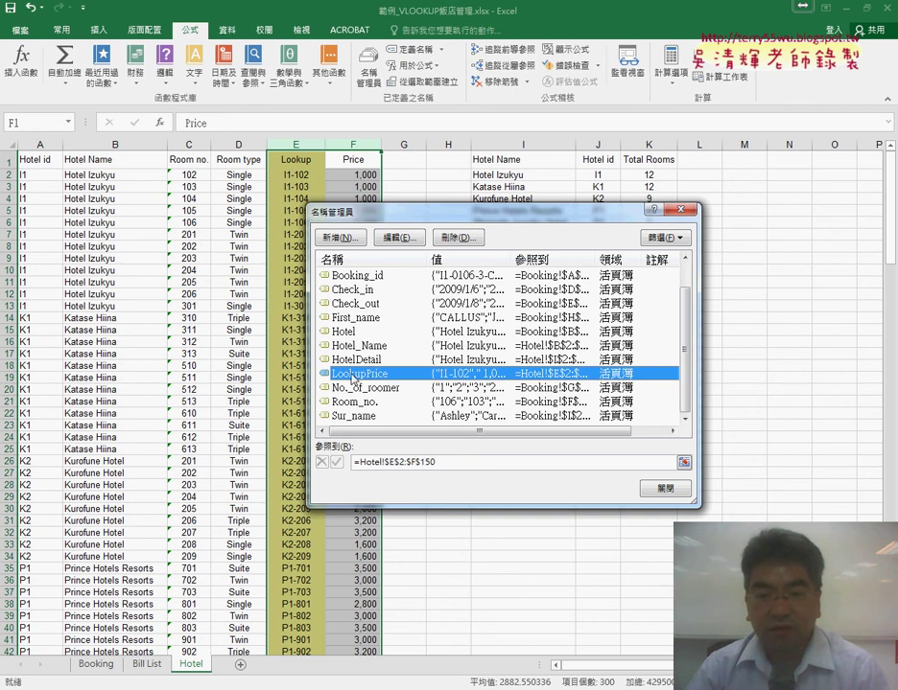
mouse_move(451, 209)
left_mouse_down()
mouse_move(529, 201)
mouse_move(629, 130)
left_mouse_up()
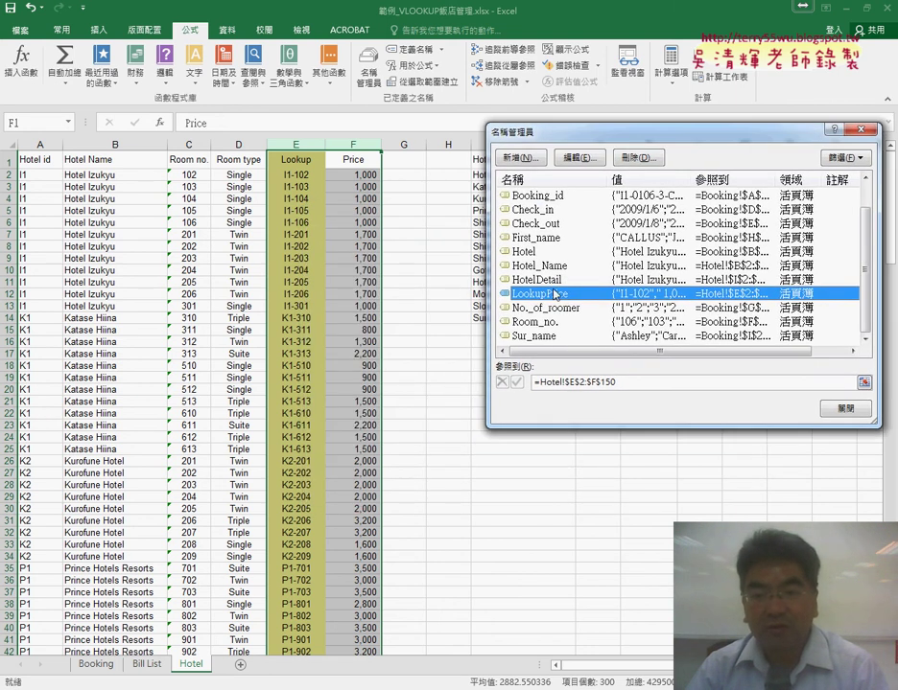
left_click(629, 382)
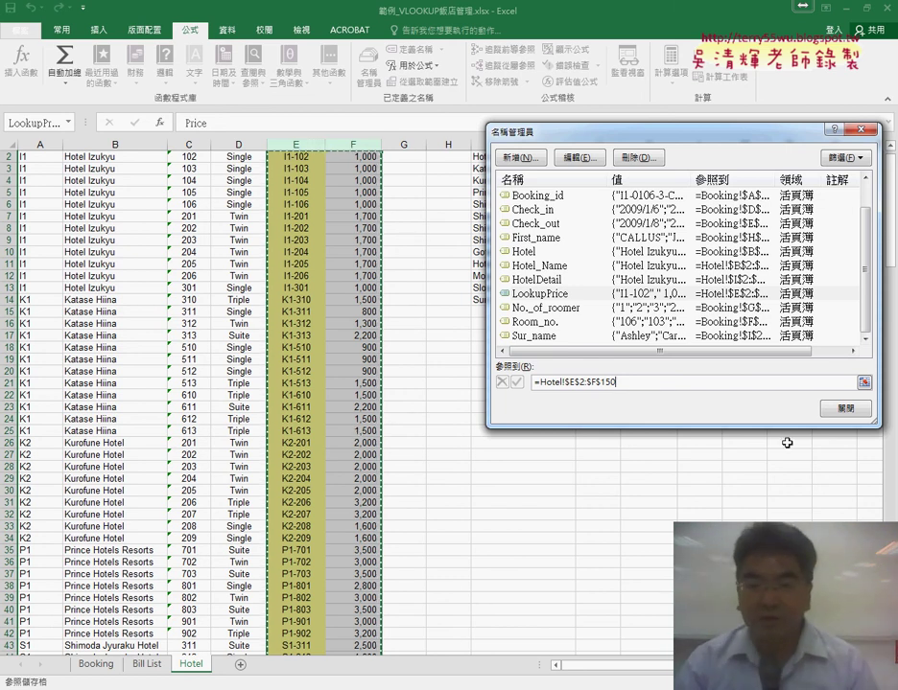
left_click(848, 408)
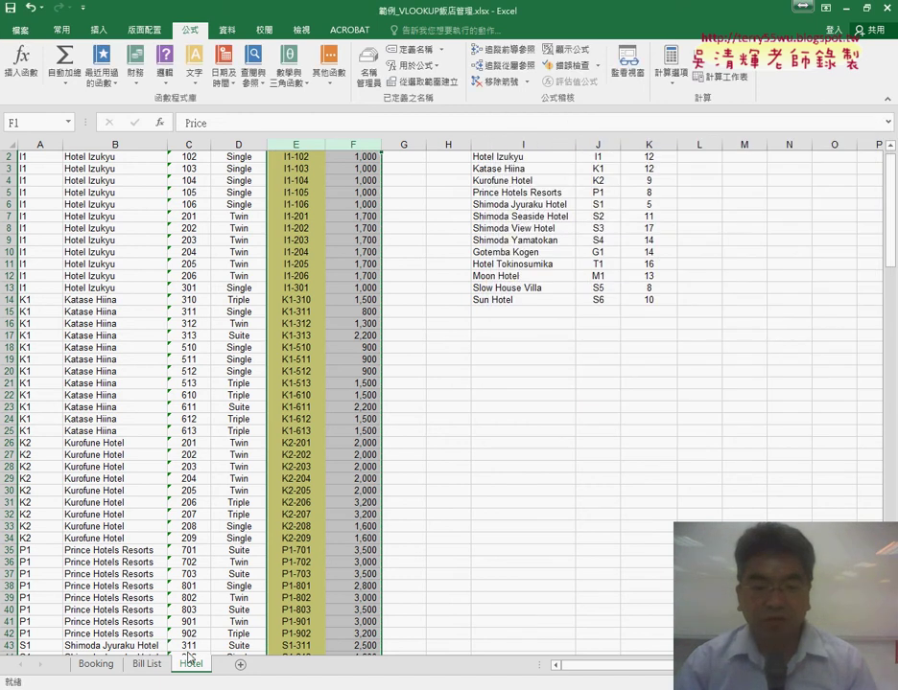
- Enter =LEFT(A2,2)&"-"&C2 in Bill List E2 to build the key G1-372
left_click(149, 664)
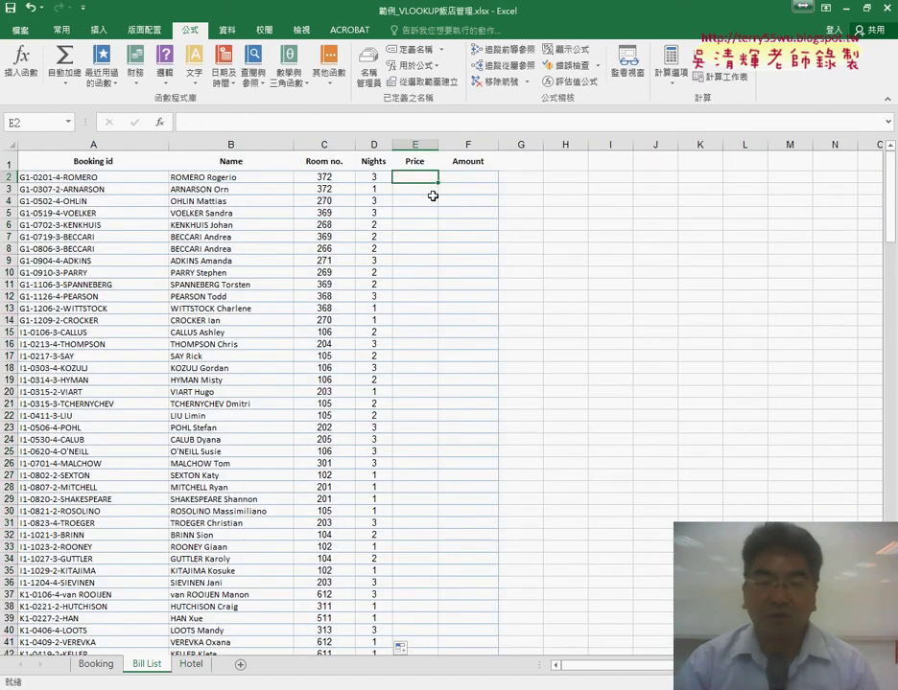
left_click(202, 123)
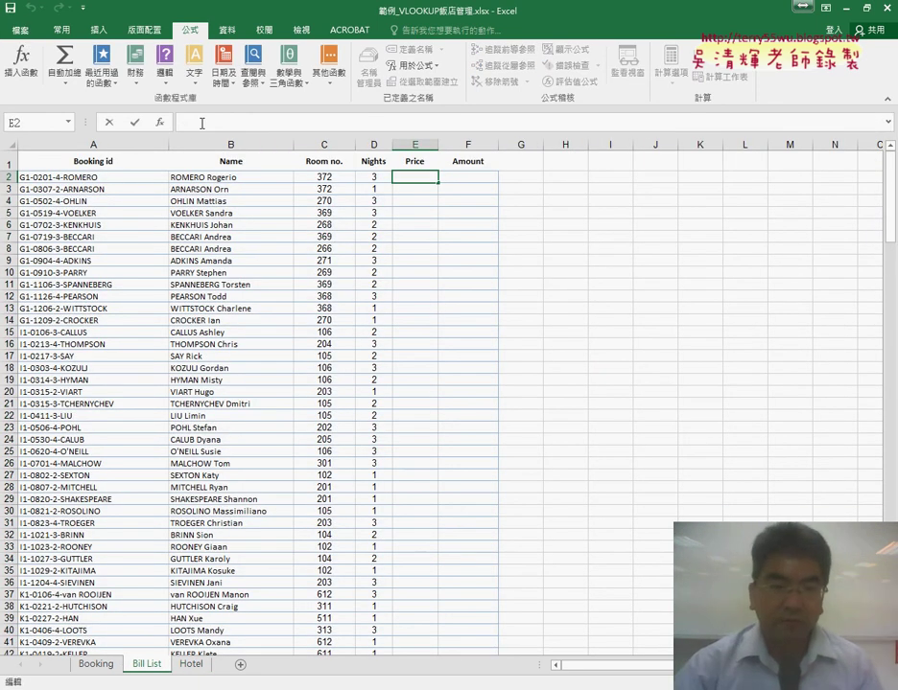
type("=")
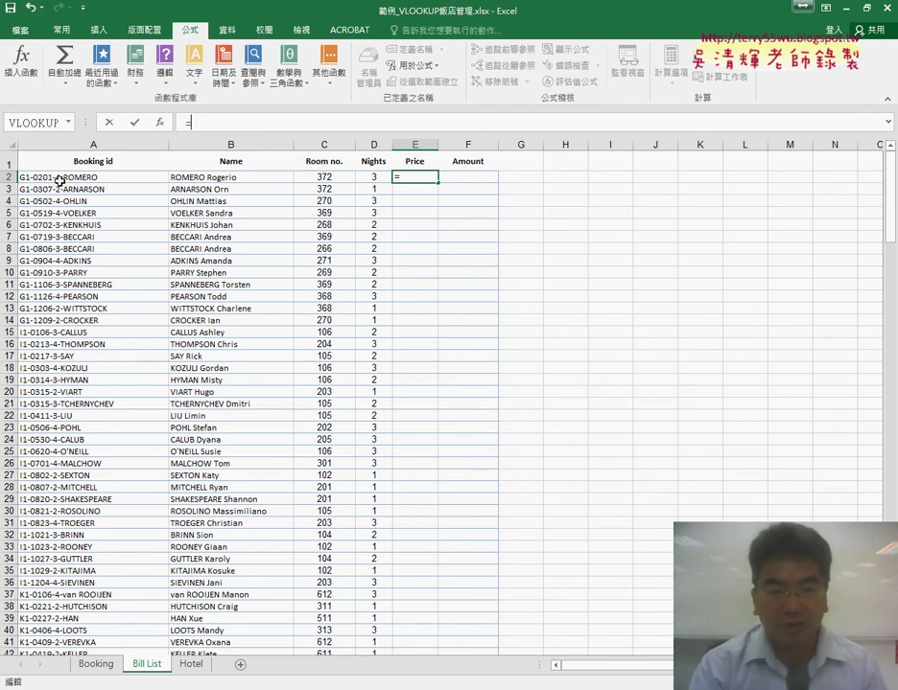
type("l")
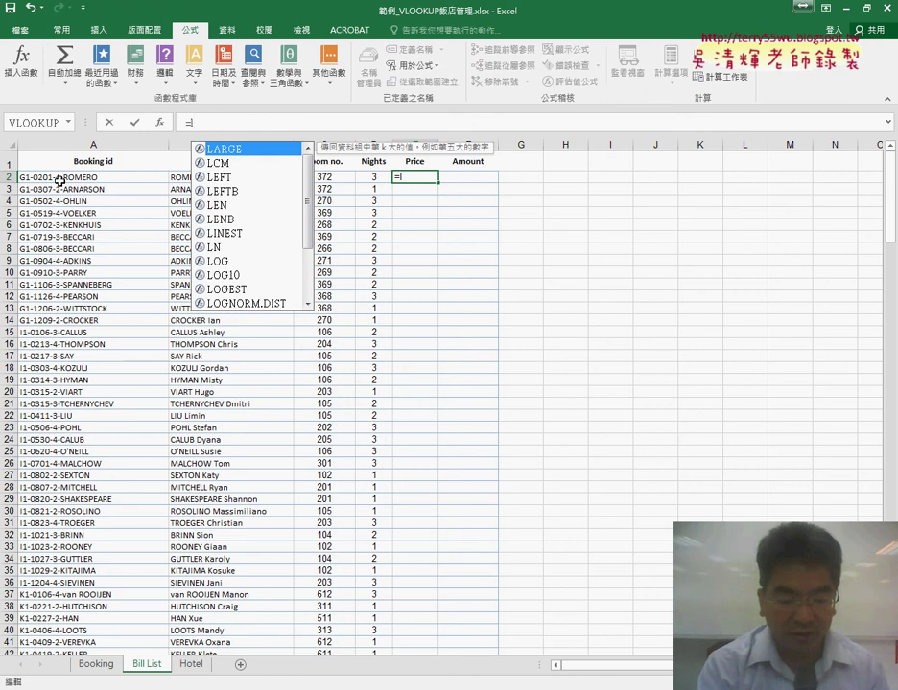
type("eft")
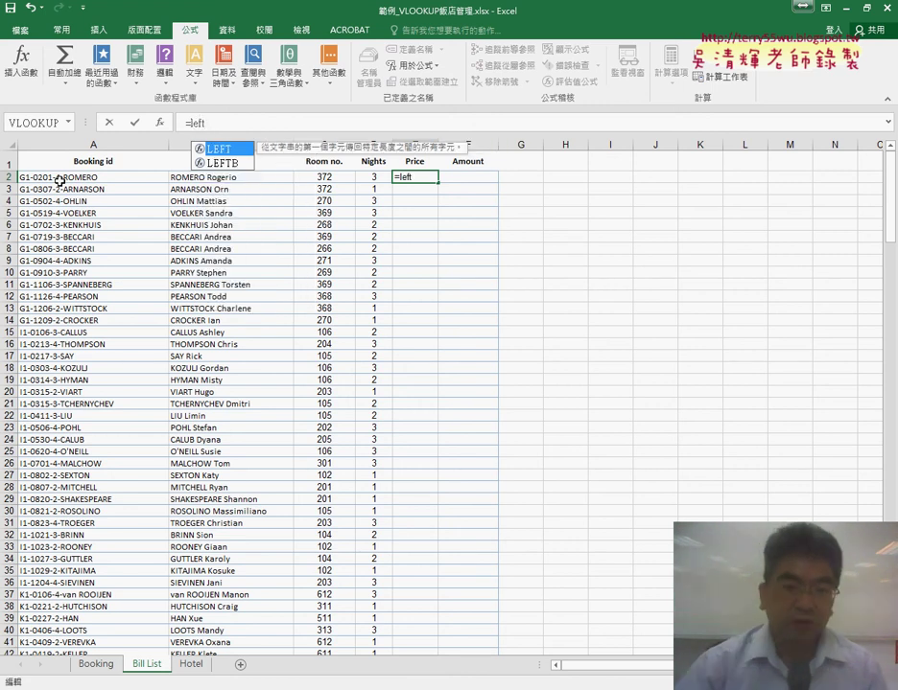
type("(")
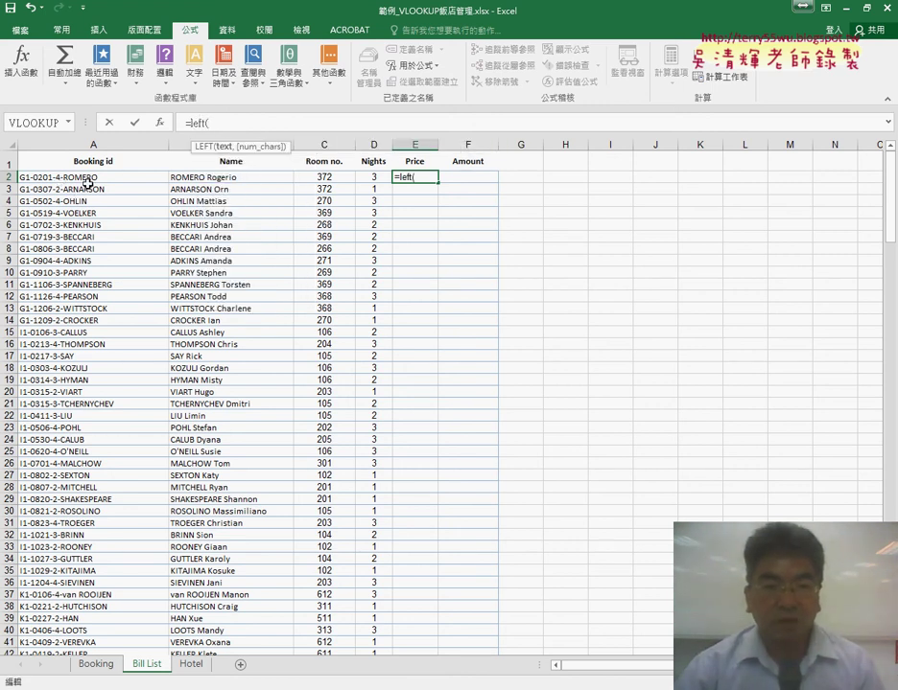
left_click(87, 182)
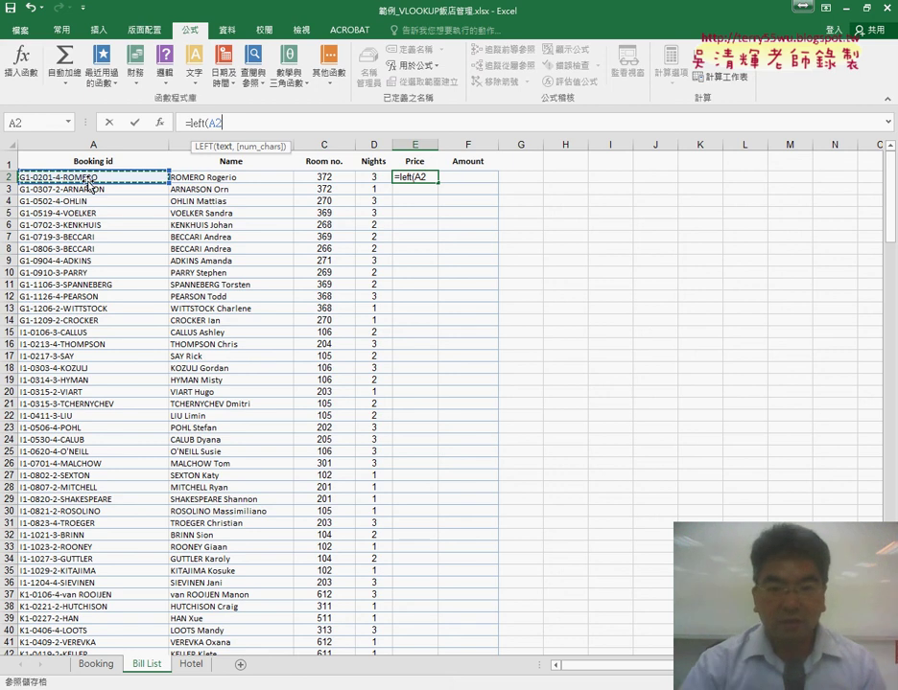
type(")")
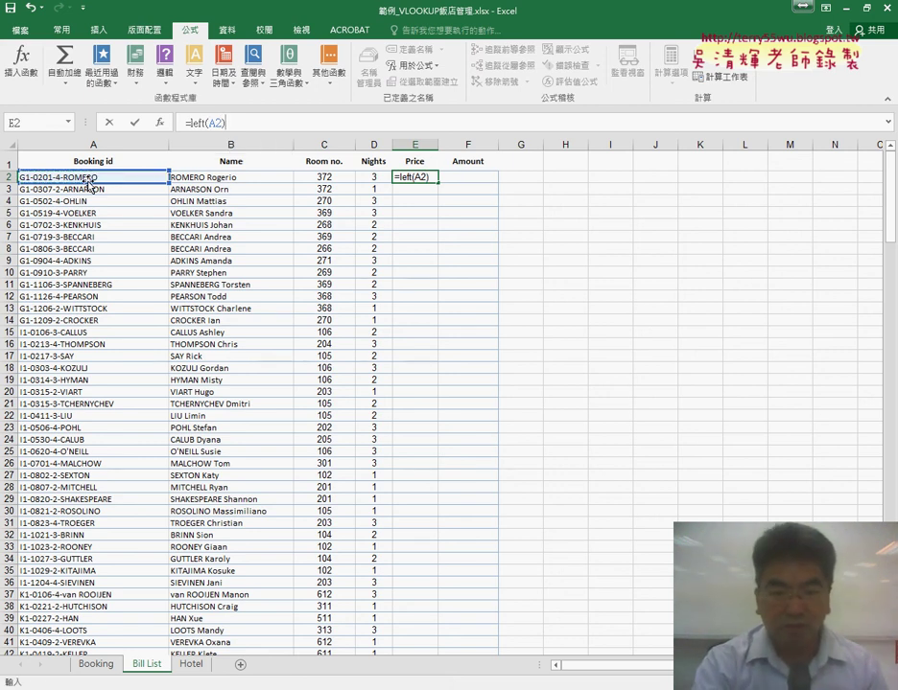
type("&\"")
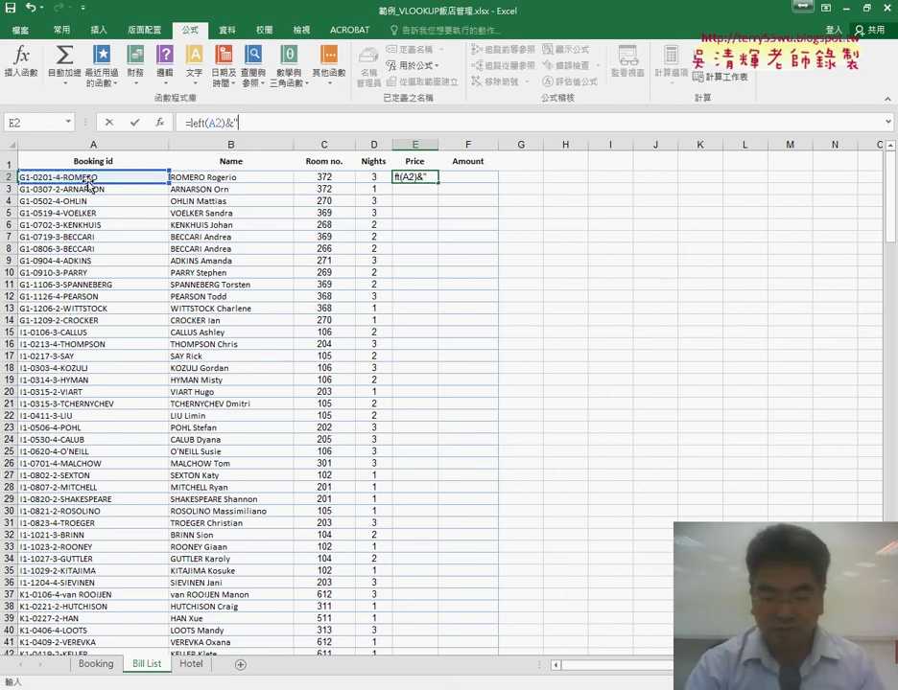
type("-\"")
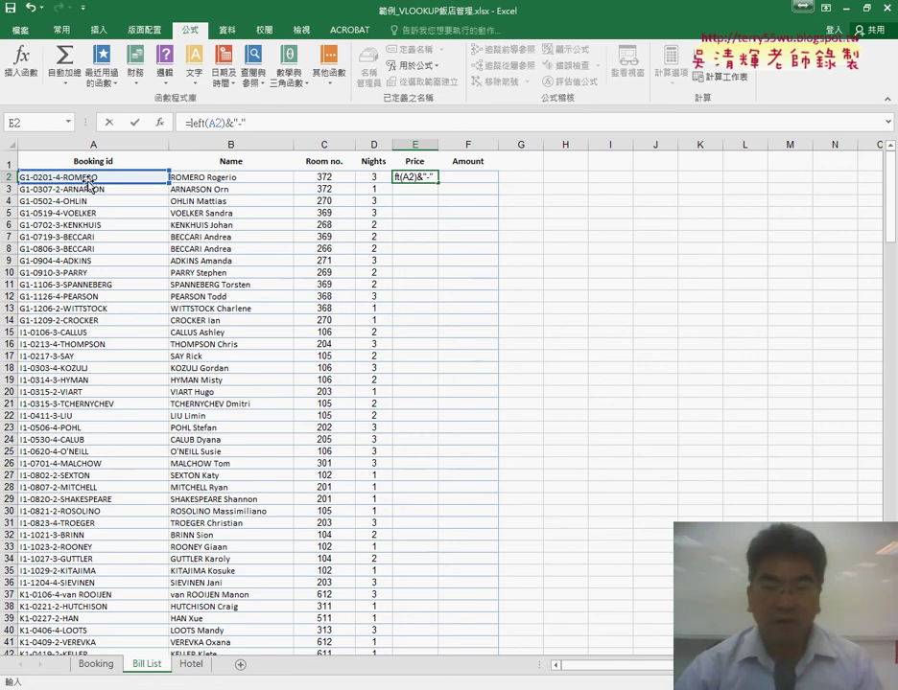
type("&")
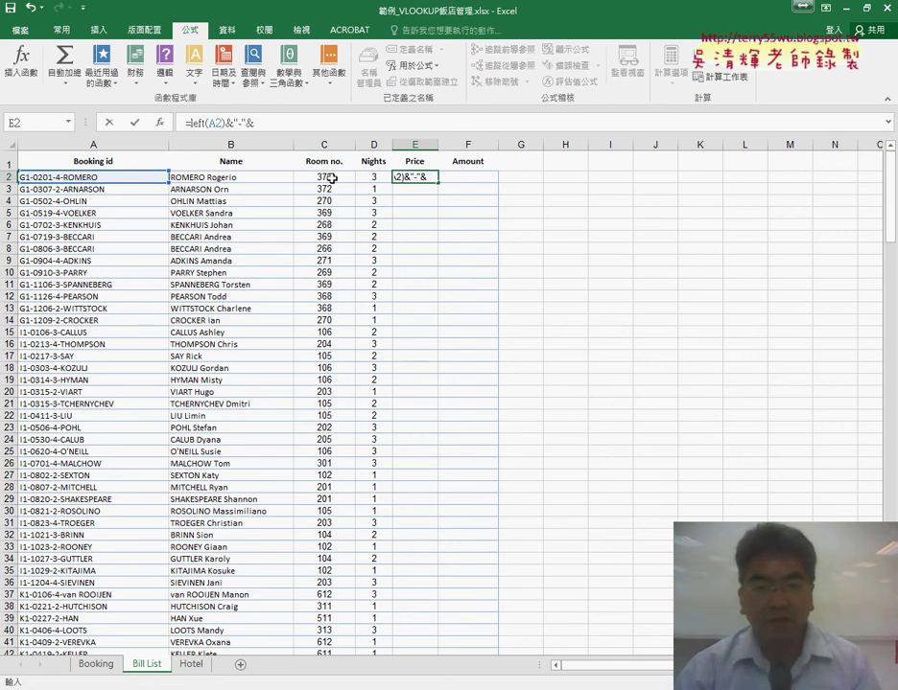
left_click(331, 179)
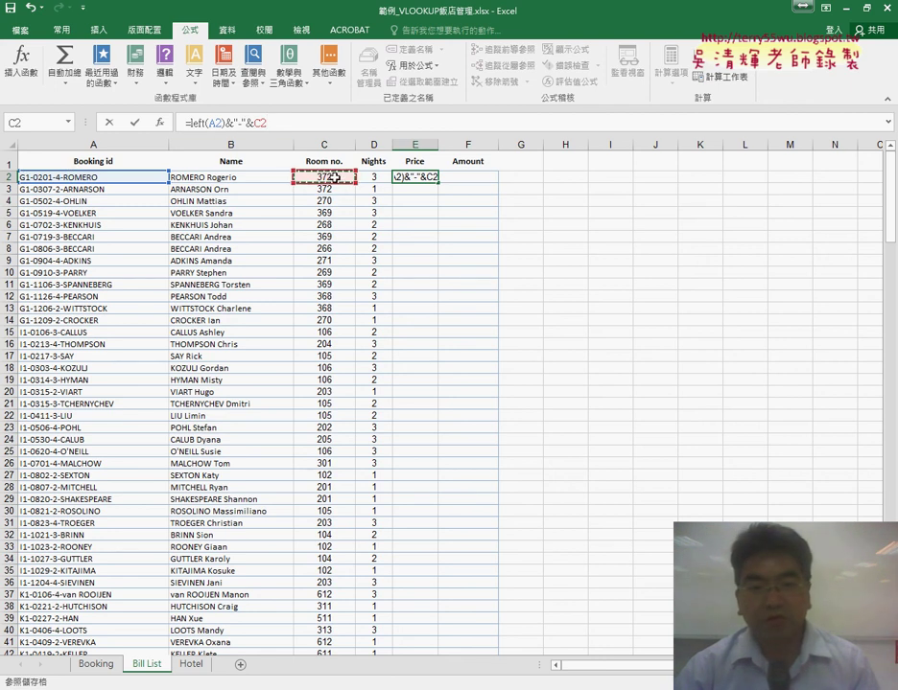
left_click(136, 124)
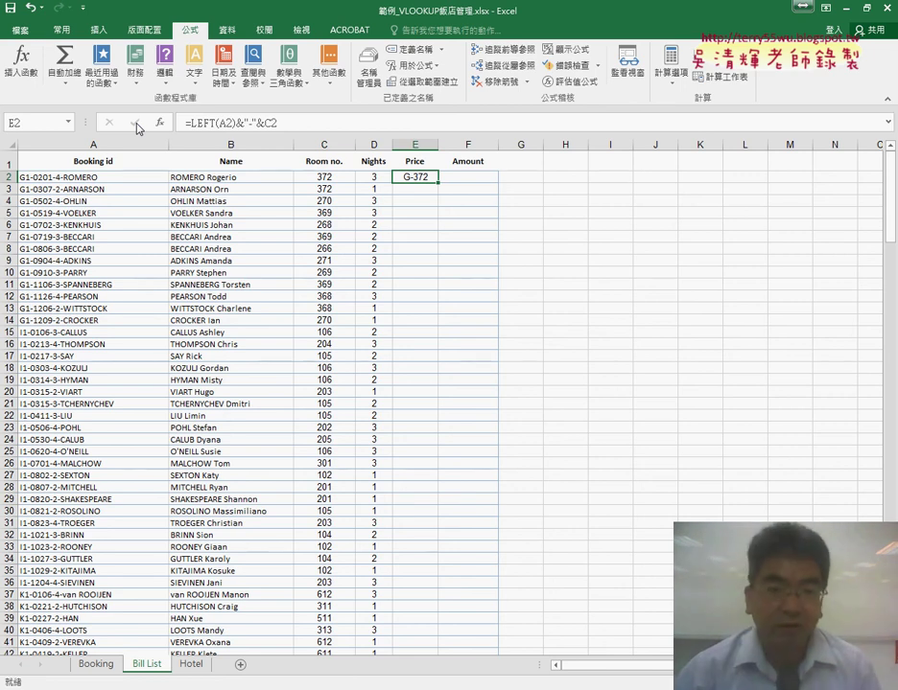
left_click(231, 122)
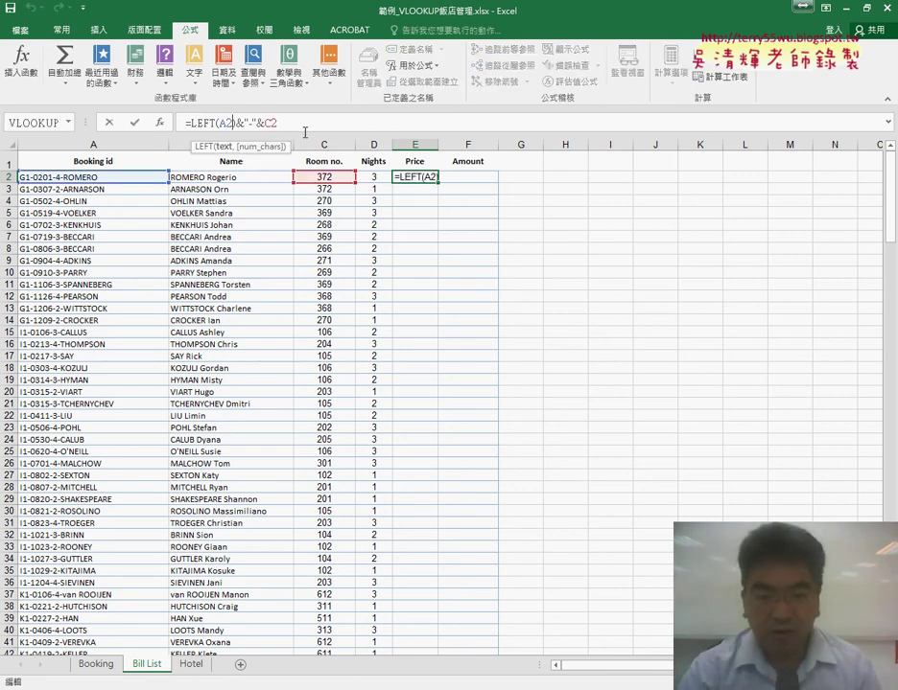
type(",2")
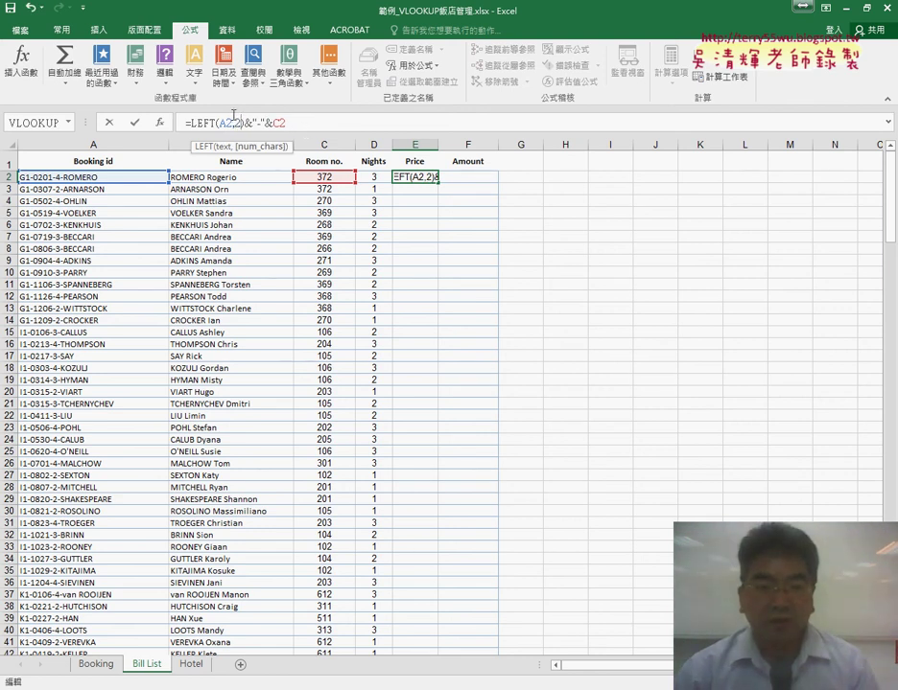
left_click(137, 123)
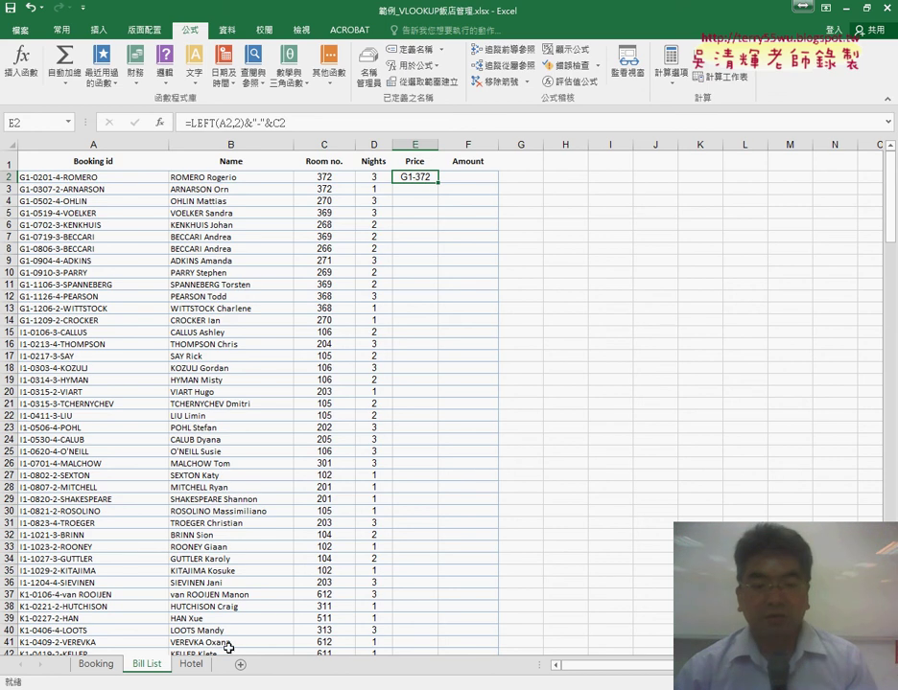
left_click(192, 664)
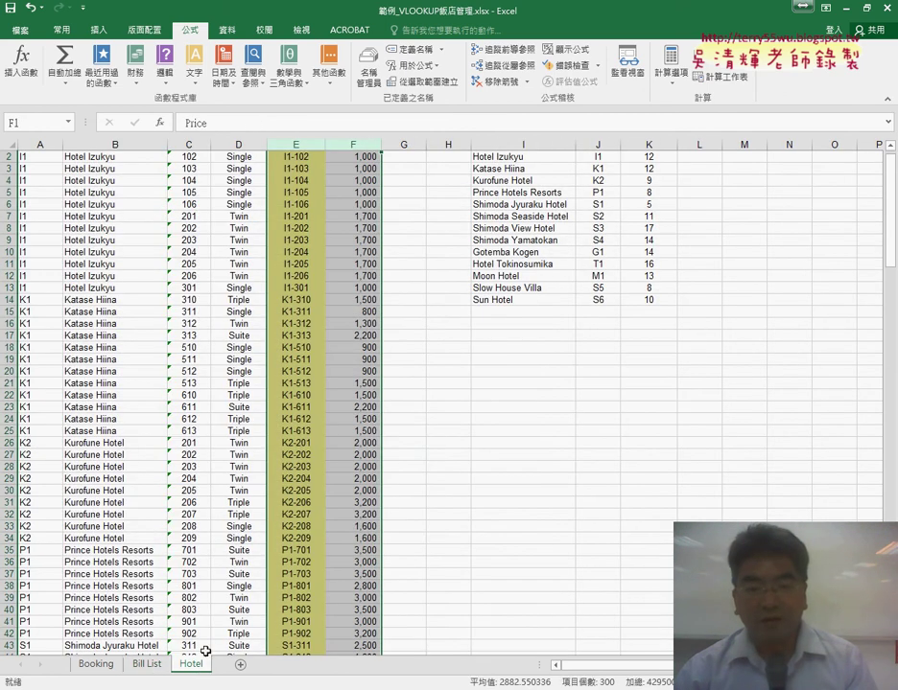
- Find G1-372 priced at 3,800 in Hotel cell F103, then return to Bill List
left_click(146, 665)
left_click(192, 664)
scroll(351, 463, "down", 3)
scroll(351, 463, "down", 3)
scroll(351, 463, "down", 6)
scroll(351, 464, "down", 3)
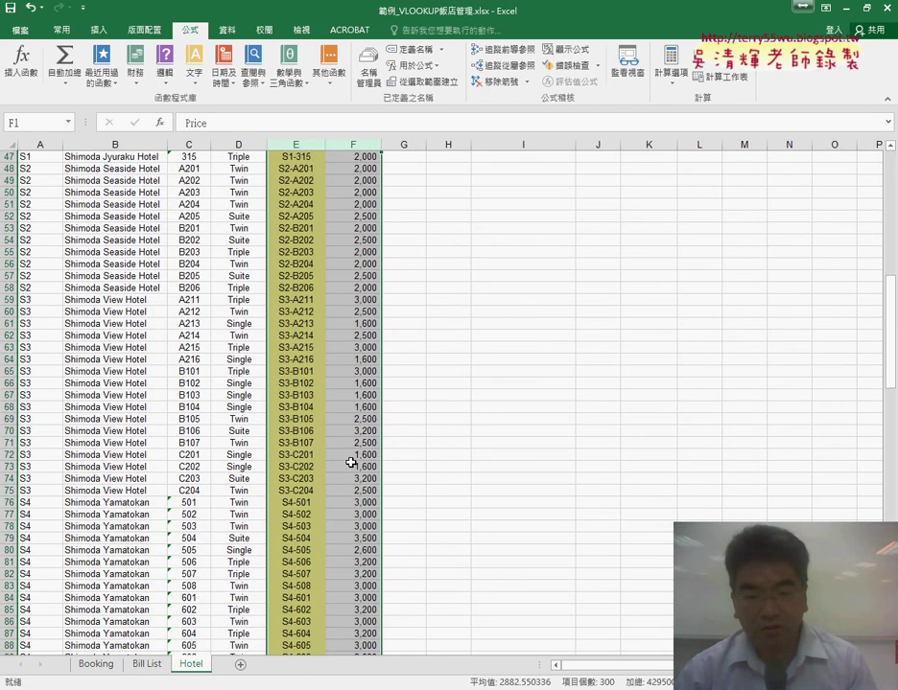
scroll(351, 464, "down", 6)
scroll(351, 463, "down", 3)
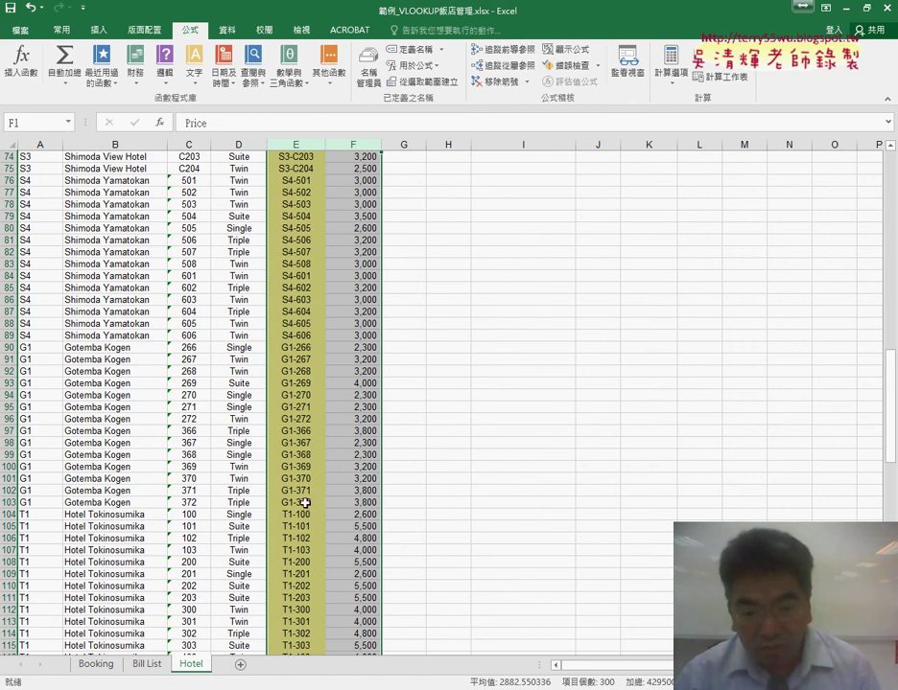
left_click_drag(305, 502, 353, 502)
left_click(353, 503)
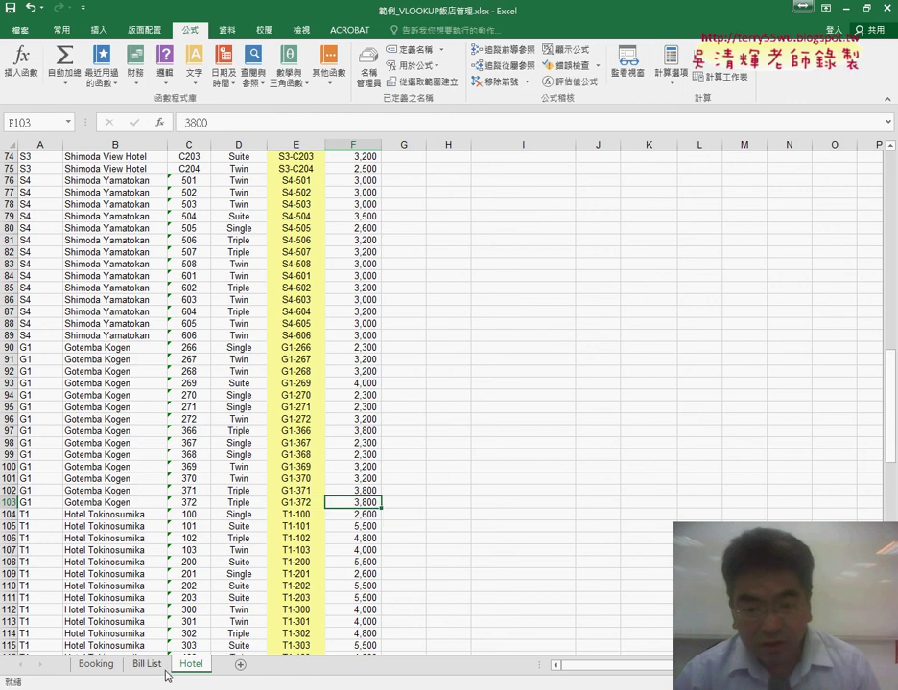
left_click(153, 664)
left_click(189, 666)
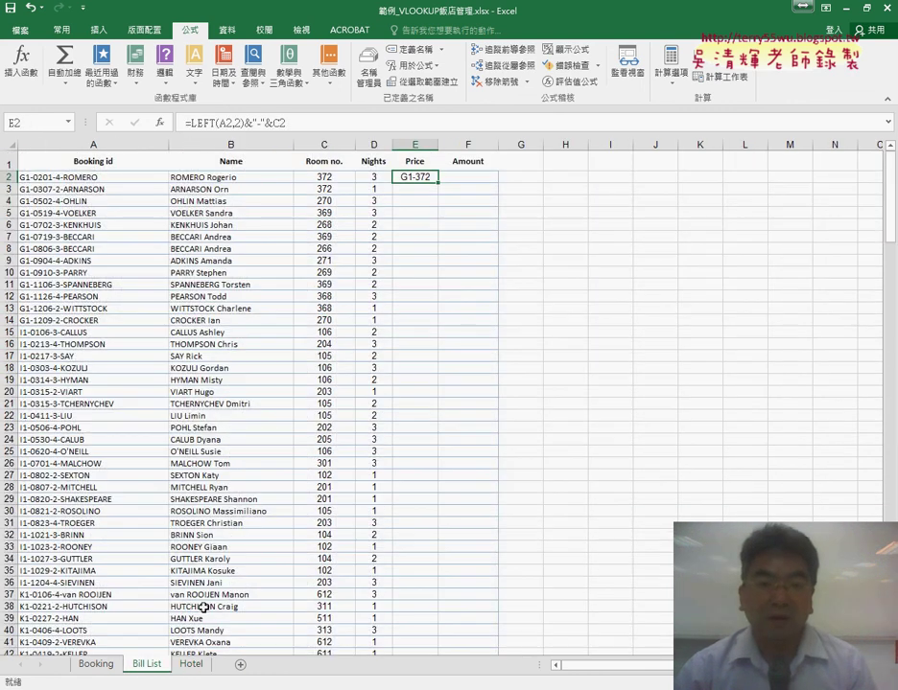
left_click(146, 665)
- Clear E2's key formula and start a VLOOKUP from the function picker
left_click(190, 123)
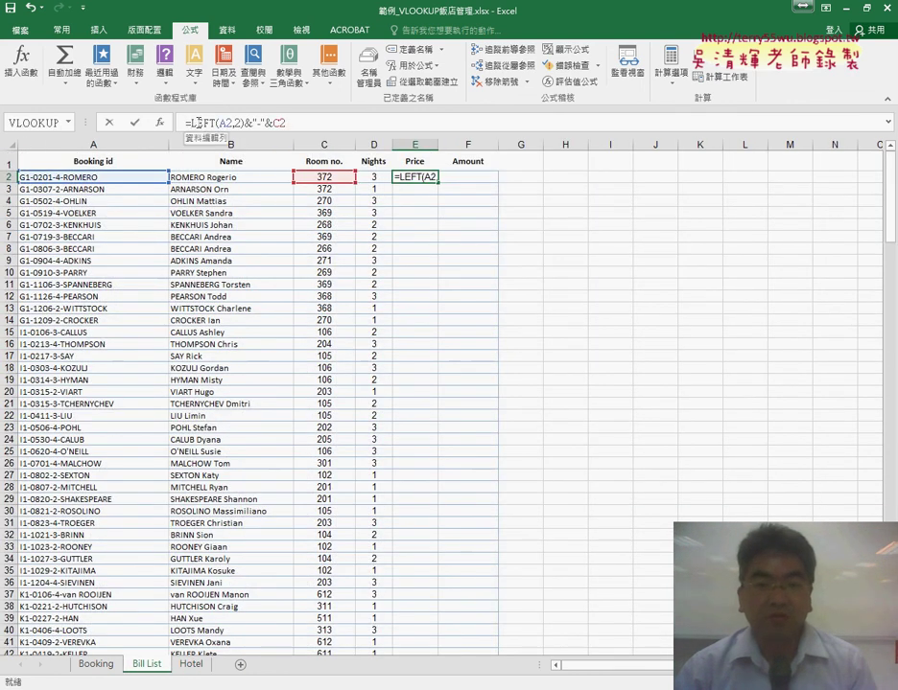
right_click(326, 123)
left_click(377, 145)
key("Delete")
left_click(162, 125)
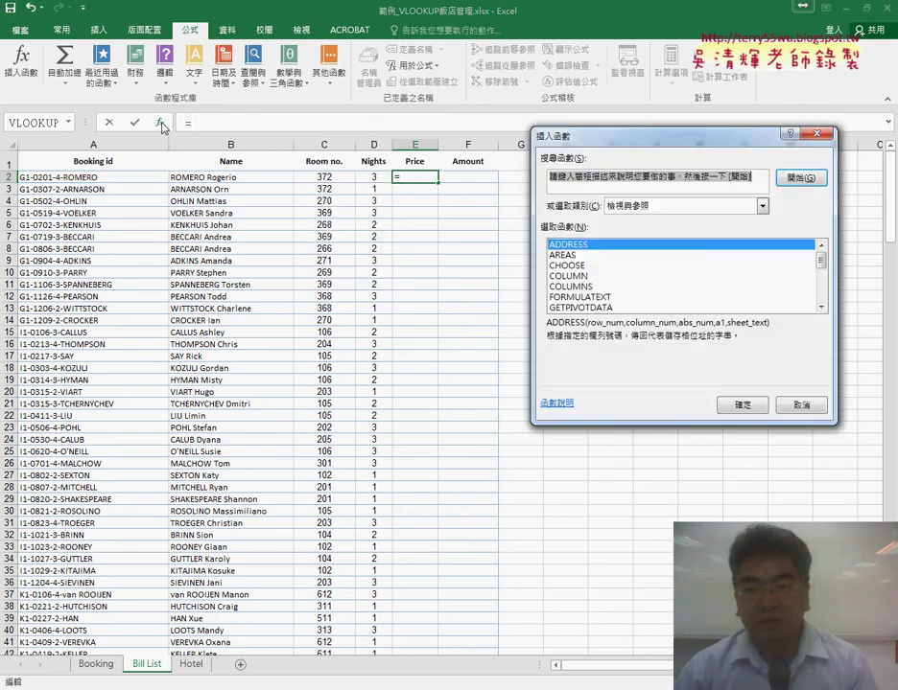
scroll(671, 278, "down", 4)
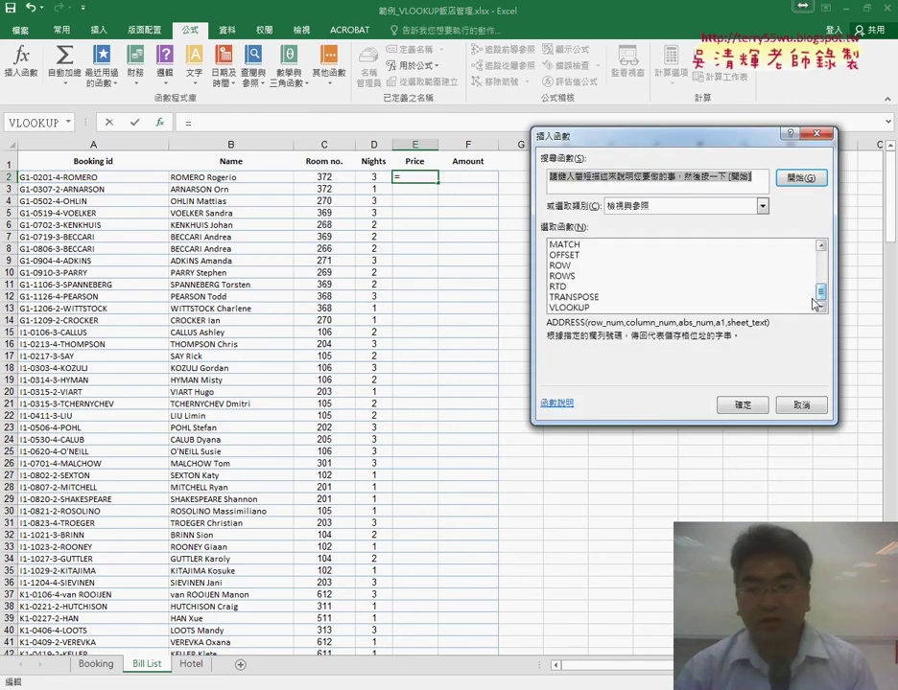
left_click(594, 308)
double_click(594, 309)
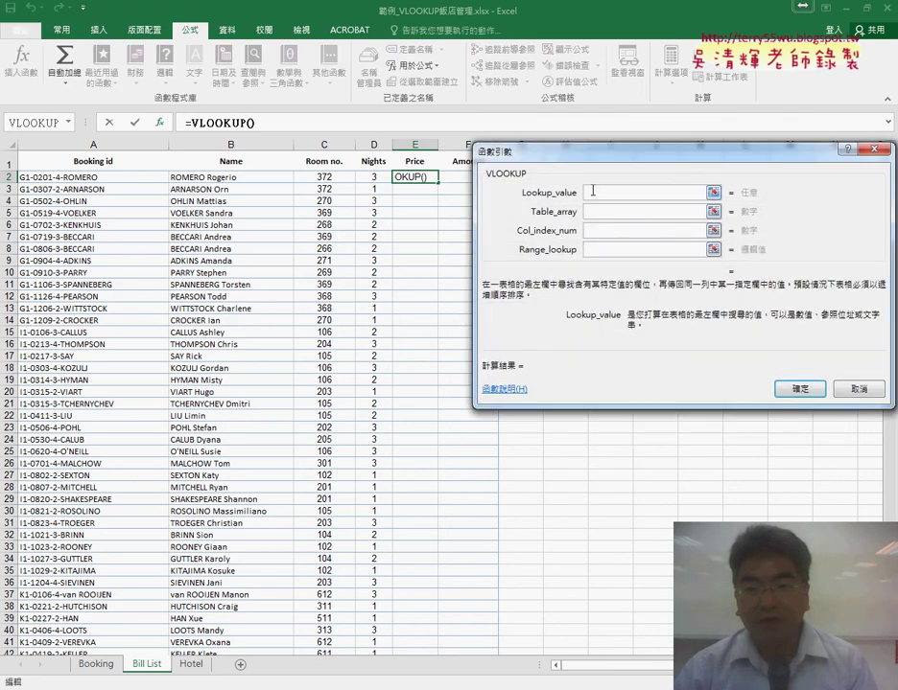
- Set VLOOKUP arguments LEFT(A2,2)&"-"&C2, LookupPrice, 2 and 0, returning 3,800
type("LEFT(A2,2)&\"-\"&C2")
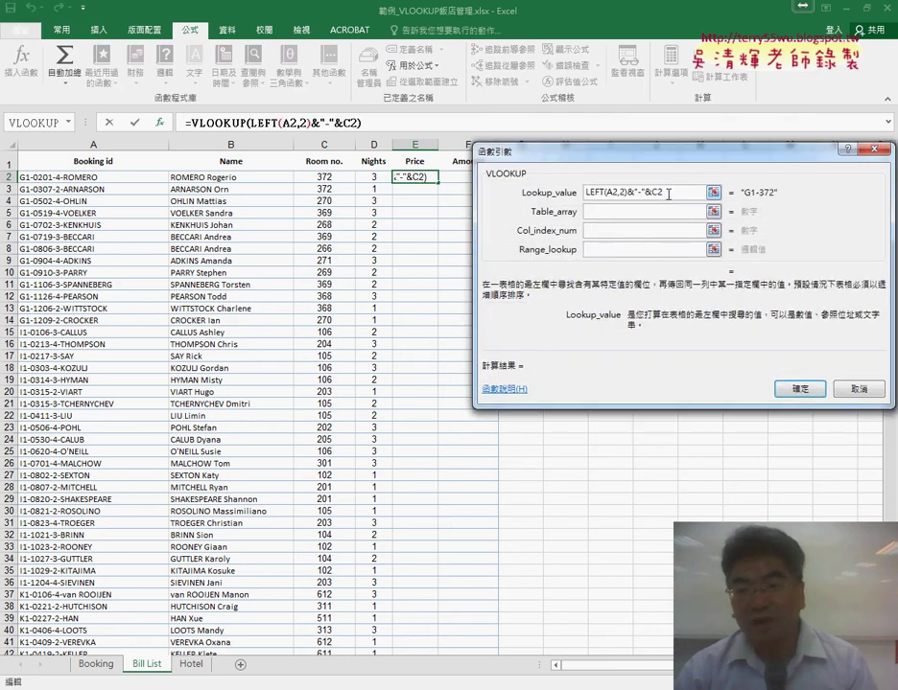
left_click_drag(669, 194, 586, 192)
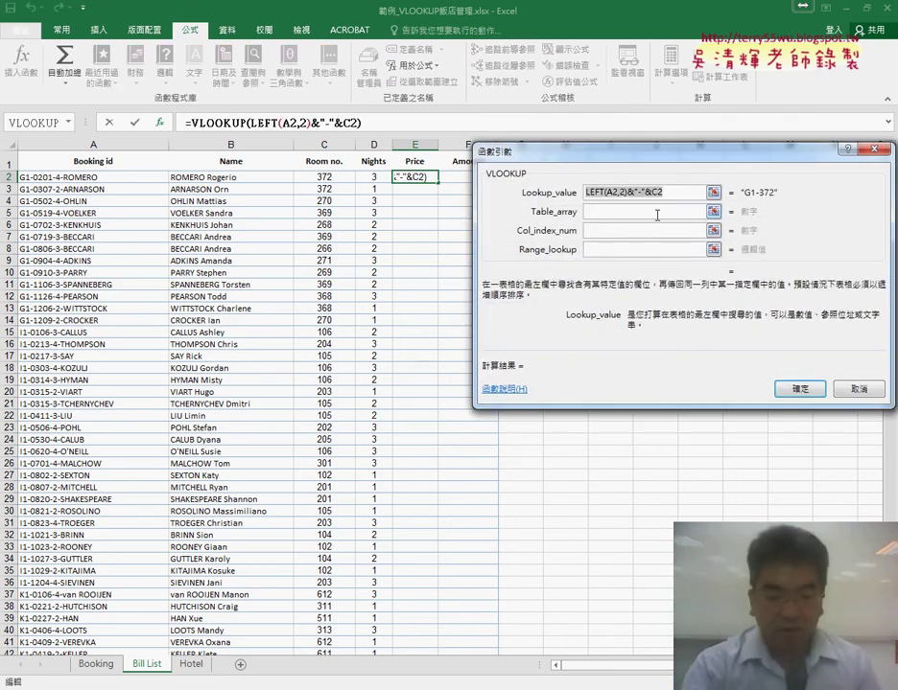
left_click(610, 212)
key("F3")
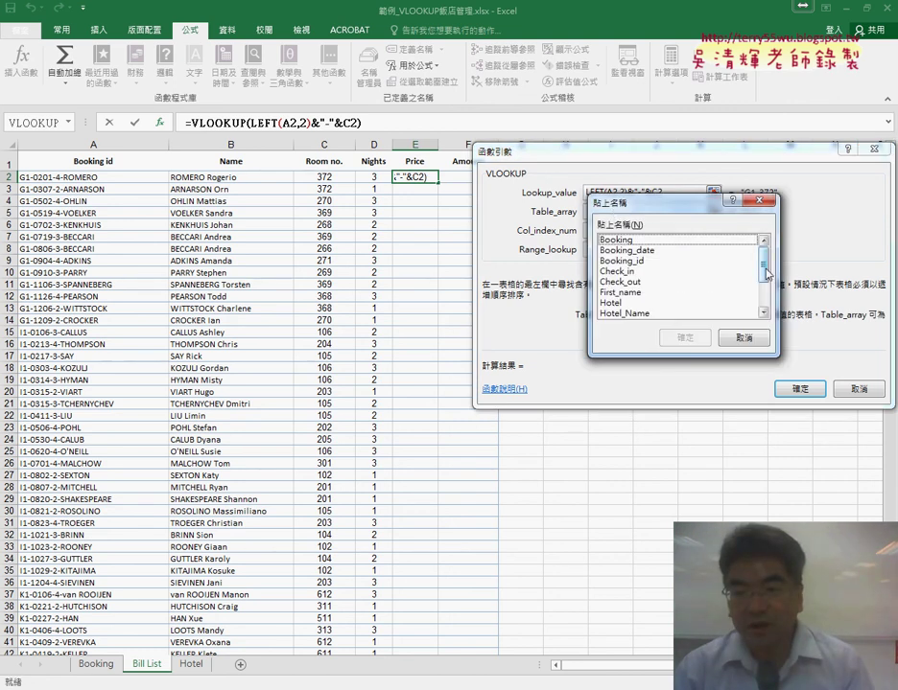
left_click_drag(766, 275, 766, 294)
left_click(628, 282)
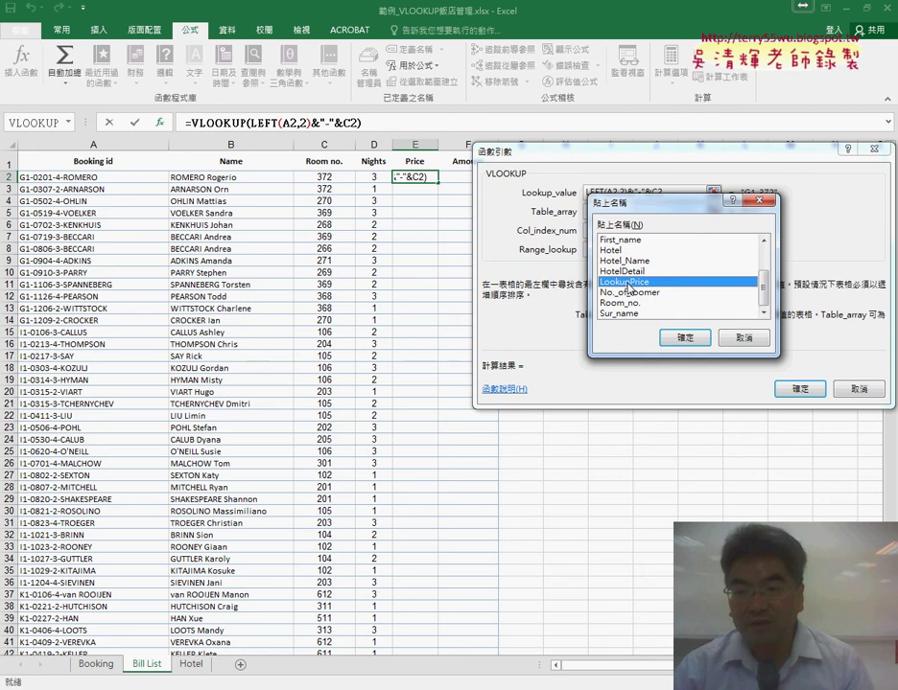
left_click(685, 337)
left_click(623, 229)
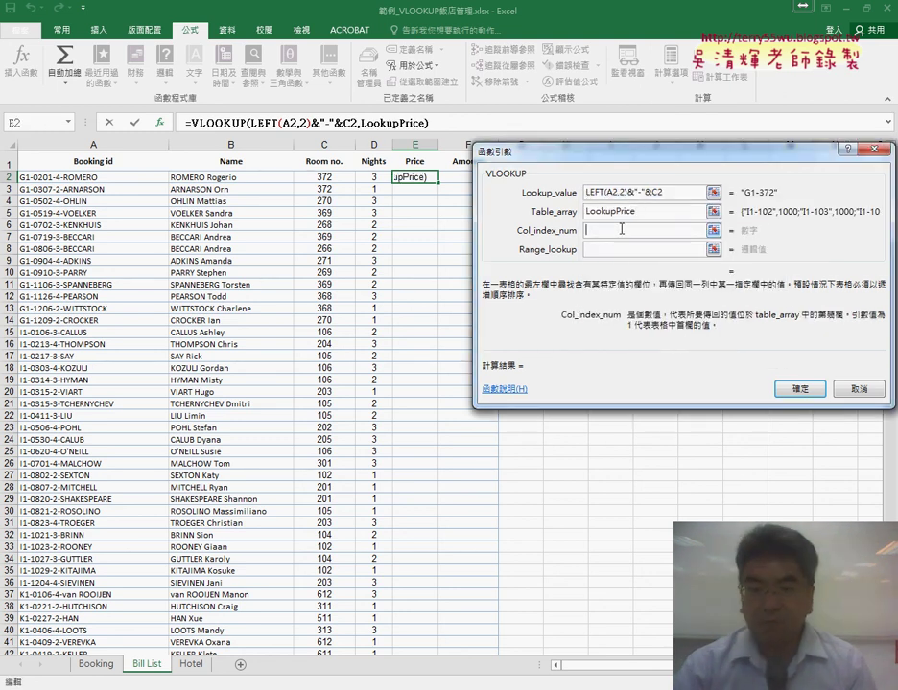
type("2")
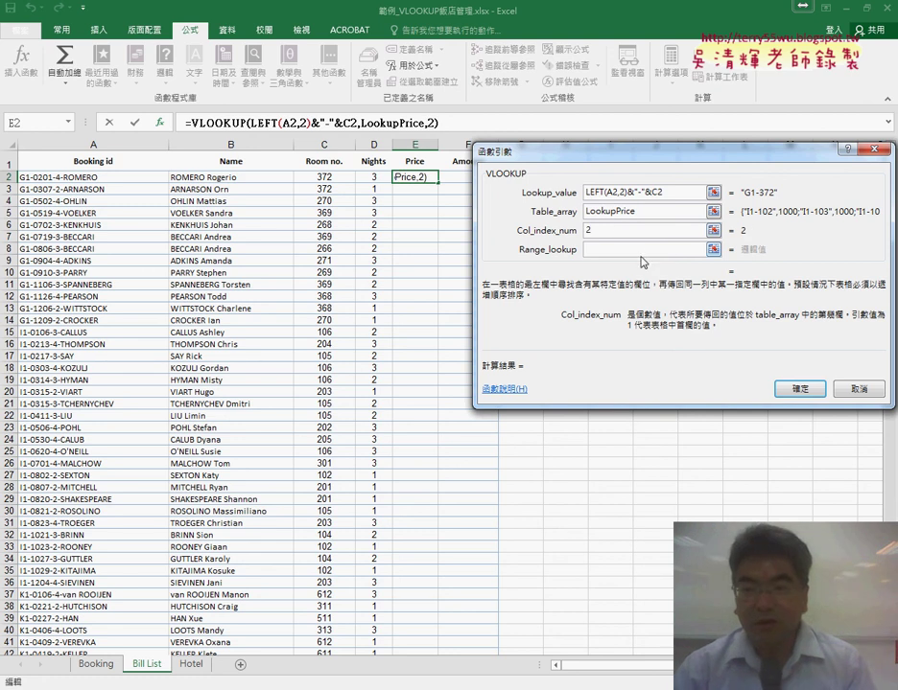
left_click(638, 250)
left_click(638, 251)
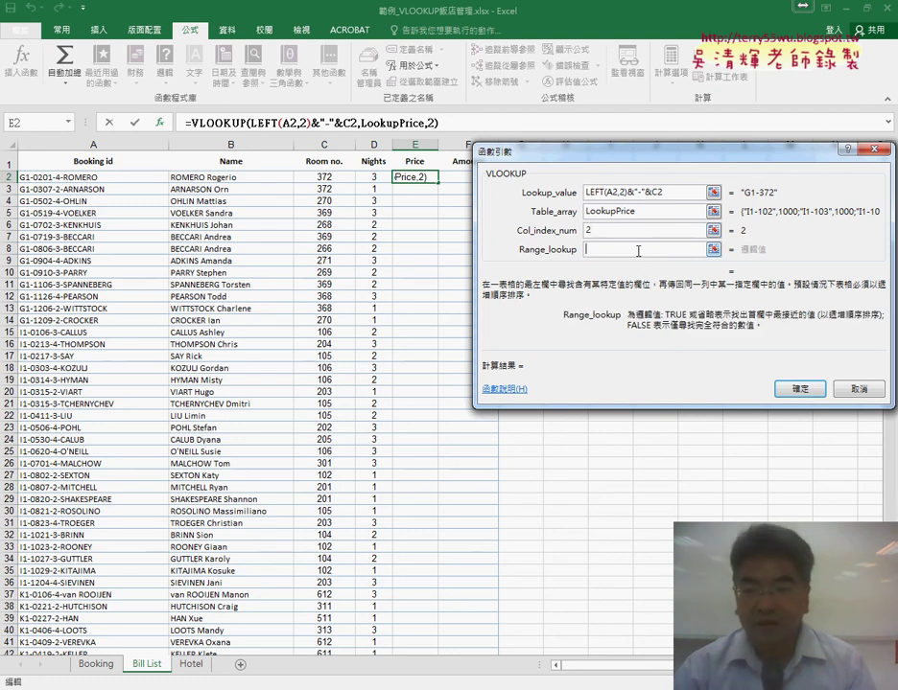
type("0")
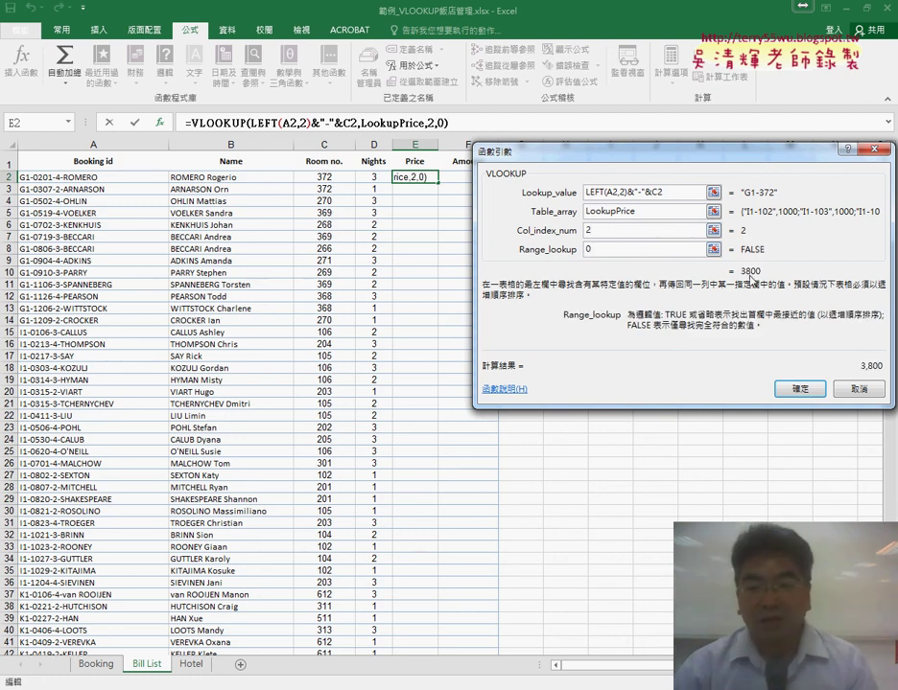
key("Return")
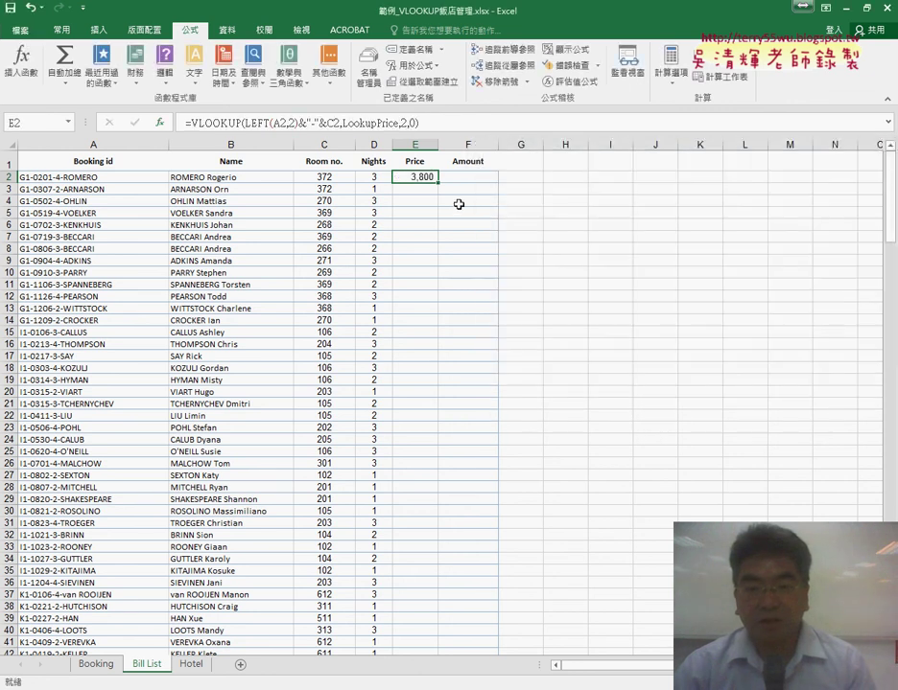
- Copy E2's VLOOKUP down the Price column and check prices like 2,300, 3,200 and 1,000
double_click(436, 184)
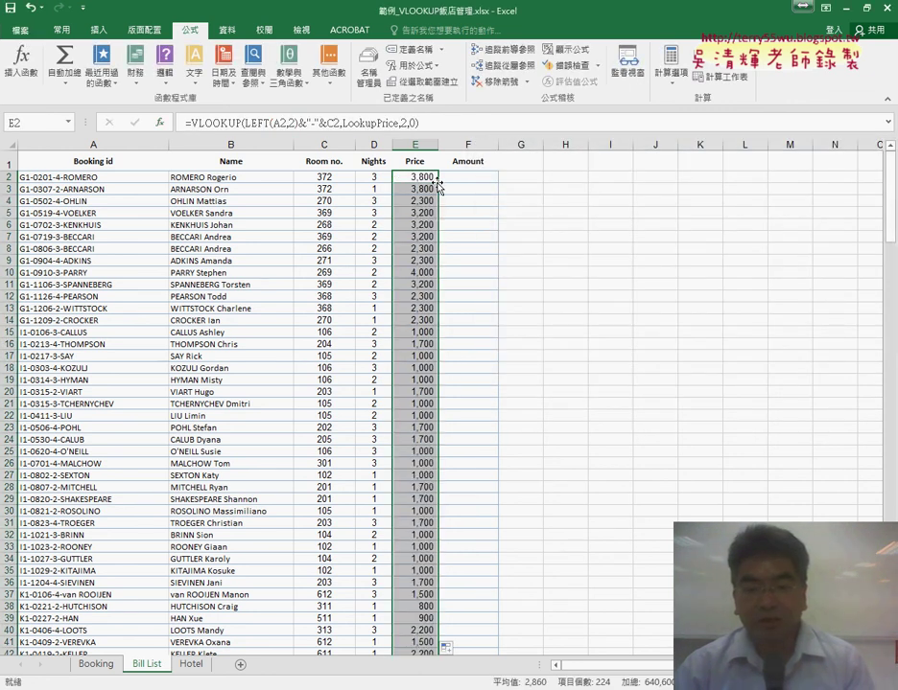
scroll(425, 257, "down", 5)
scroll(425, 257, "down", 4)
scroll(424, 257, "down", 8)
scroll(425, 257, "down", 6)
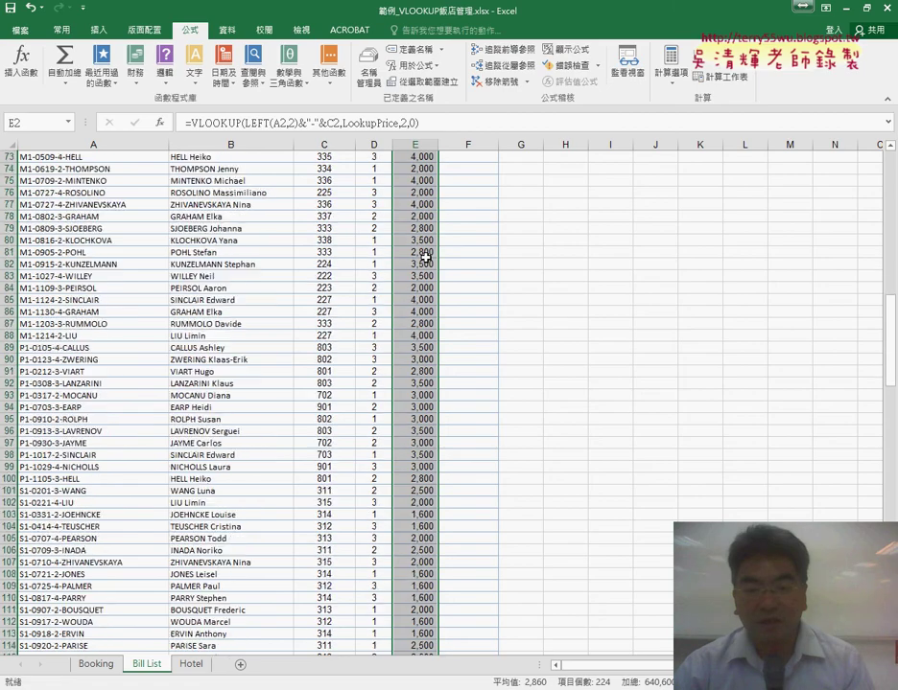
scroll(425, 257, "down", 6)
scroll(425, 257, "down", 9)
scroll(425, 257, "down", 8)
scroll(424, 257, "down", 6)
scroll(424, 257, "down", 9)
scroll(425, 257, "down", 5)
scroll(424, 257, "up", 2)
scroll(425, 257, "up", 9)
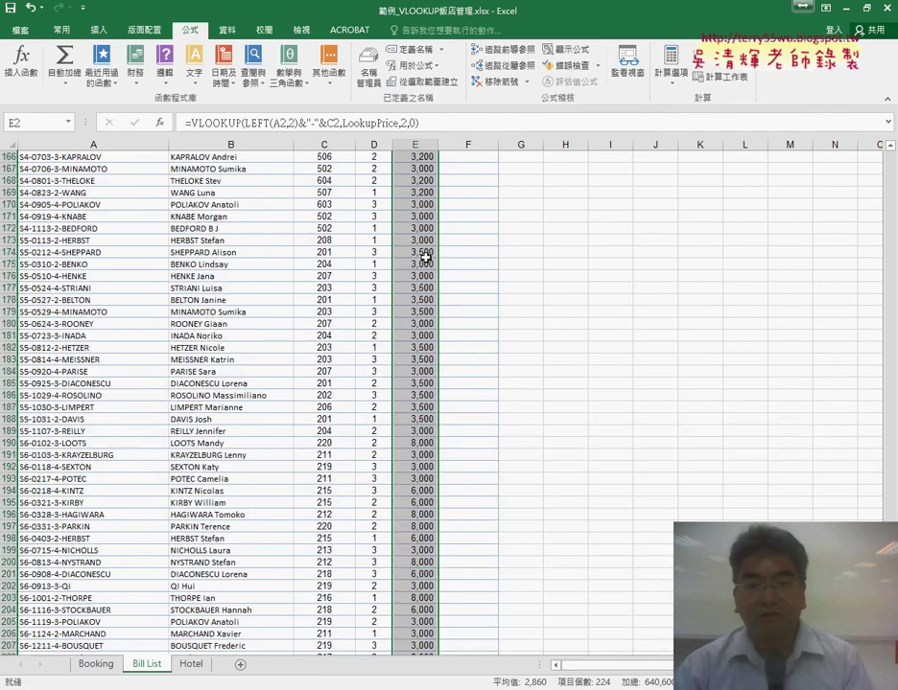
scroll(425, 257, "up", 7)
scroll(425, 257, "up", 11)
scroll(425, 257, "up", 11)
scroll(425, 257, "up", 4)
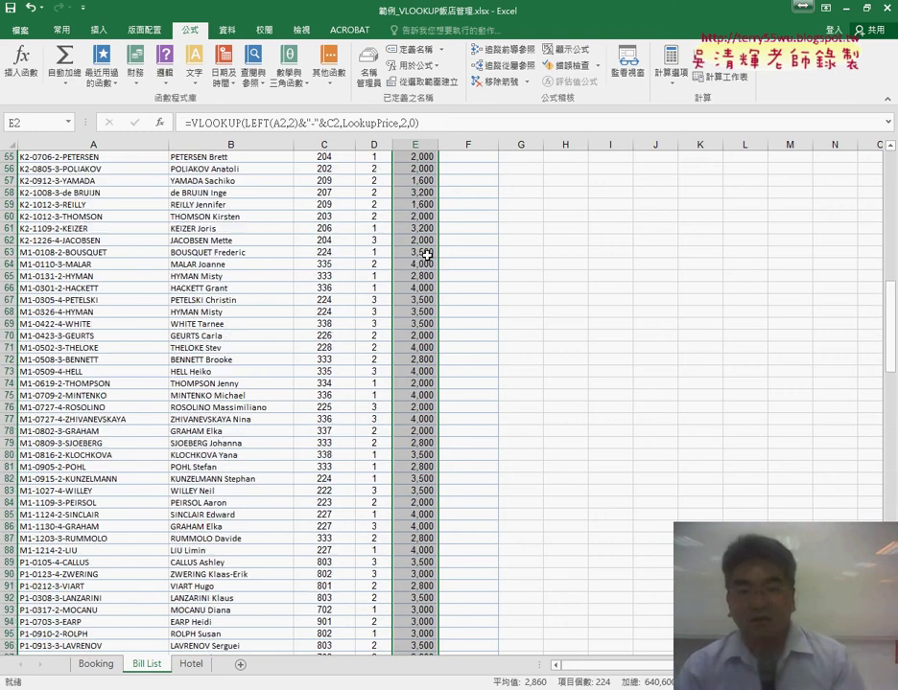
scroll(425, 257, "up", 14)
scroll(425, 257, "up", 8)
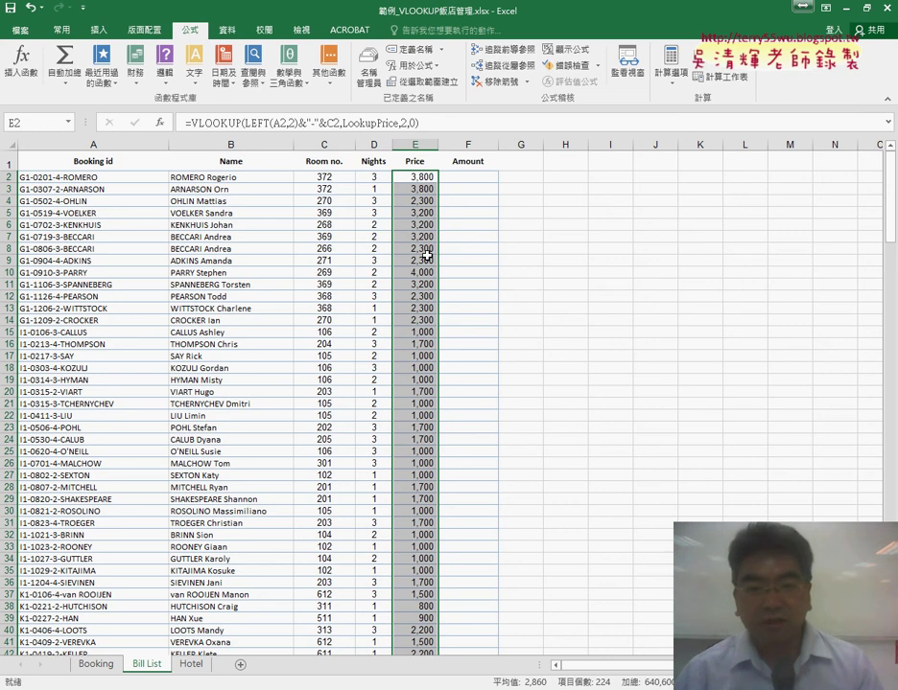
- Enter =D2*E2 in F2 and copy it down the Amount column
left_click(468, 177)
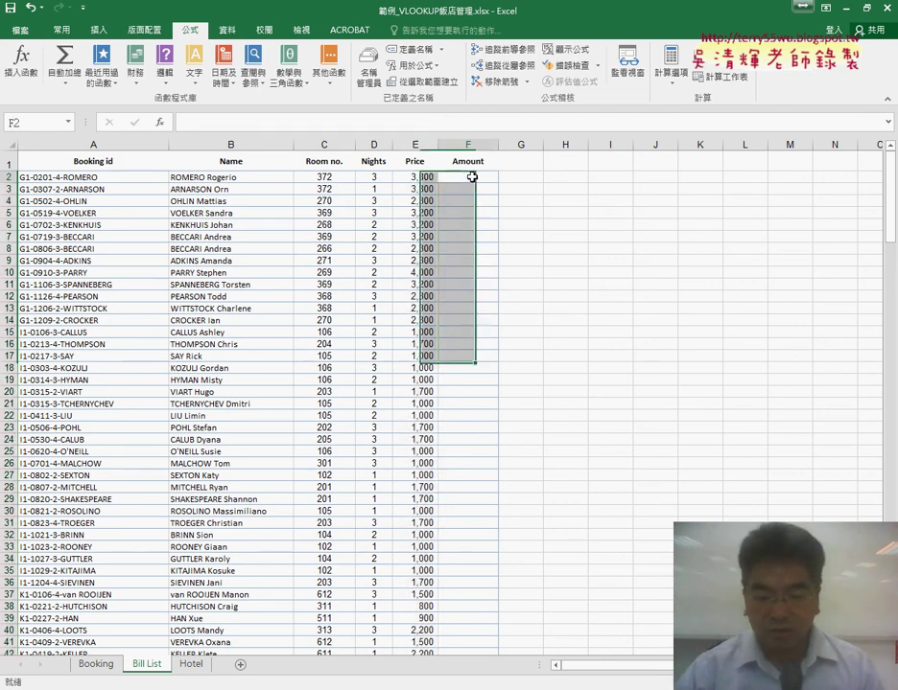
left_click(233, 118)
type("=")
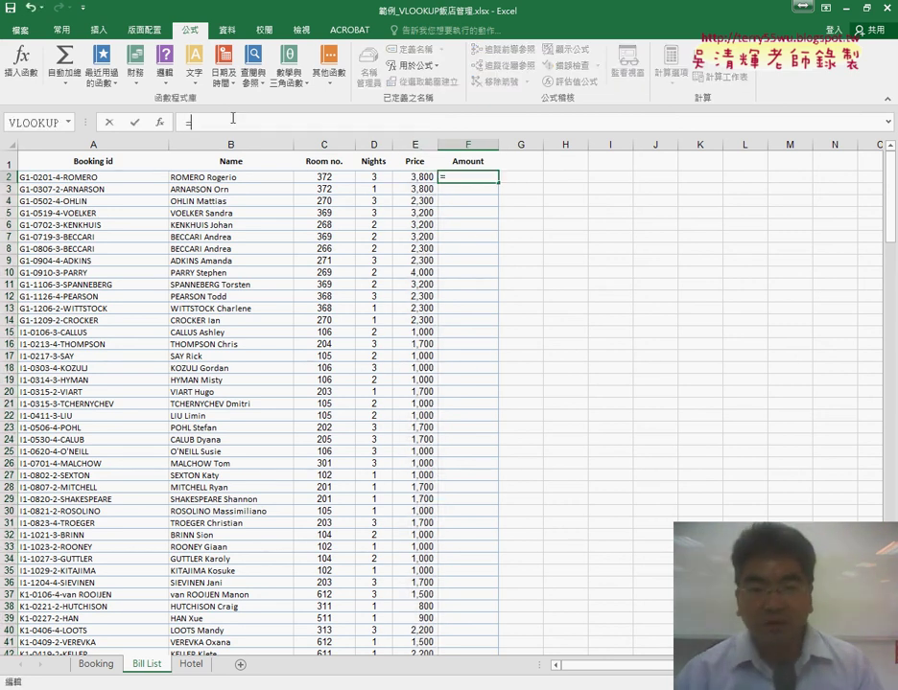
left_click(372, 176)
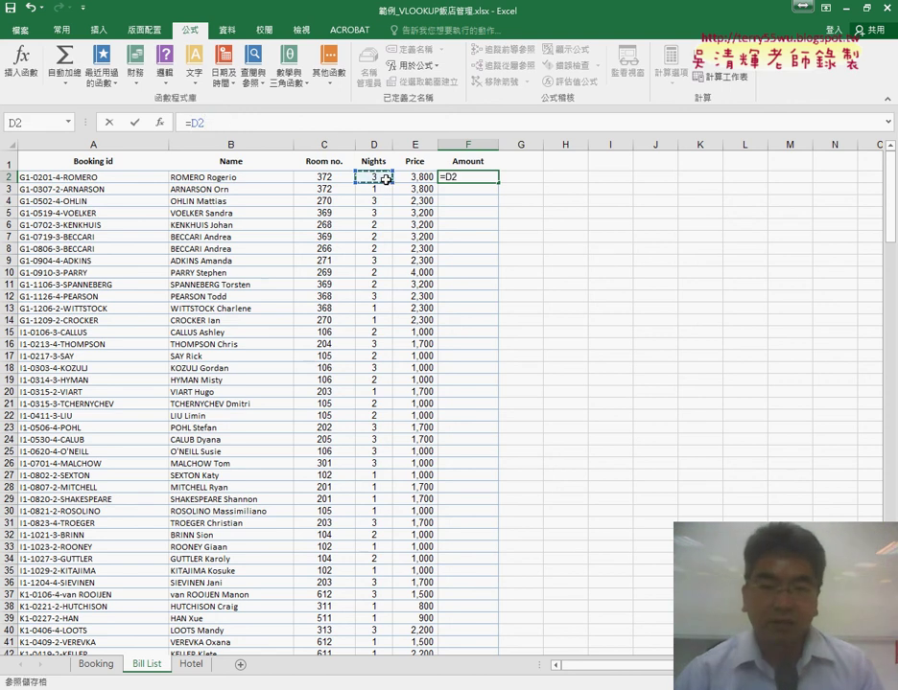
type("*")
left_click(410, 179)
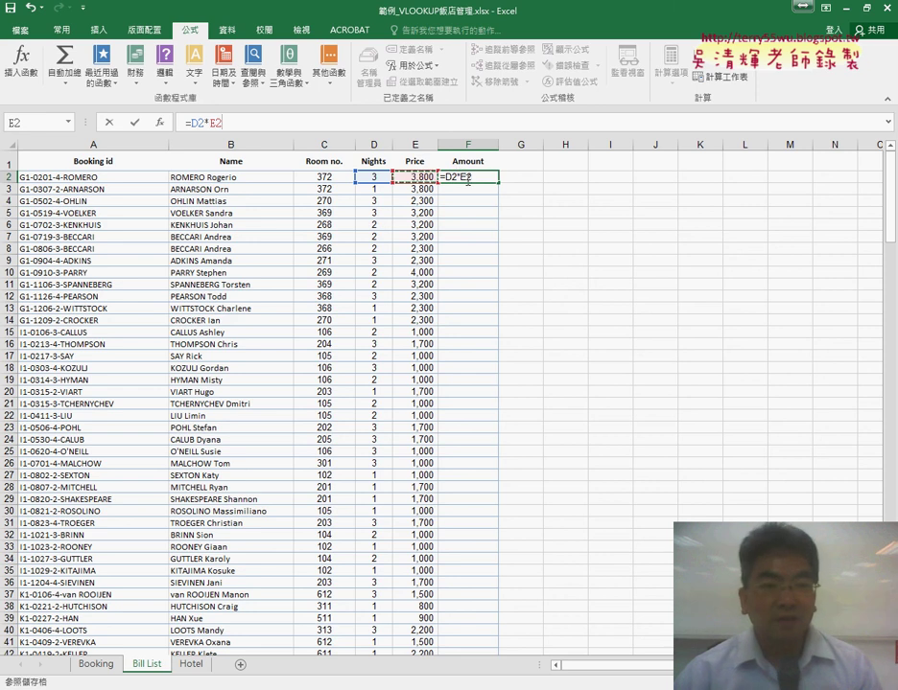
left_click(134, 126)
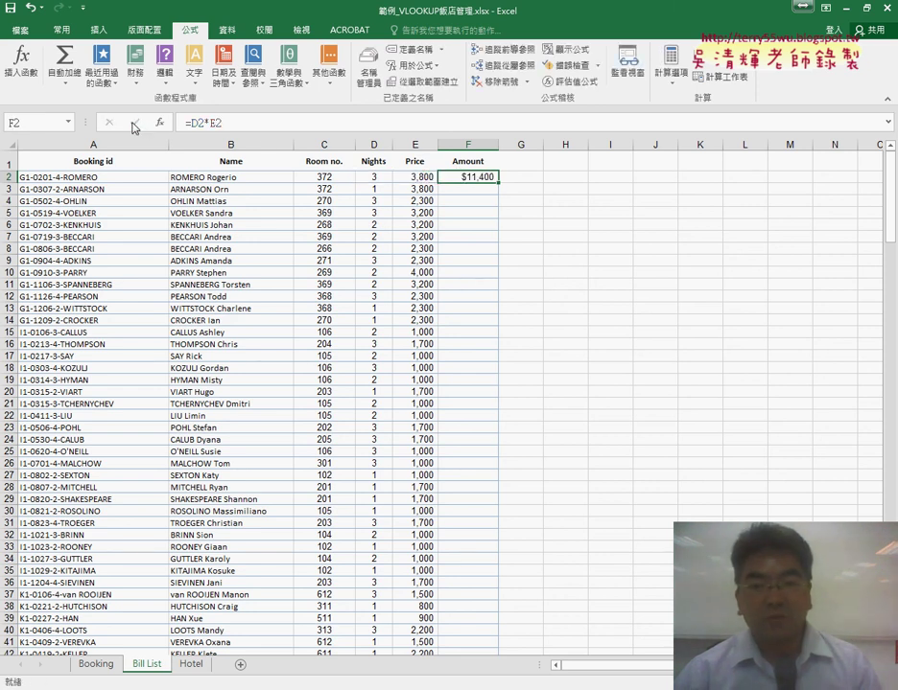
double_click(498, 182)
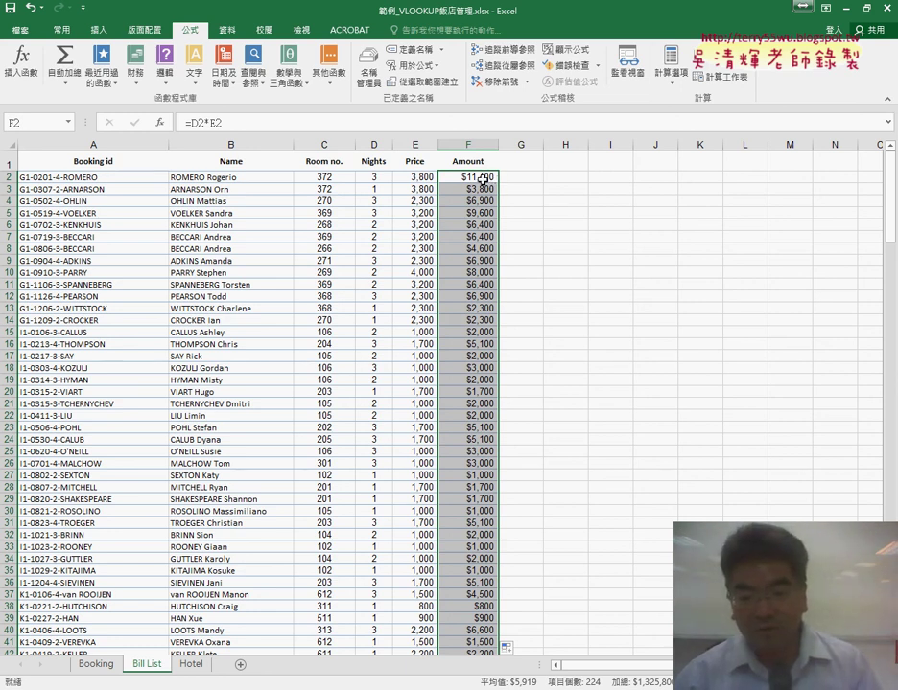
- Review the Amount totals and Name formula, then check how Booking's A2 id is built
scroll(480, 261, "down", 4)
scroll(481, 262, "down", 8)
scroll(481, 263, "down", 8)
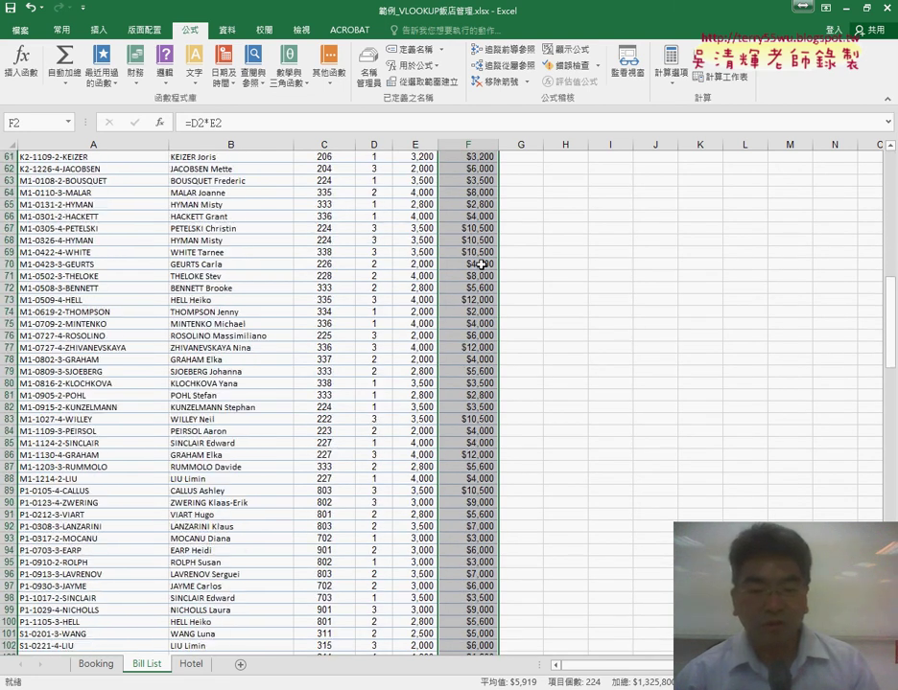
scroll(480, 265, "down", 7)
scroll(481, 263, "down", 7)
scroll(480, 263, "down", 8)
scroll(480, 264, "down", 7)
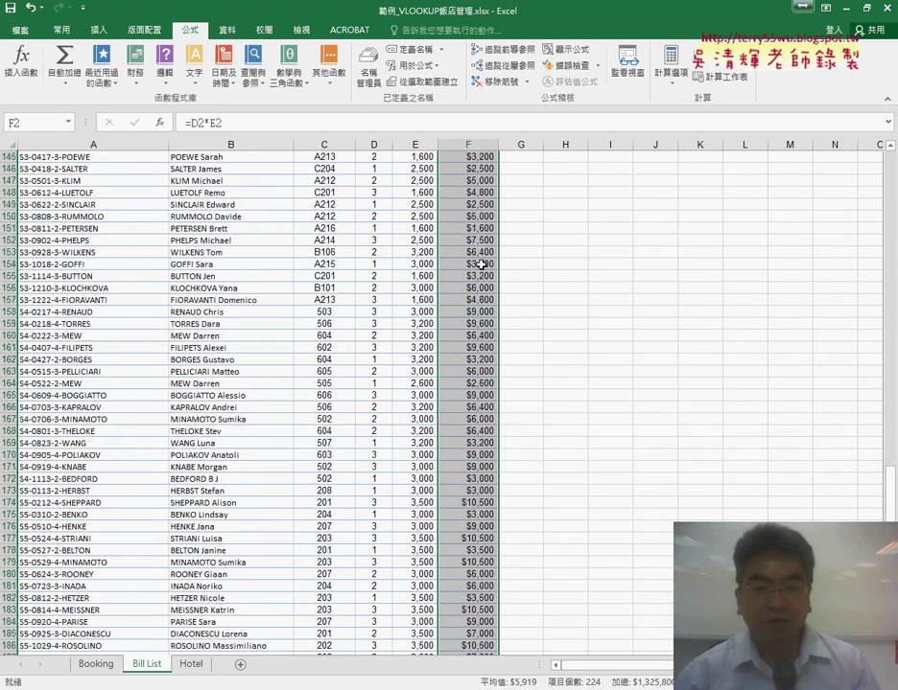
scroll(481, 264, "down", 8)
scroll(481, 264, "down", 4)
scroll(481, 264, "up", 12)
scroll(481, 264, "up", 13)
scroll(480, 264, "up", 15)
scroll(480, 264, "up", 8)
scroll(481, 263, "up", 7)
scroll(479, 265, "up", 6)
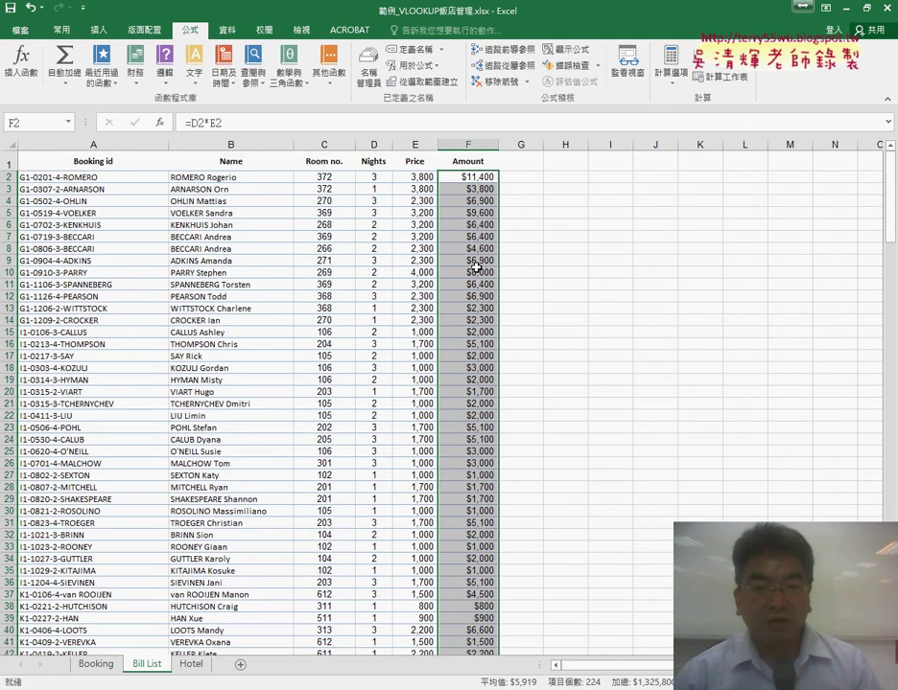
left_click(219, 181)
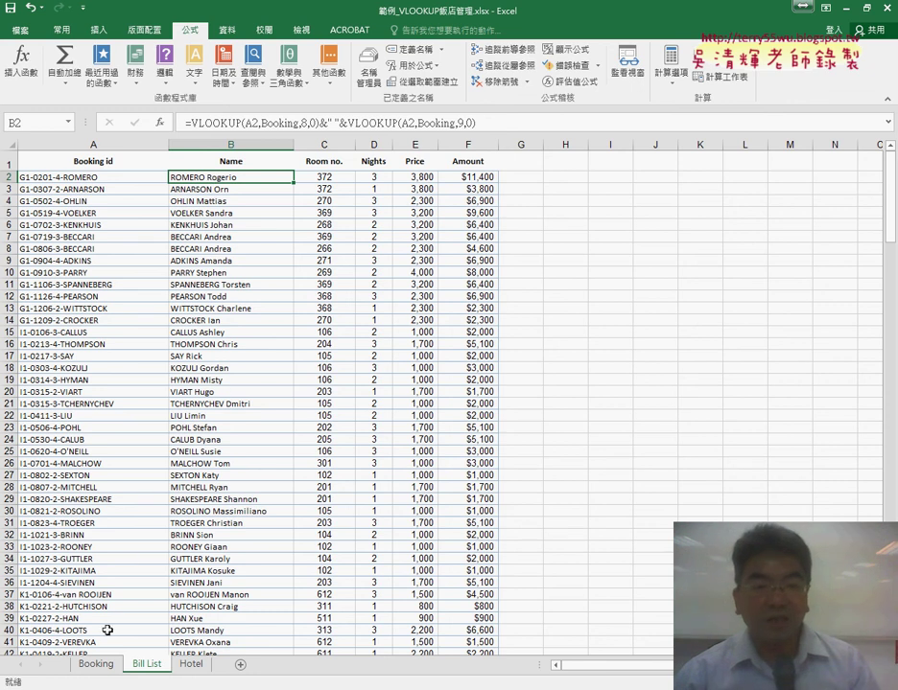
left_click(96, 665)
left_click(57, 178)
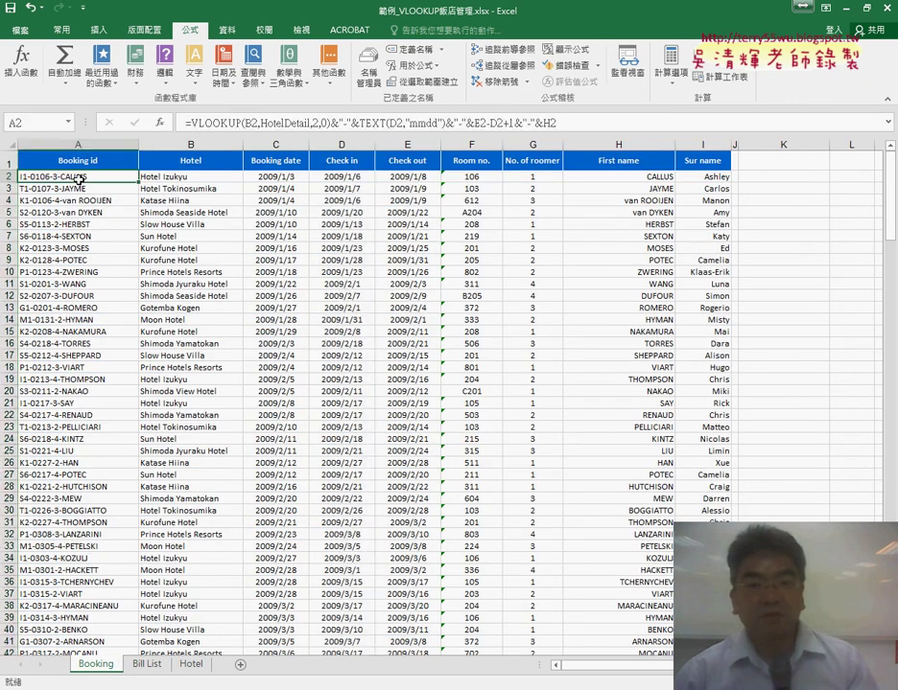